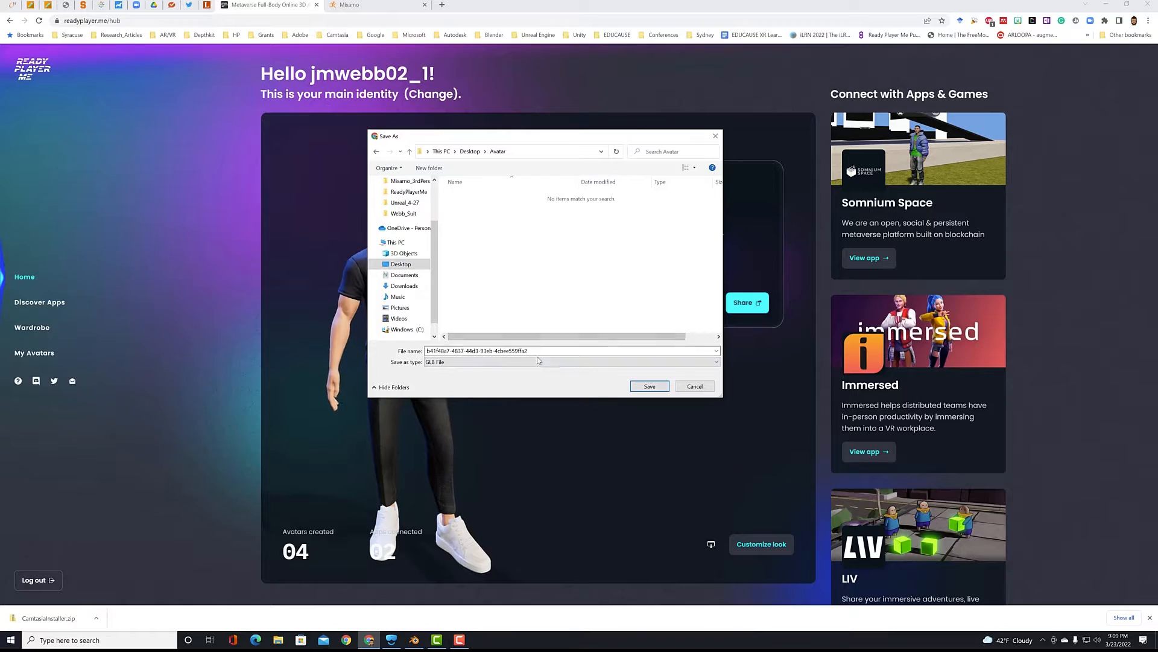
- Save the downloaded avatar as the GLB file RPM_Avatar in the Avatar folder on the Desktop
left_click(475, 351)
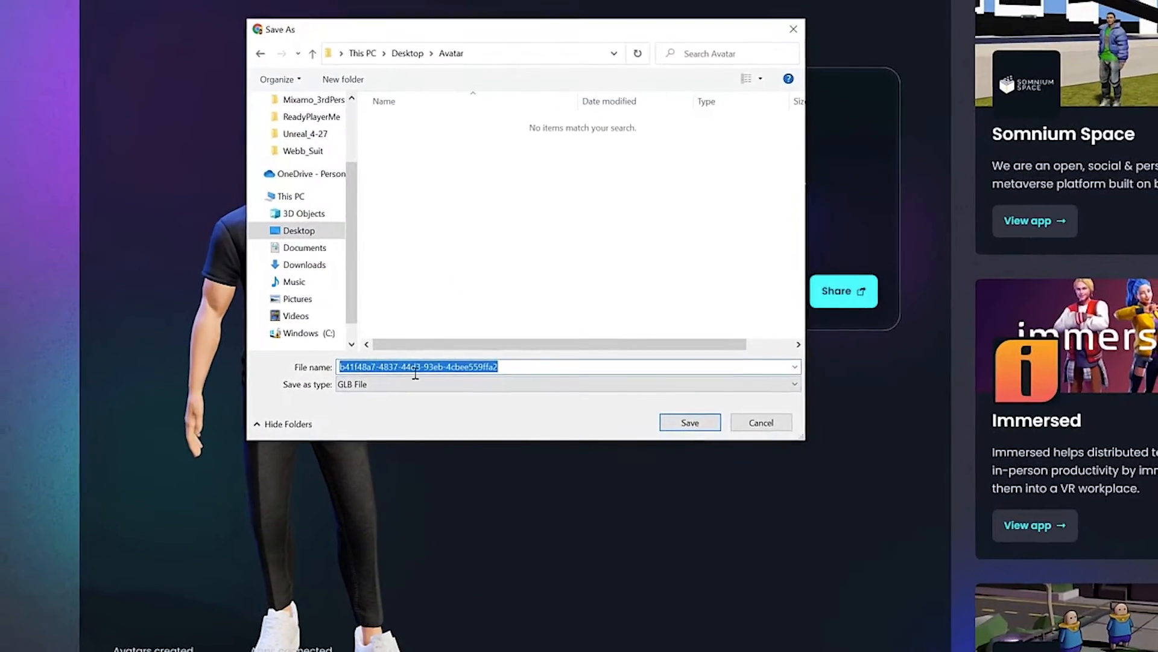
type("RPM_A")
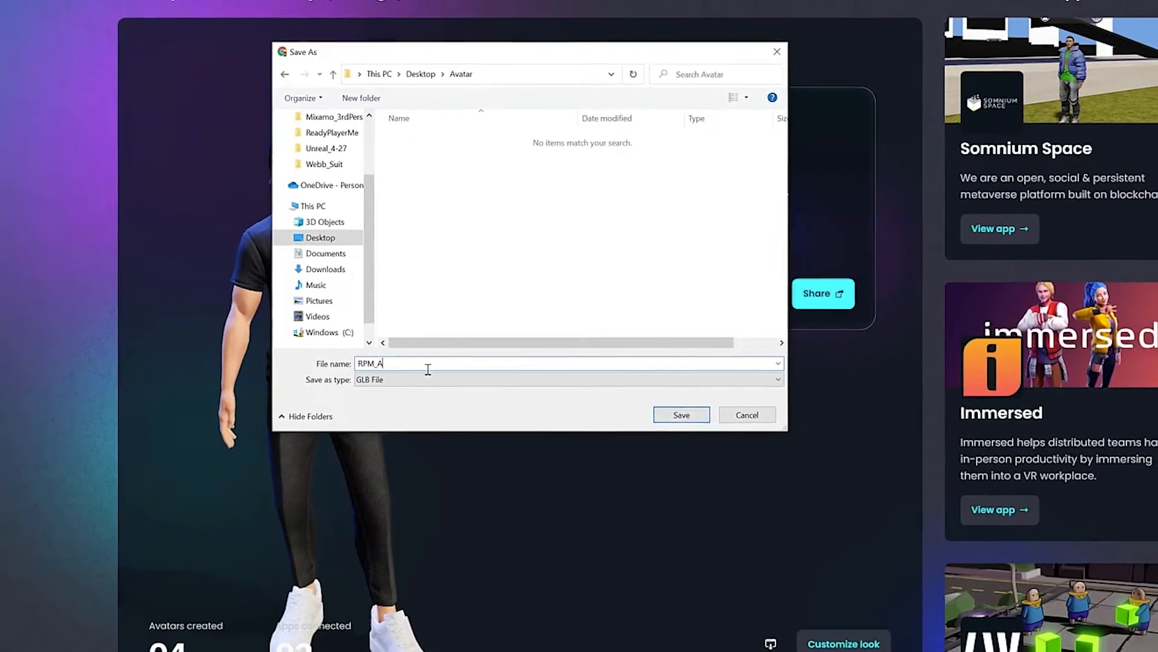
type("vatar")
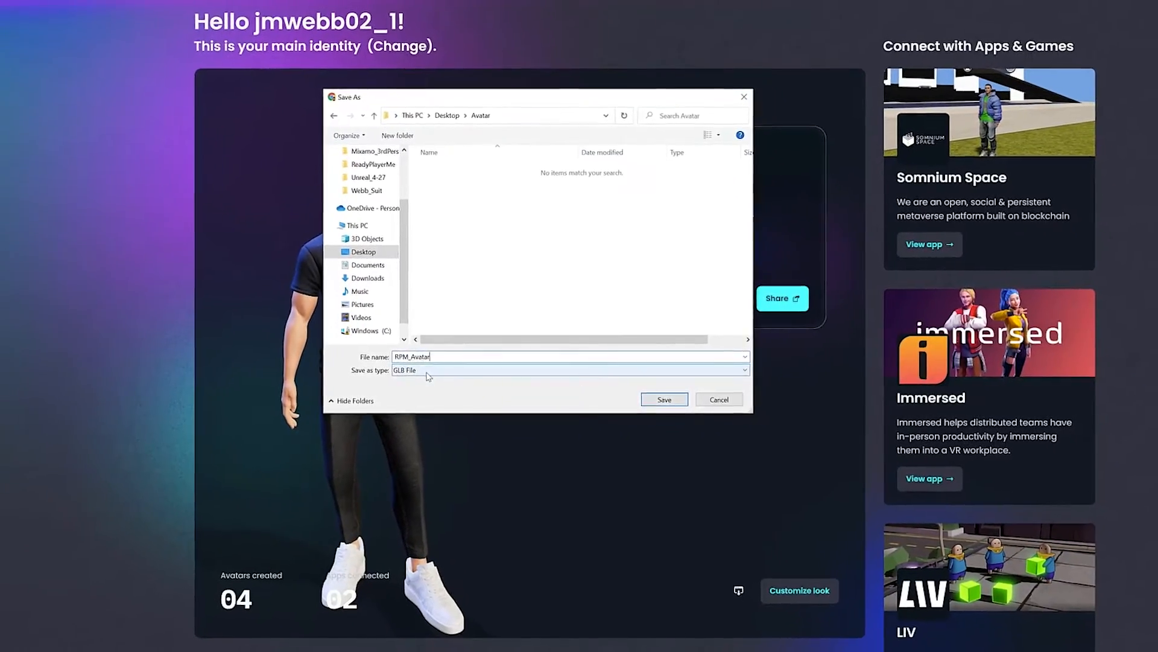
left_click(429, 371)
left_click(658, 383)
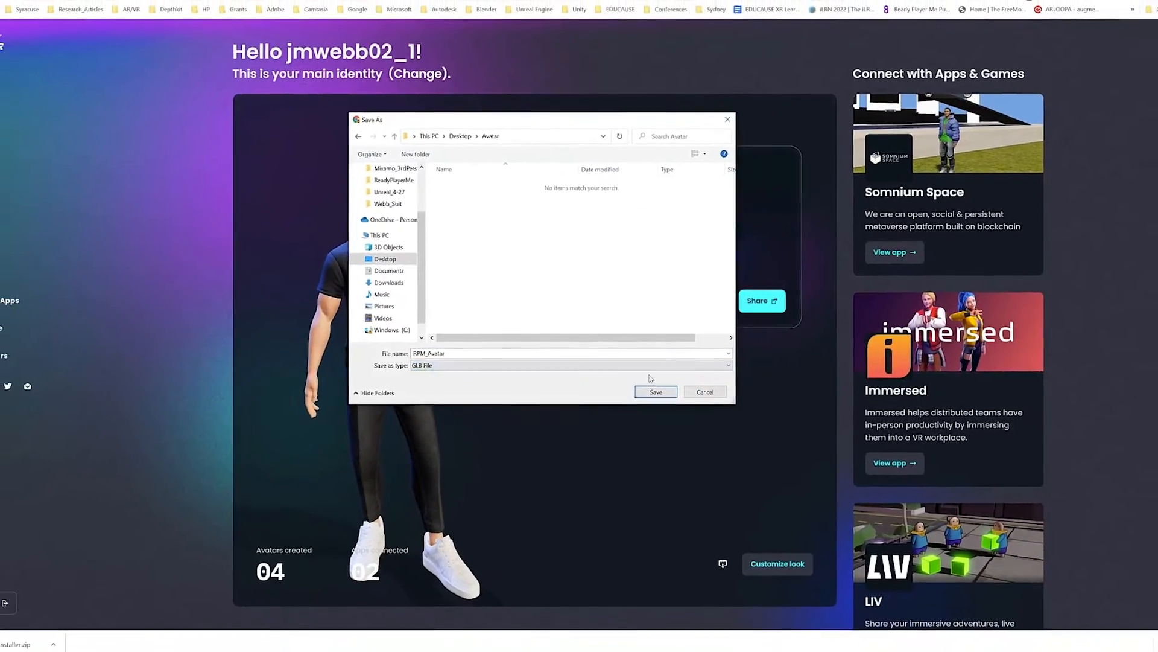
left_click(655, 392)
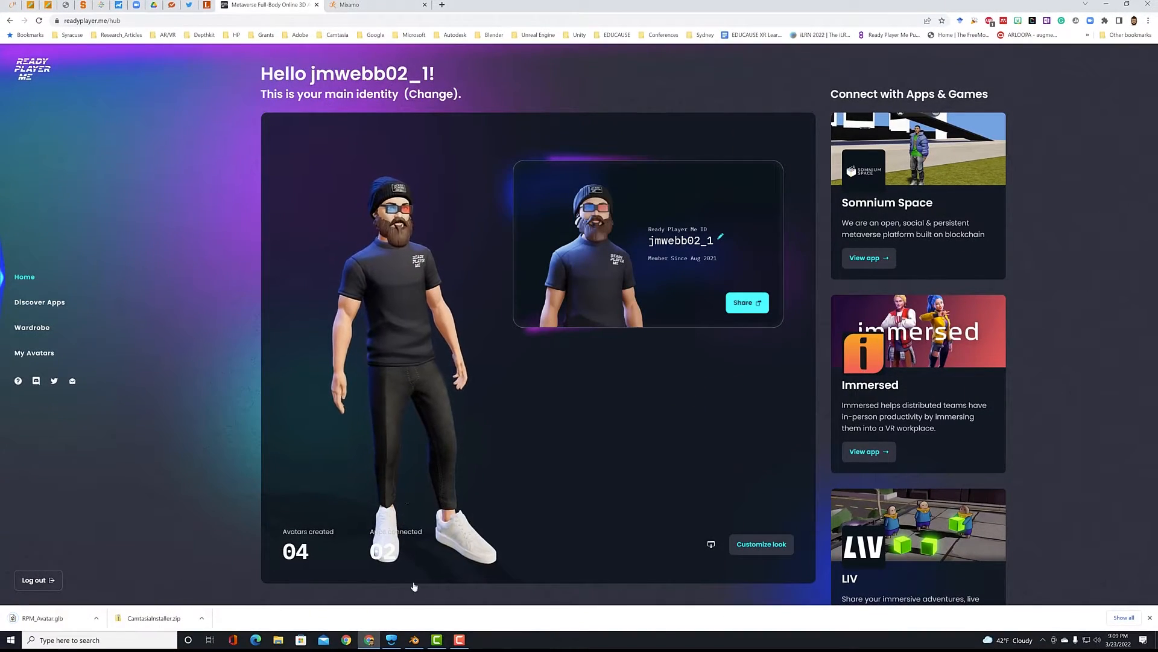
- Switch to Blender and delete the default camera, cube and light from the scene
left_click(413, 640)
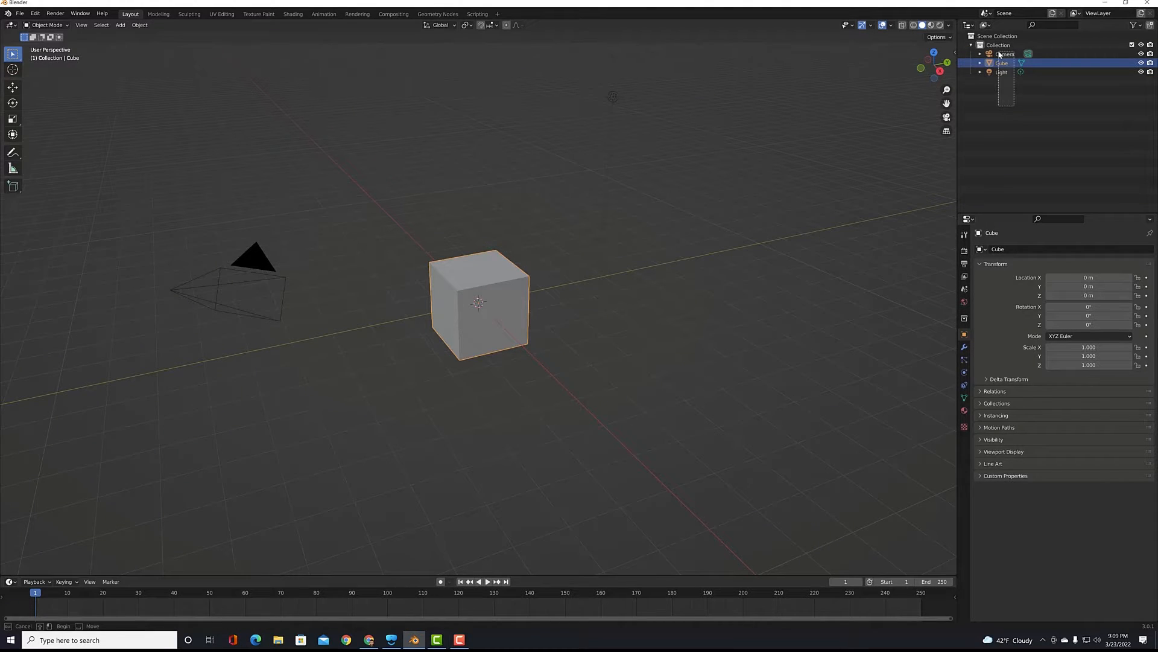
key("a")
key("x")
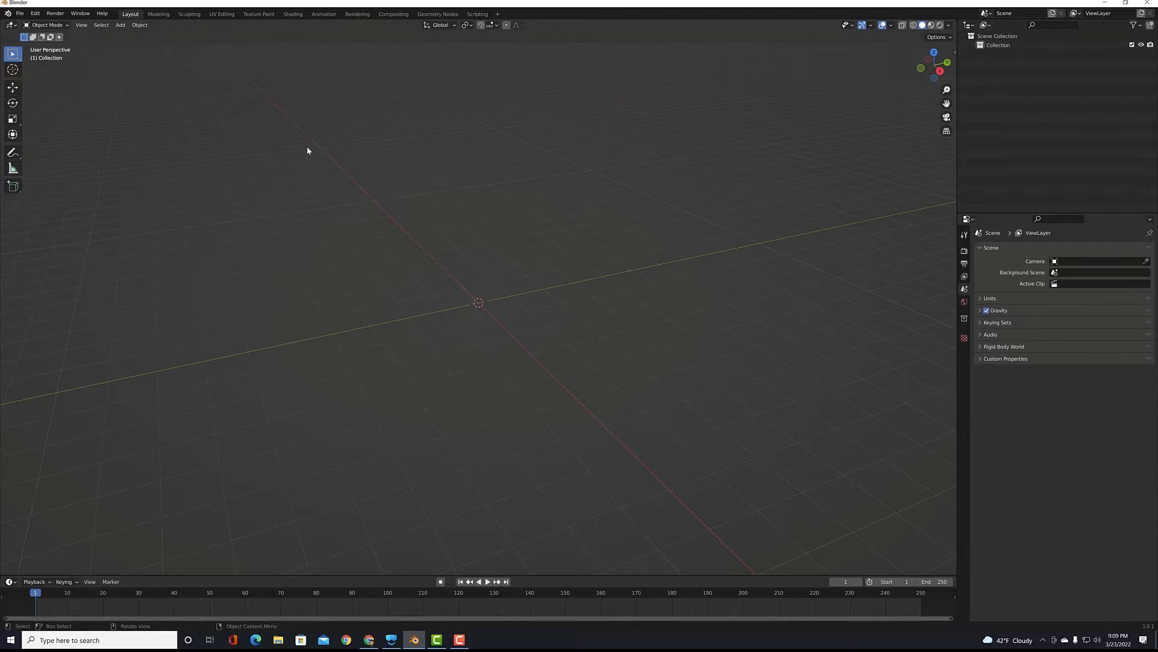
- Import the RPM_Avatar glTF 2.0 file from the Avatar folder on the Desktop
left_click(19, 14)
mouse_move(101, 243)
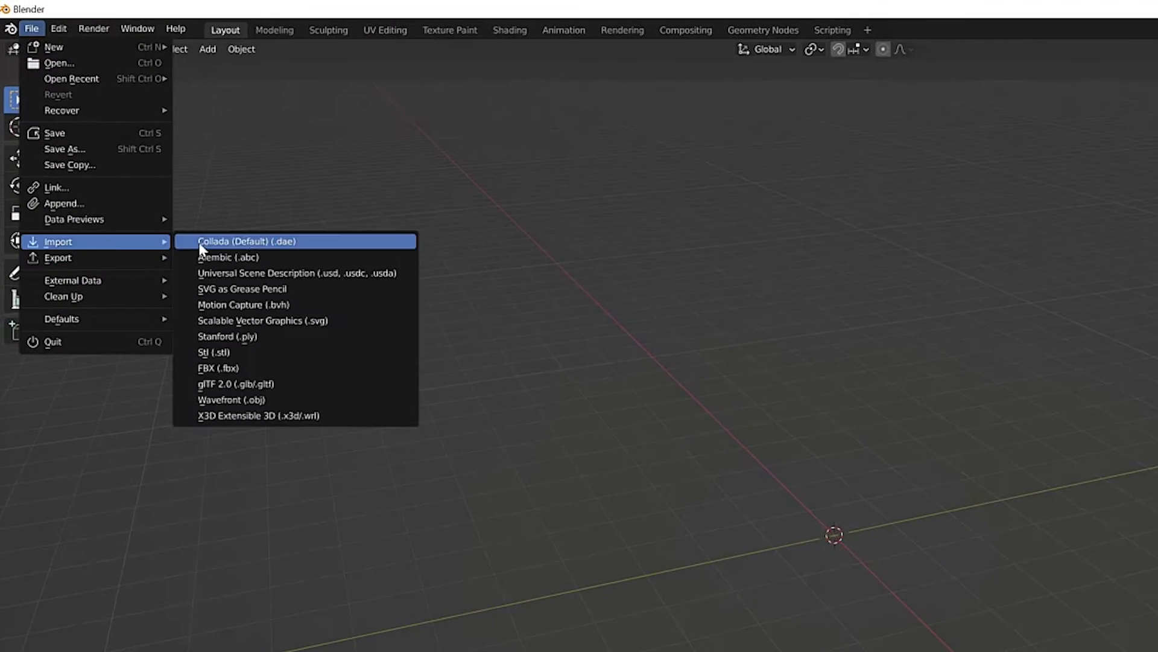
left_click(245, 389)
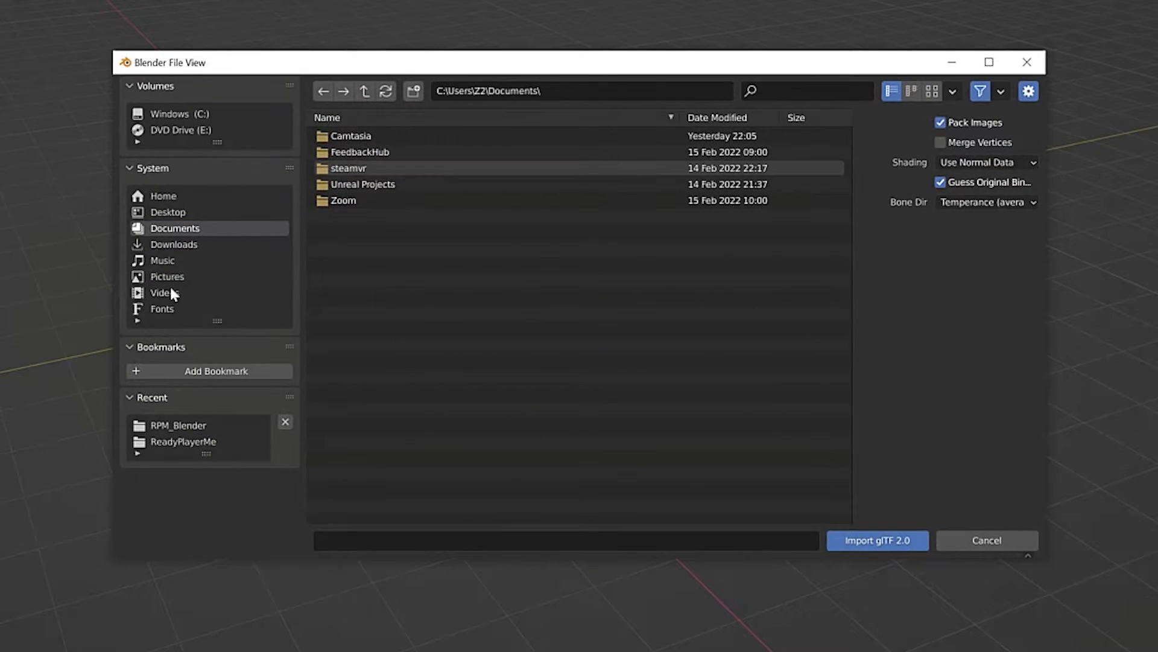
left_click(168, 213)
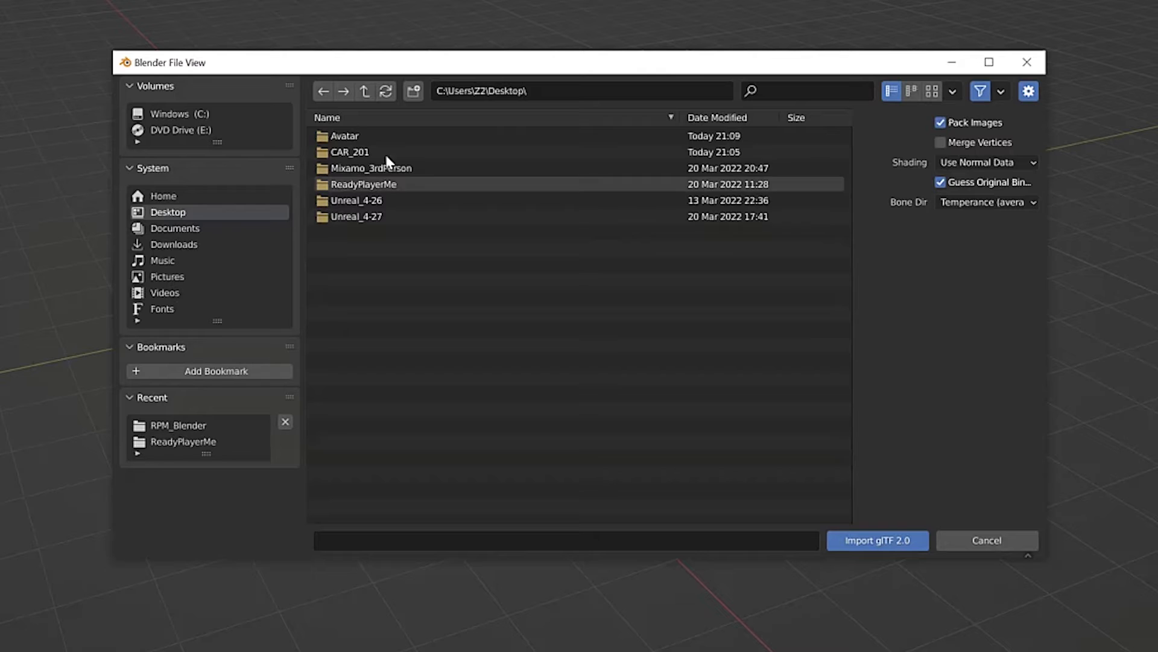
double_click(347, 137)
double_click(348, 137)
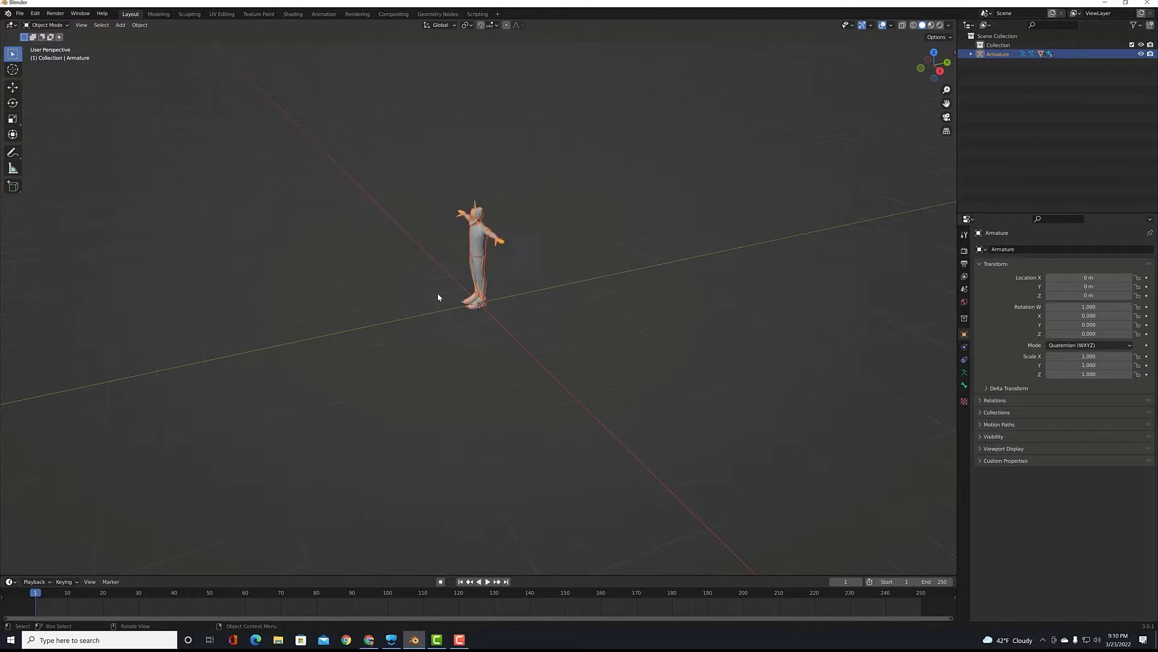
- Display the imported avatar in Material Preview shading, seen close up from the front
middle_click_drag(436, 297, 454, 399, "shift")
scroll(453, 399, "up", 2)
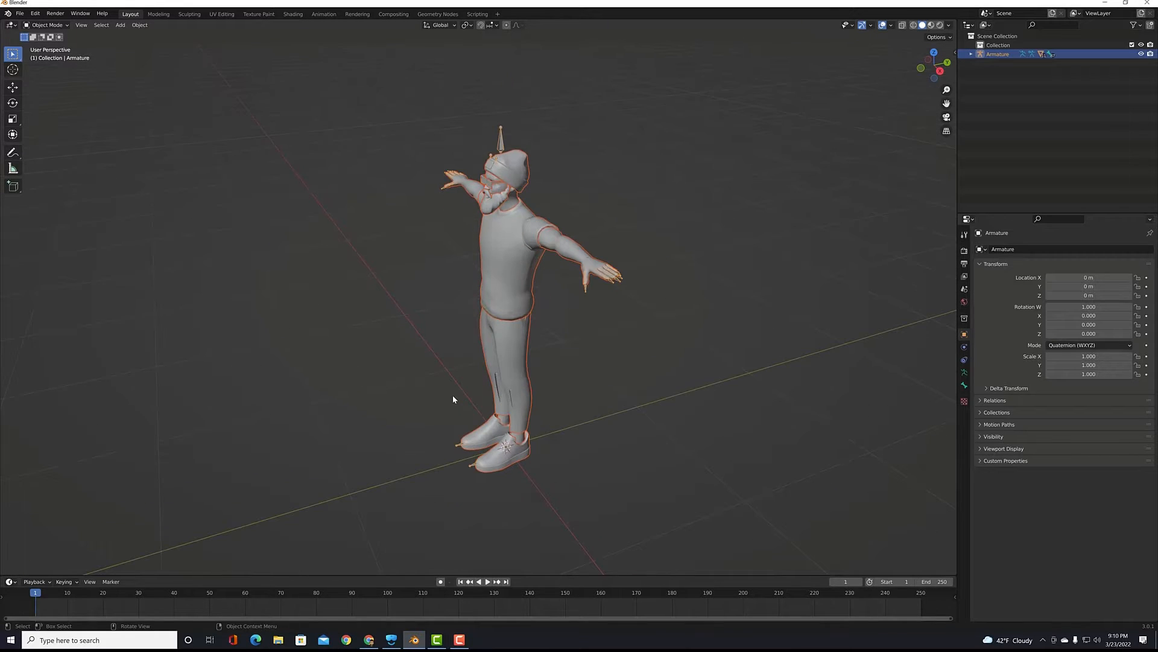
left_click(931, 25)
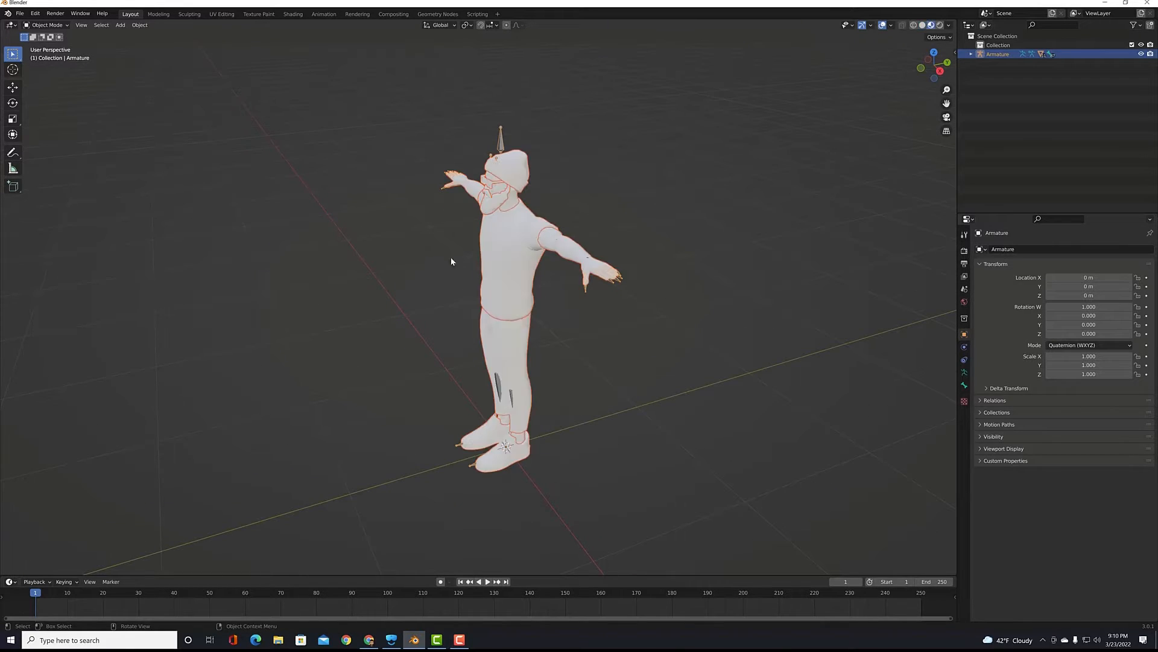
middle_click_drag(397, 281, 460, 277)
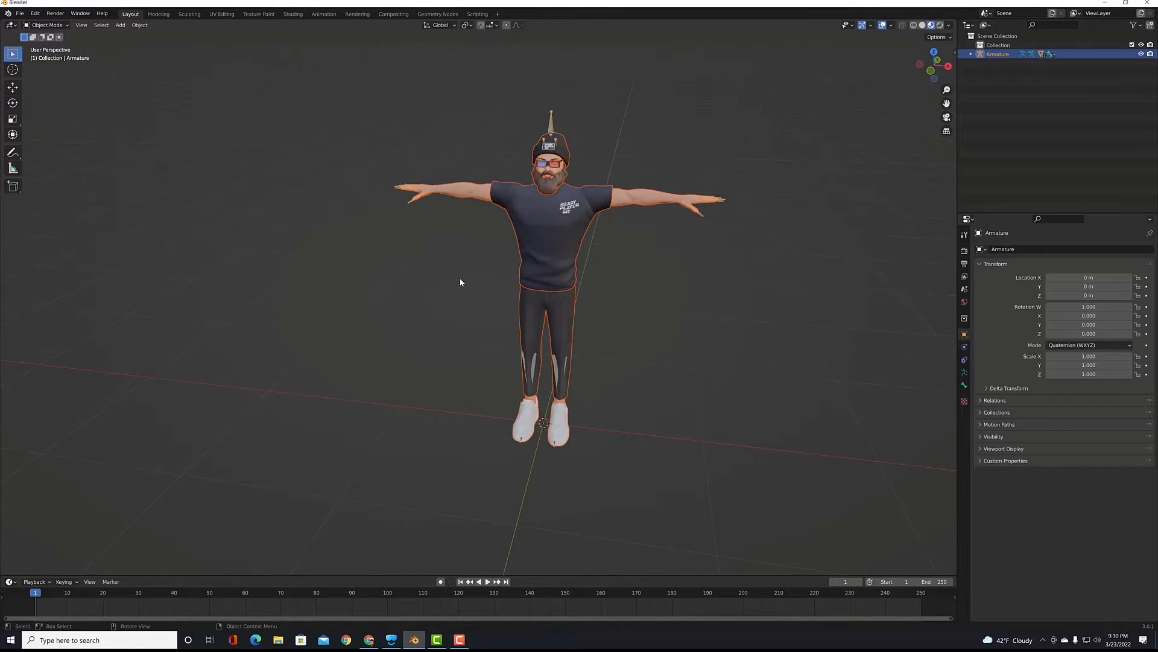
- Select the whole avatar, clear the parent from its parts and delete the Armature
left_click(709, 465)
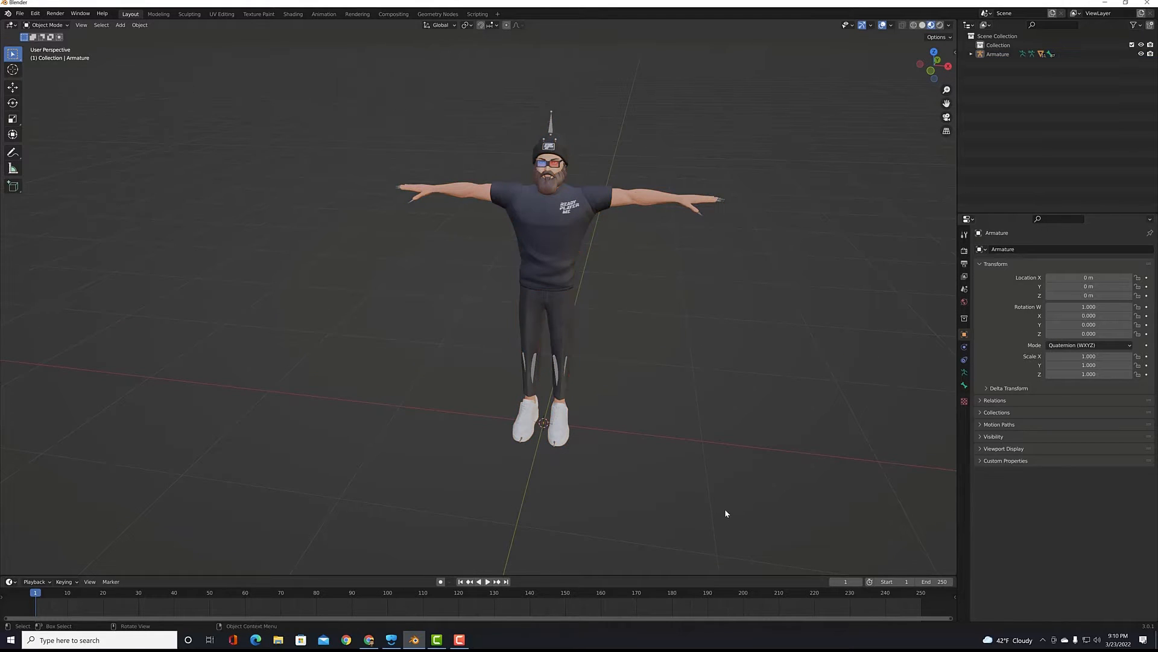
left_click_drag(725, 508, 498, 93)
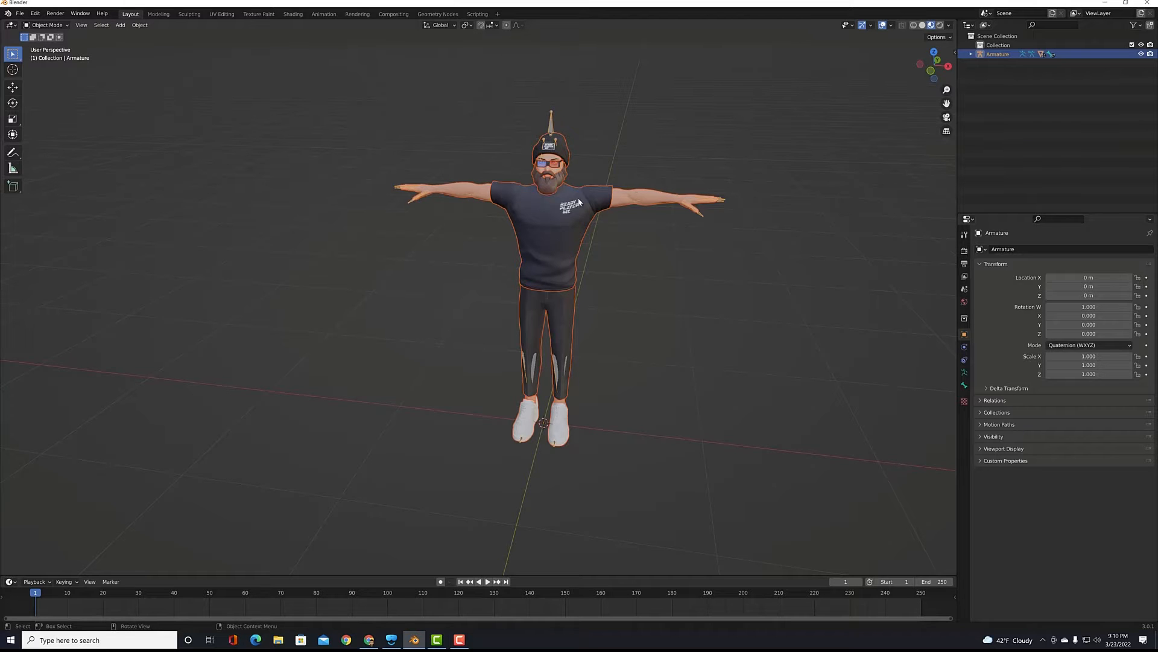
right_click(602, 248)
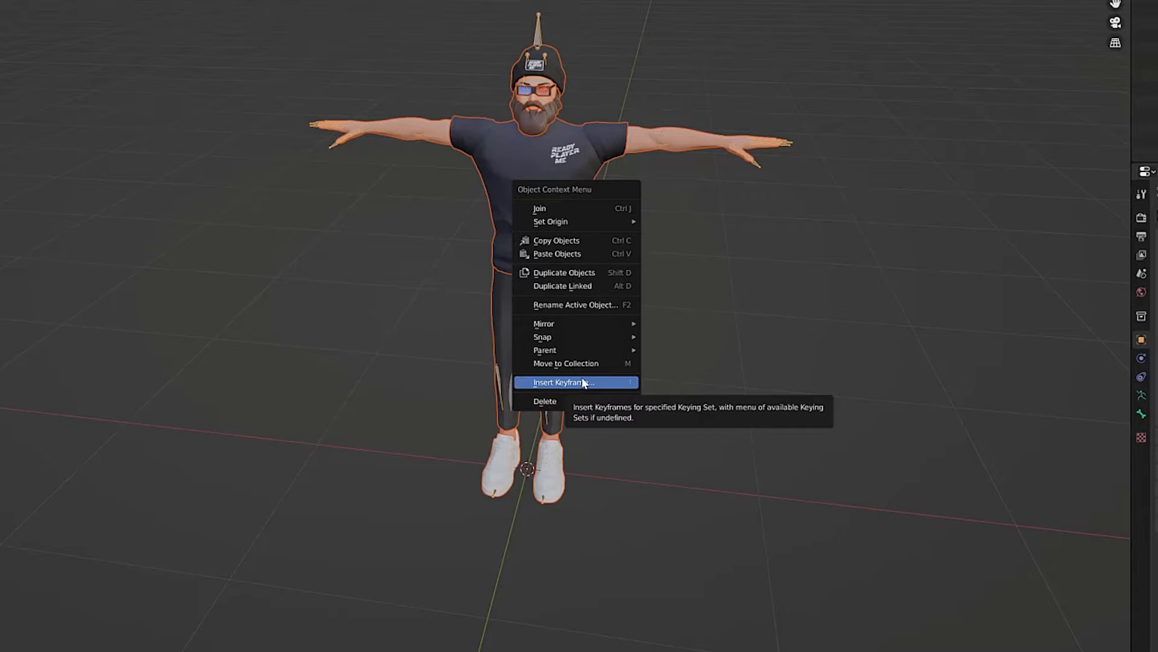
mouse_move(595, 351)
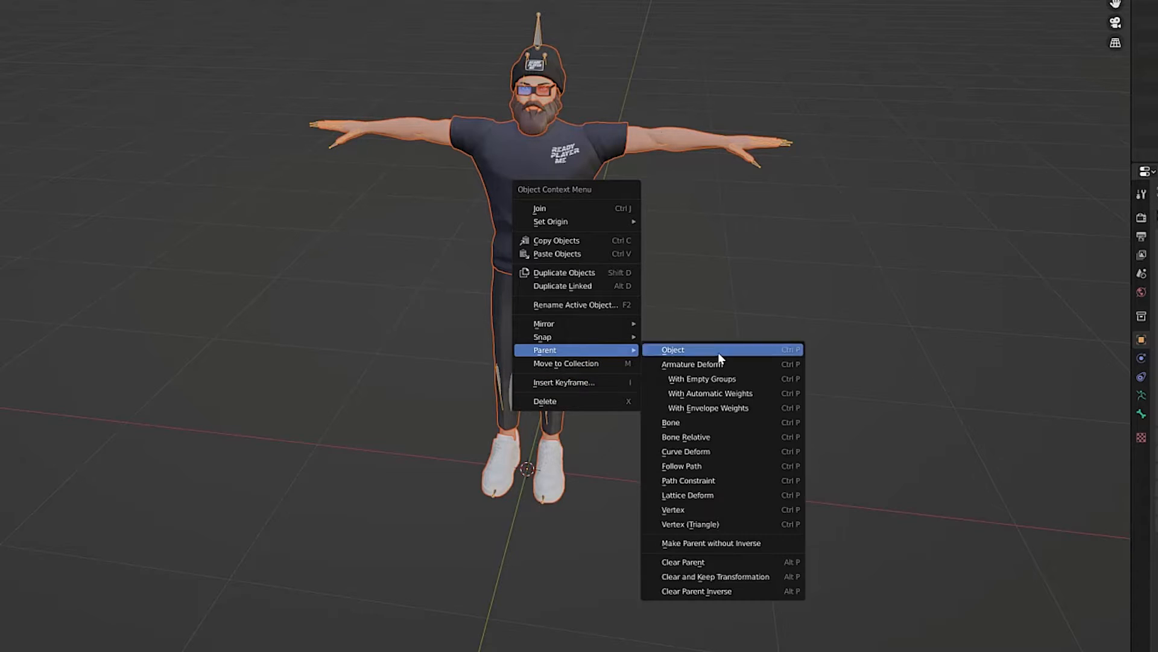
left_click(726, 563)
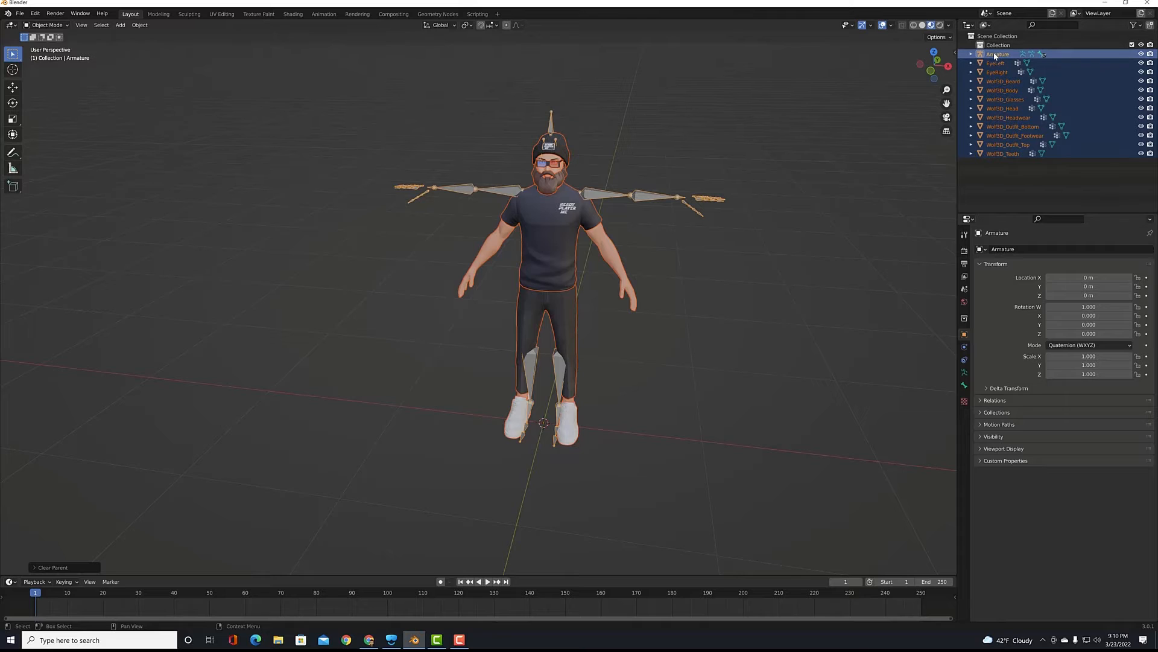
left_click(995, 56)
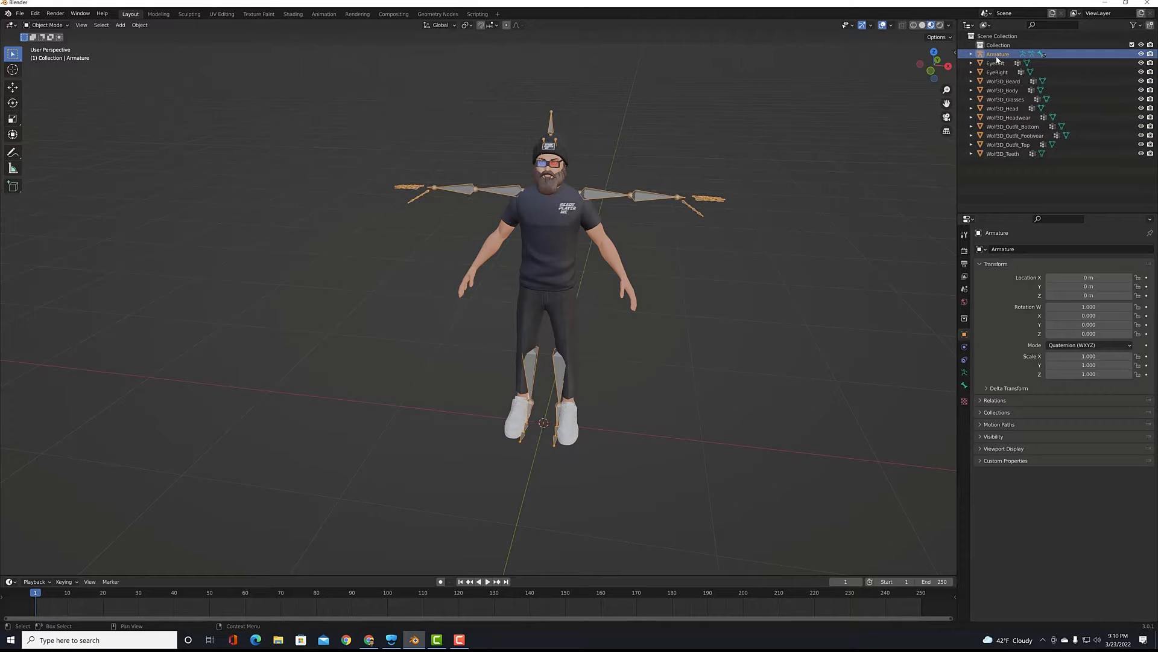
key("Delete")
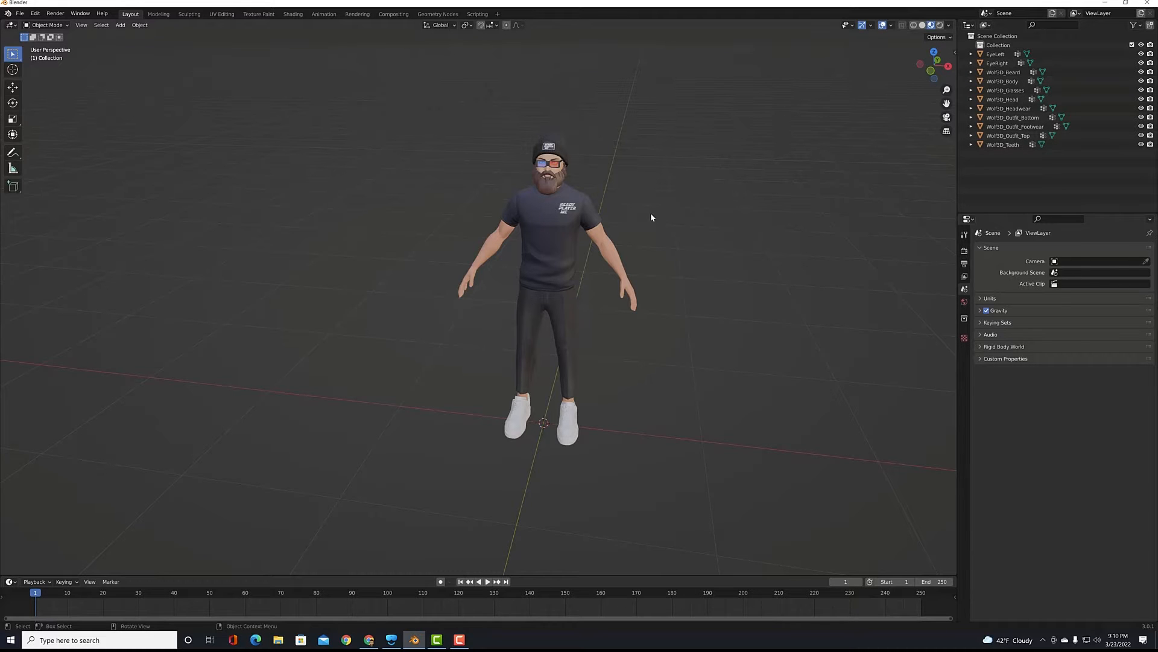
- Start an FBX export of the avatar with the Desktop's Avatar folder as its destination
left_click(20, 15)
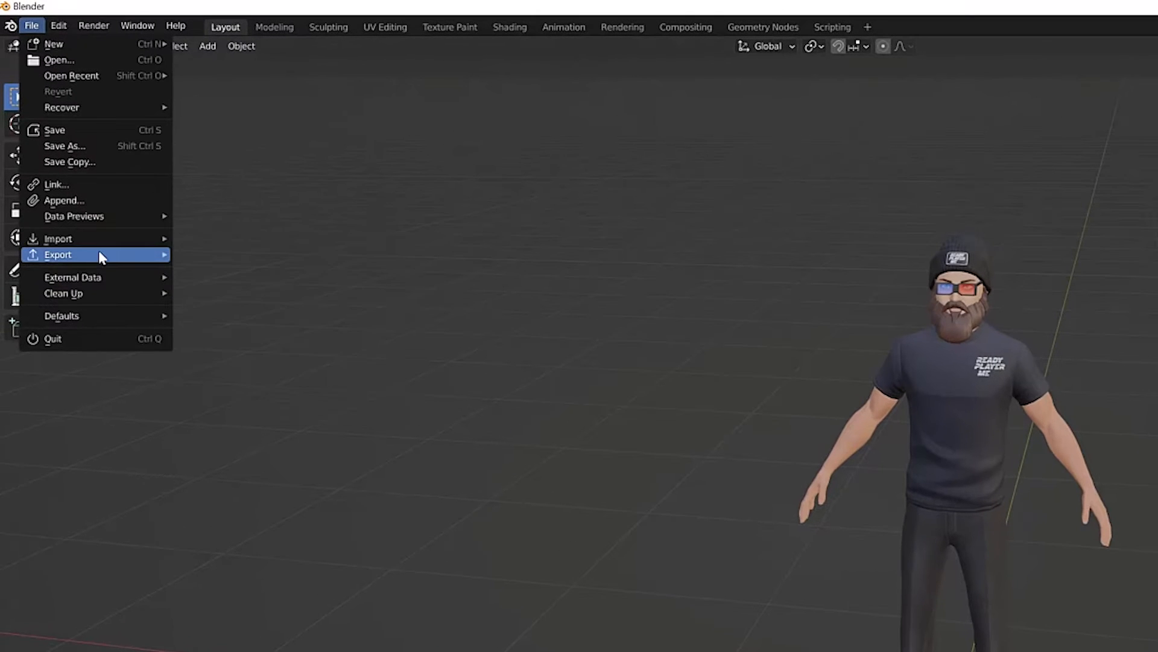
mouse_move(99, 253)
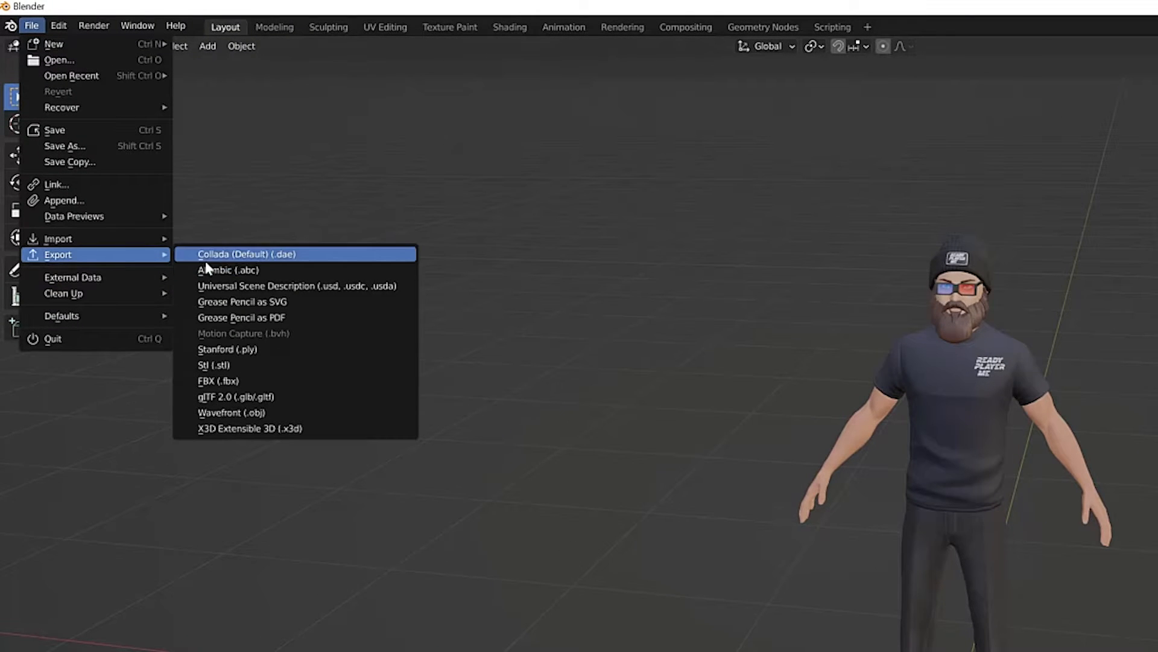
left_click(234, 382)
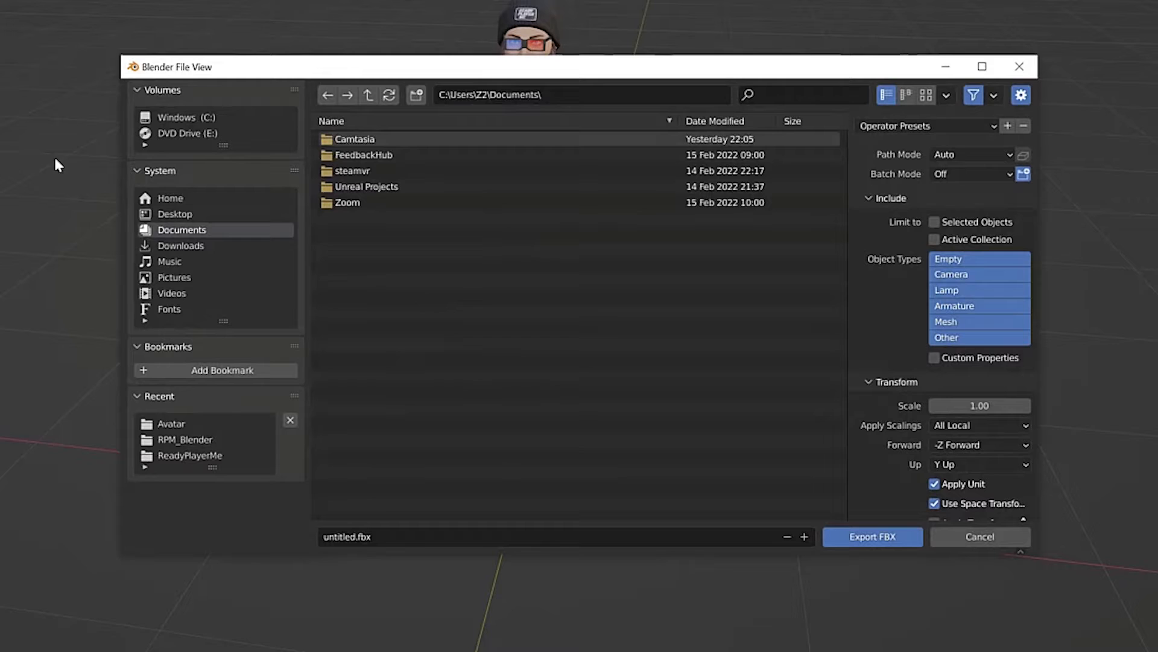
left_click(172, 213)
left_click(357, 140)
double_click(356, 139)
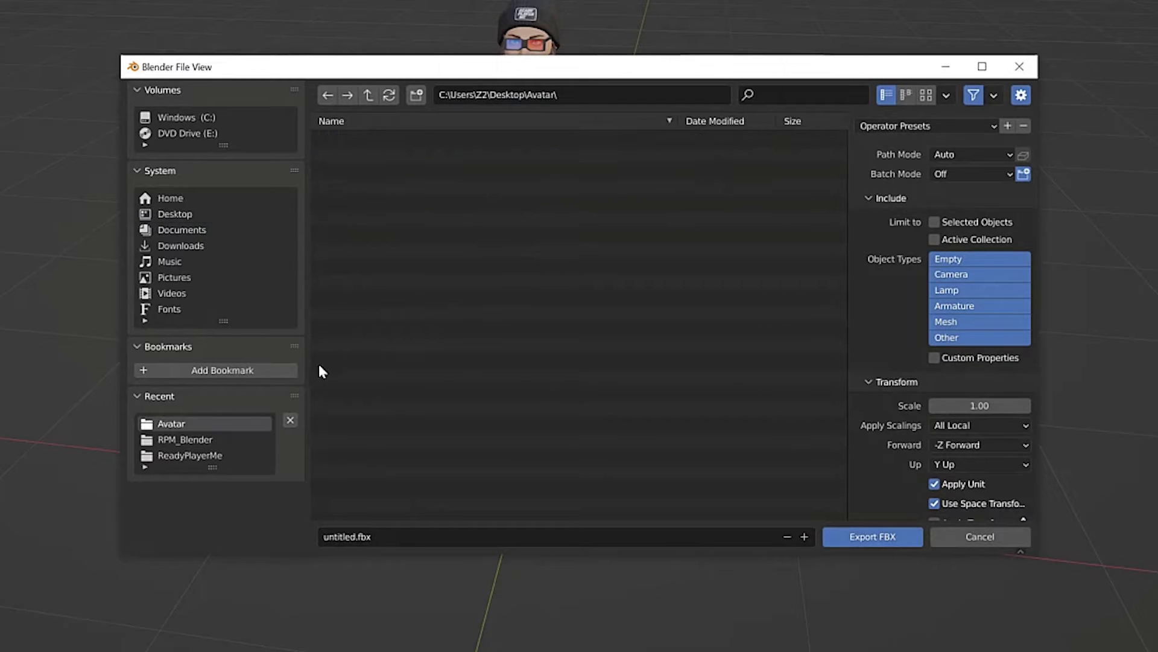
- Name the export file RPM_Avatar.fbx
left_click(341, 536)
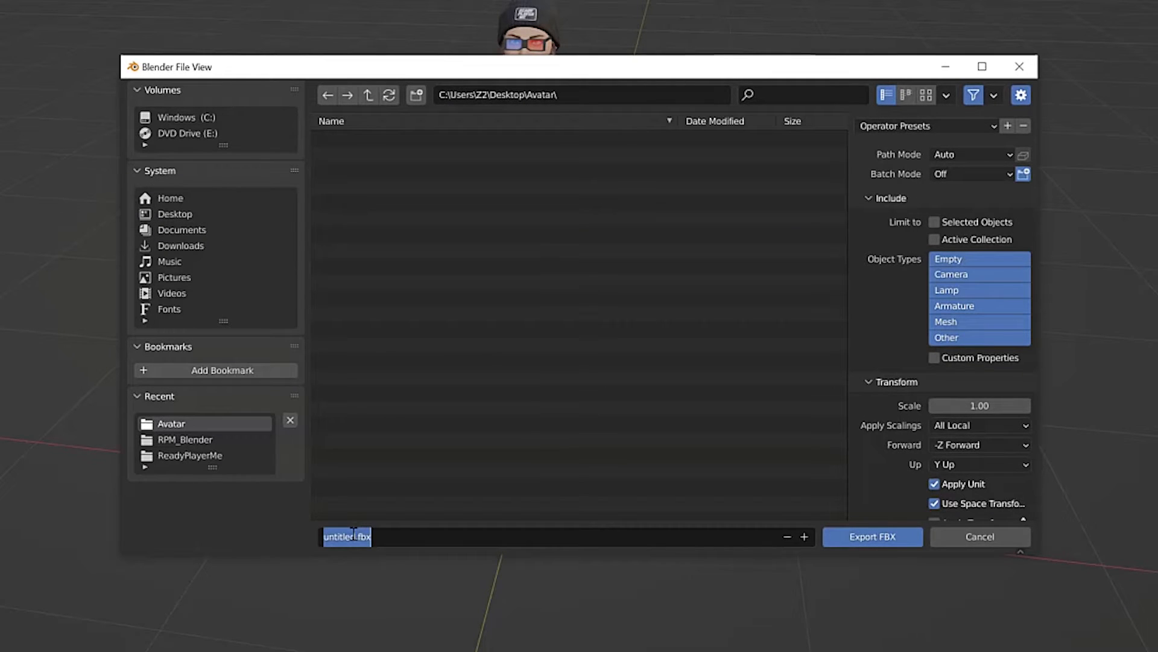
left_click(350, 537)
left_click_drag(355, 536, 290, 524)
type("RPM_")
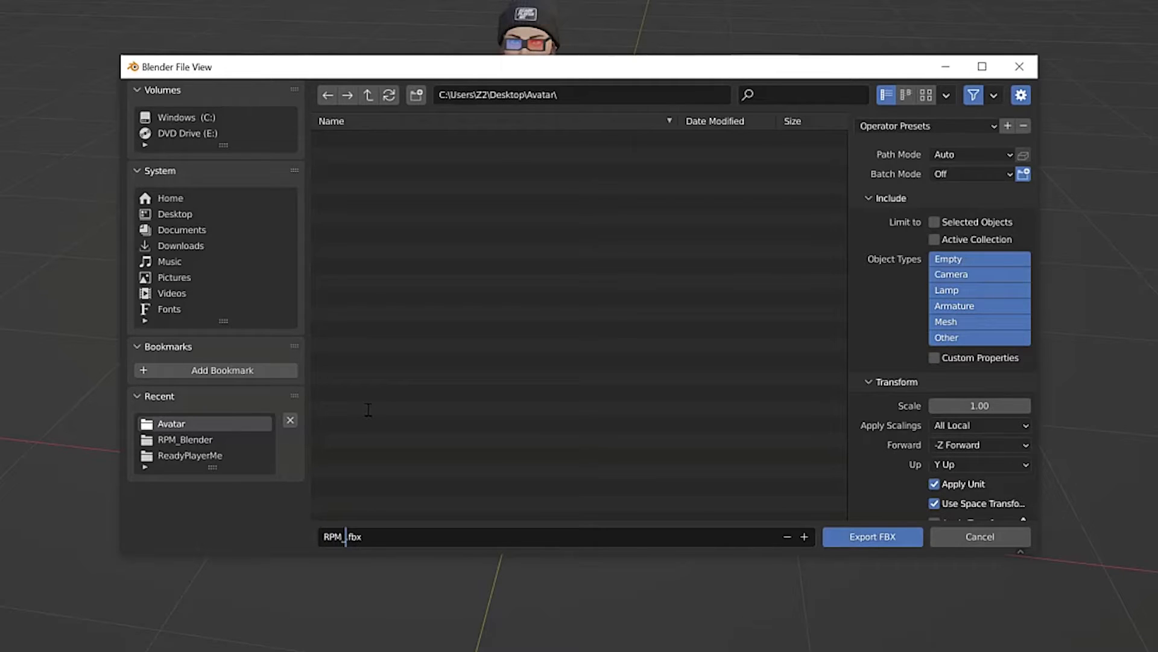
type("Avatar")
- Set the export's Path Mode to Copy with textures embedded and export the FBX file
left_click(964, 151)
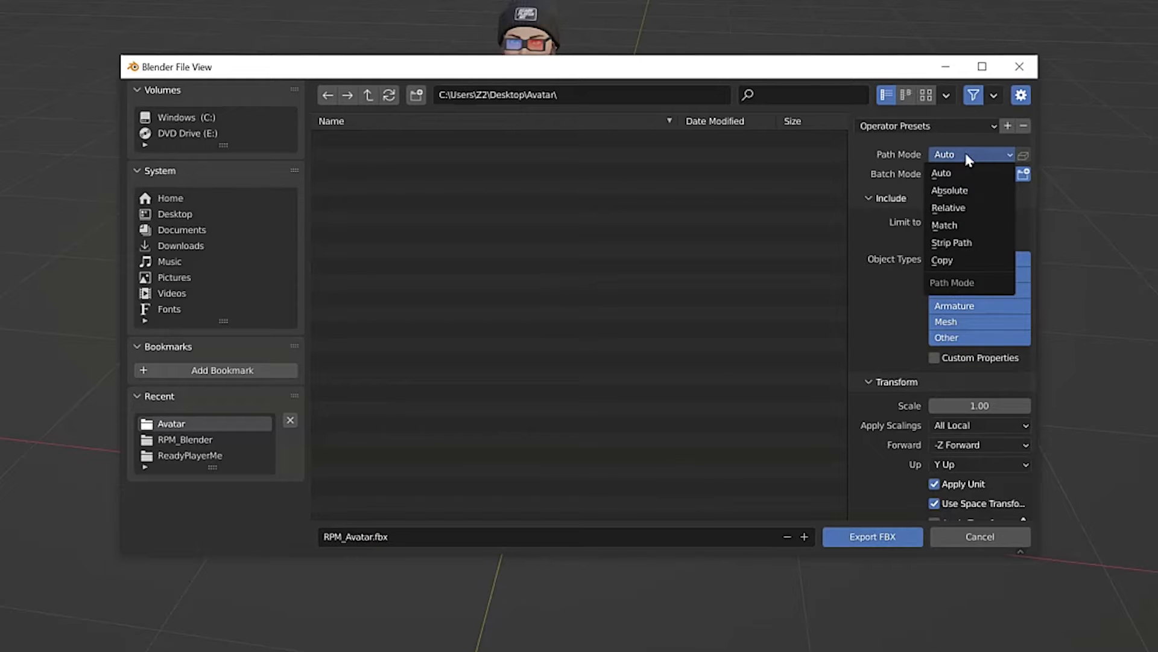
left_click(943, 260)
left_click(1023, 156)
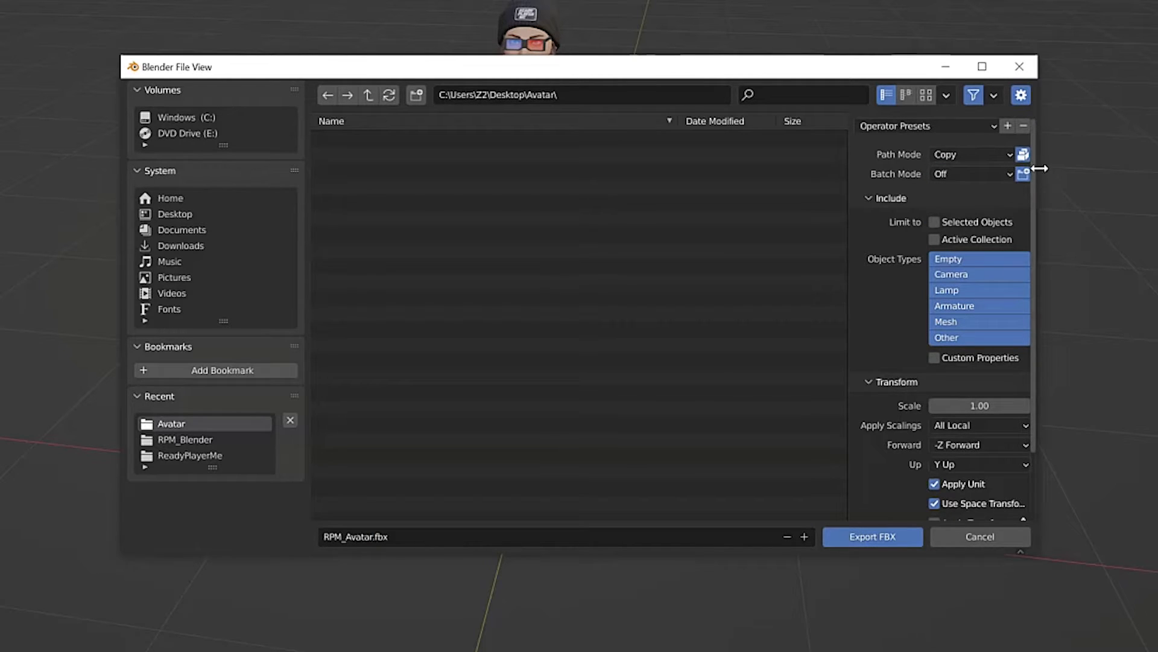
left_click_drag(1039, 172, 1061, 172)
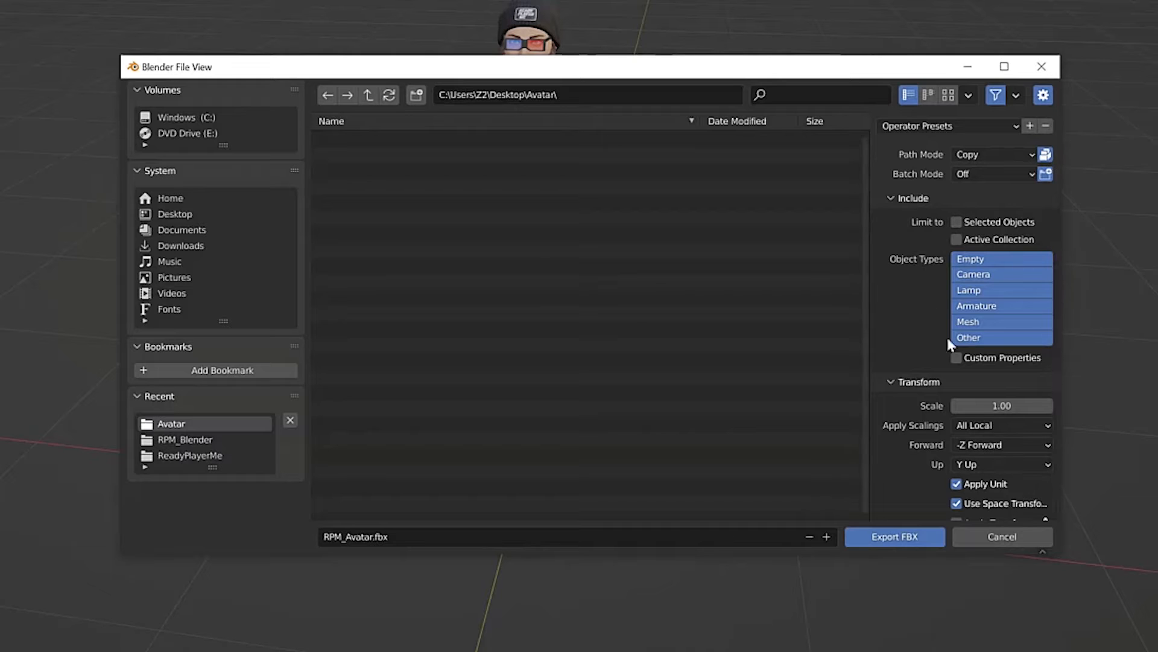
scroll(939, 386, "down", 3)
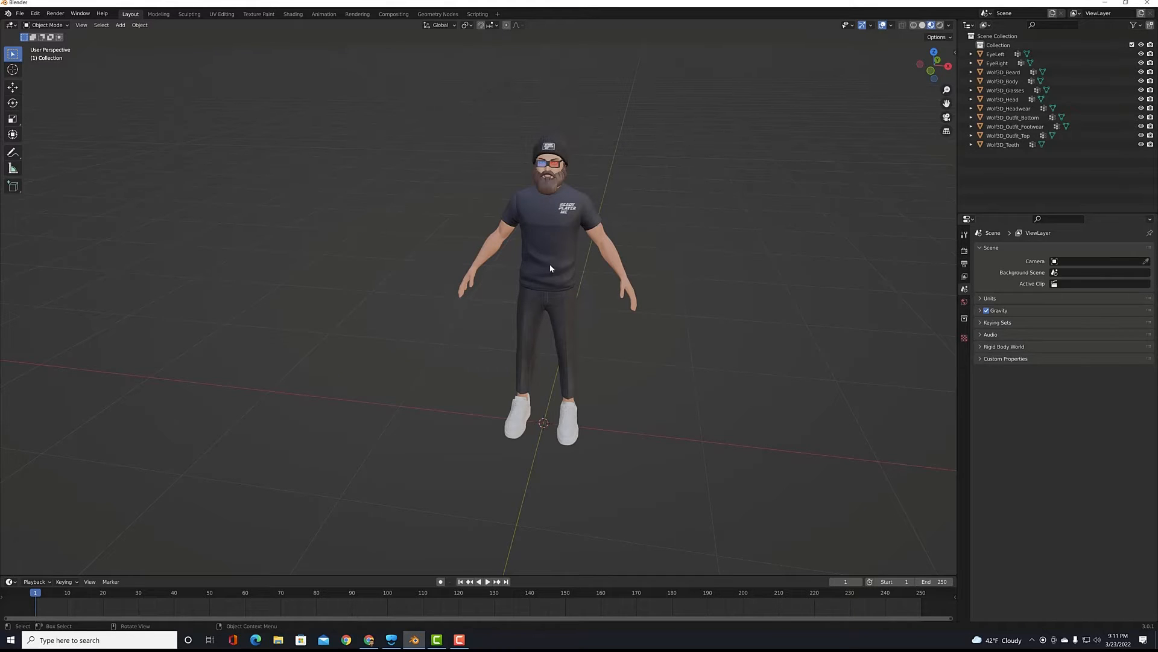
- Save the project as RPM_Avatar.blend in the Desktop's Avatar folder and close Blender
left_click(20, 13)
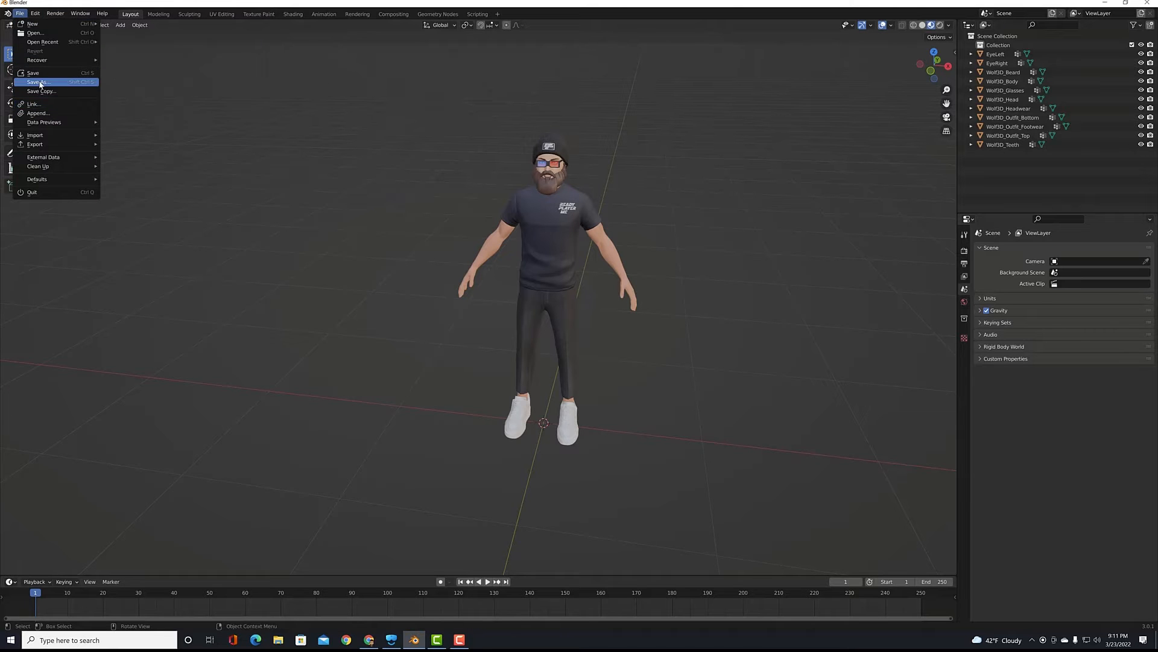
left_click(30, 82)
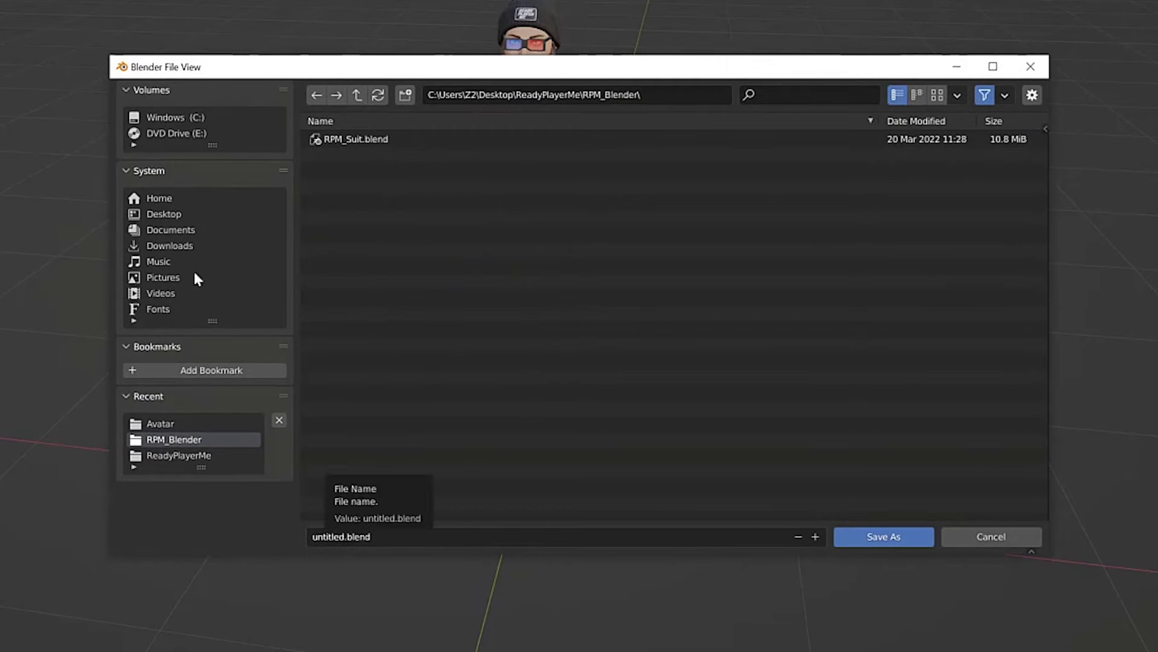
left_click(161, 214)
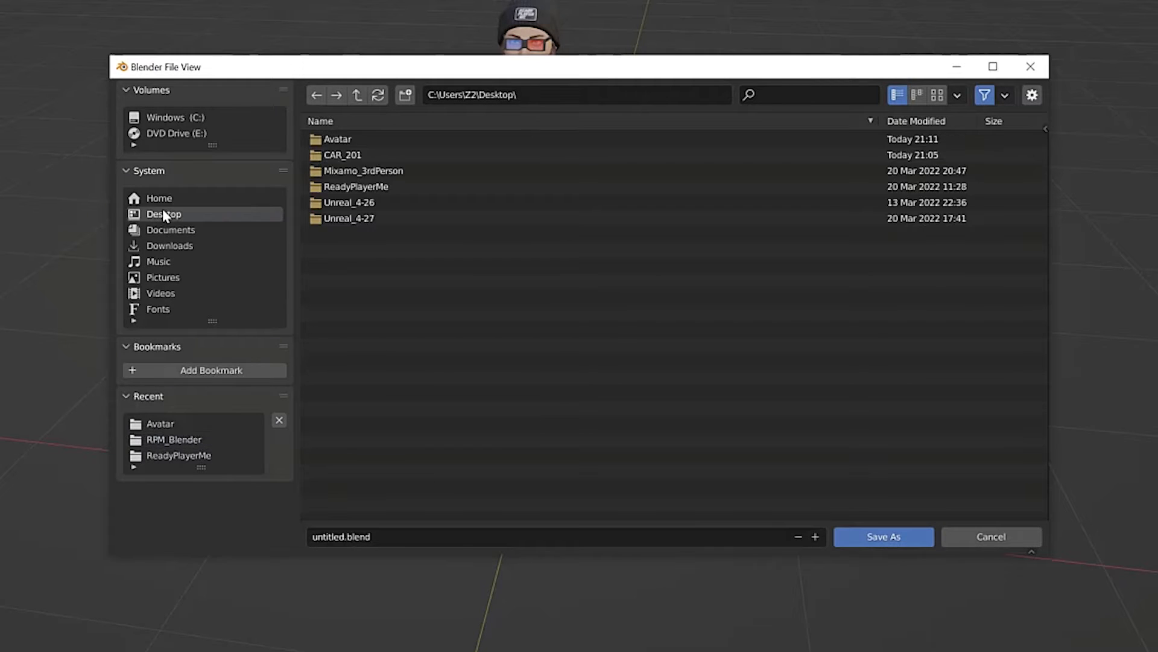
double_click(334, 140)
left_click(347, 536)
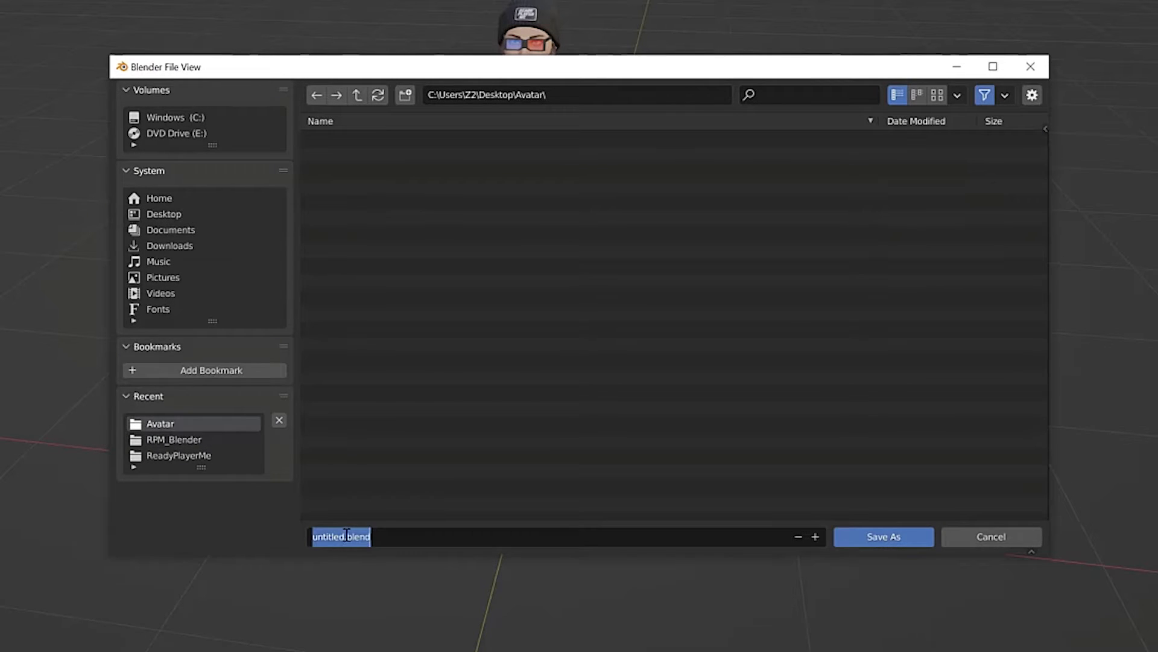
double_click(344, 536)
type("RPM_A")
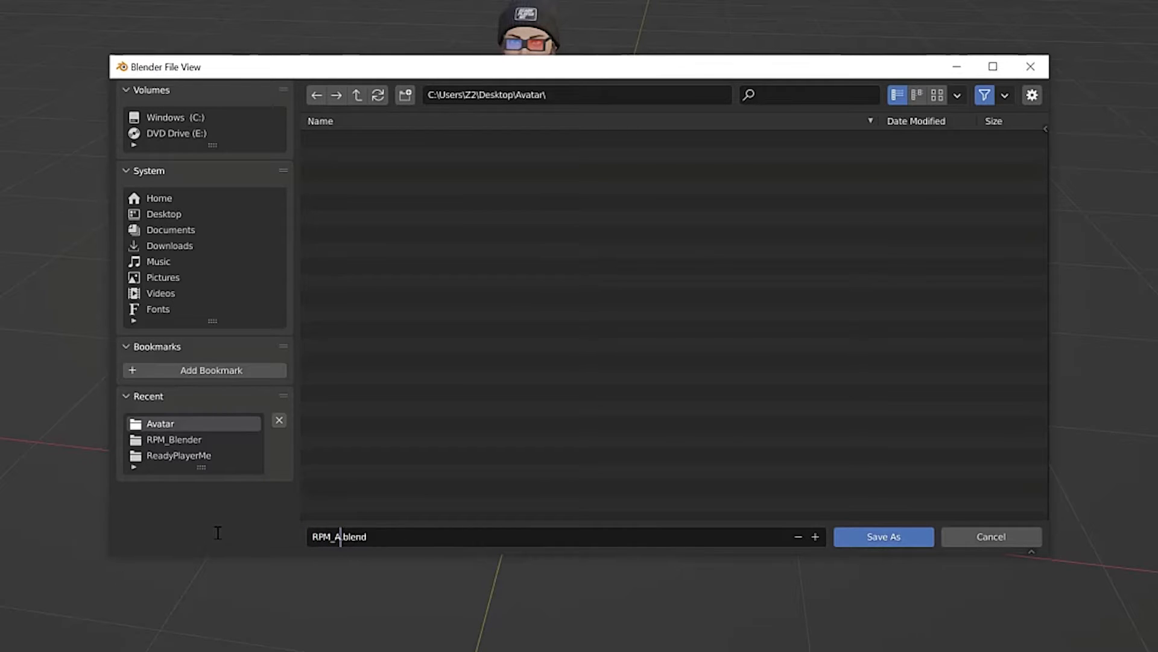
type("vatar")
left_click(875, 543)
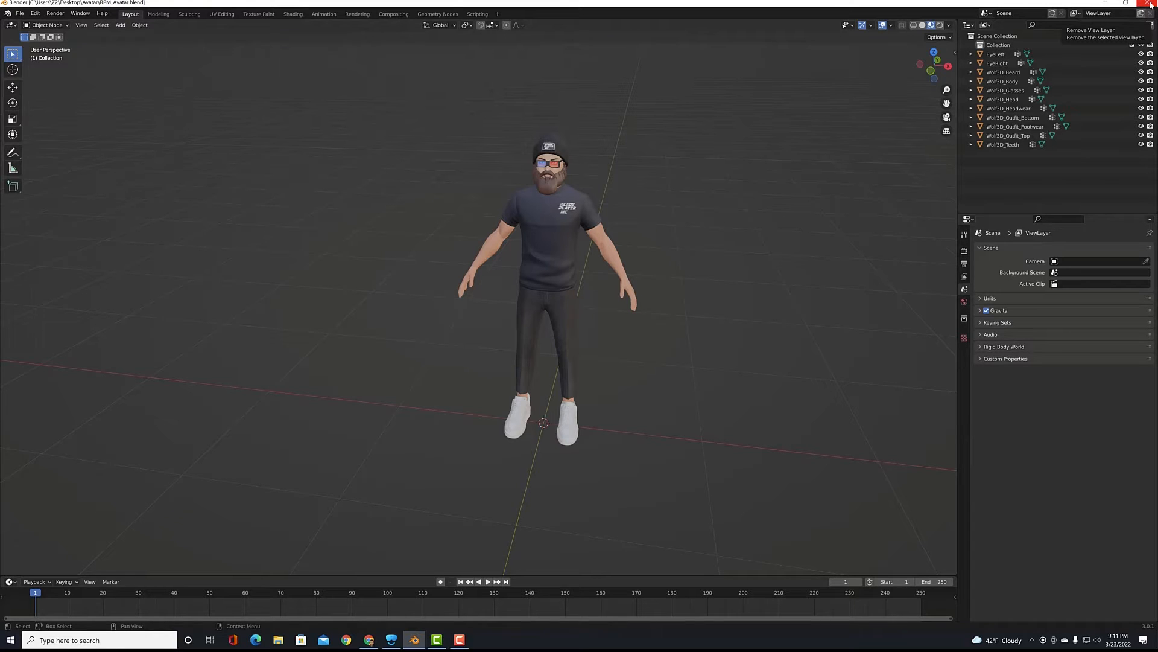
left_click(1150, 4)
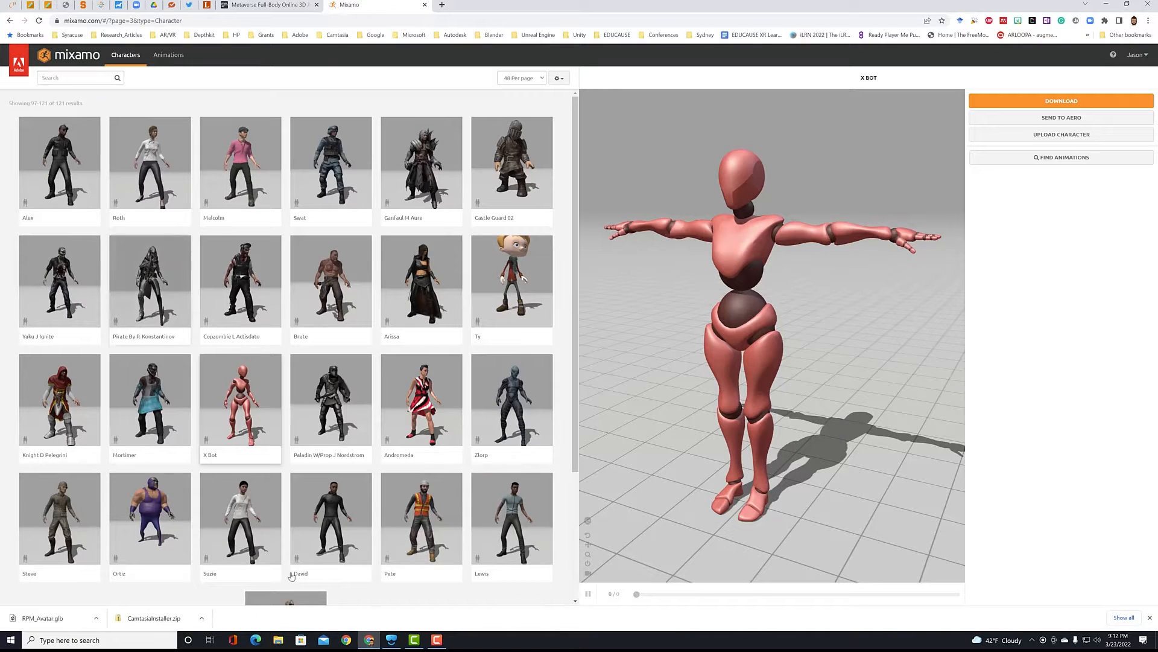
- In Mixamo, upload the 6,484 KB RPM_Avatar FBX file from the Desktop's Avatar folder as a new character
mouse_move(755, 298)
left_mouse_down()
mouse_move(809, 293)
mouse_move(740, 291)
left_mouse_up()
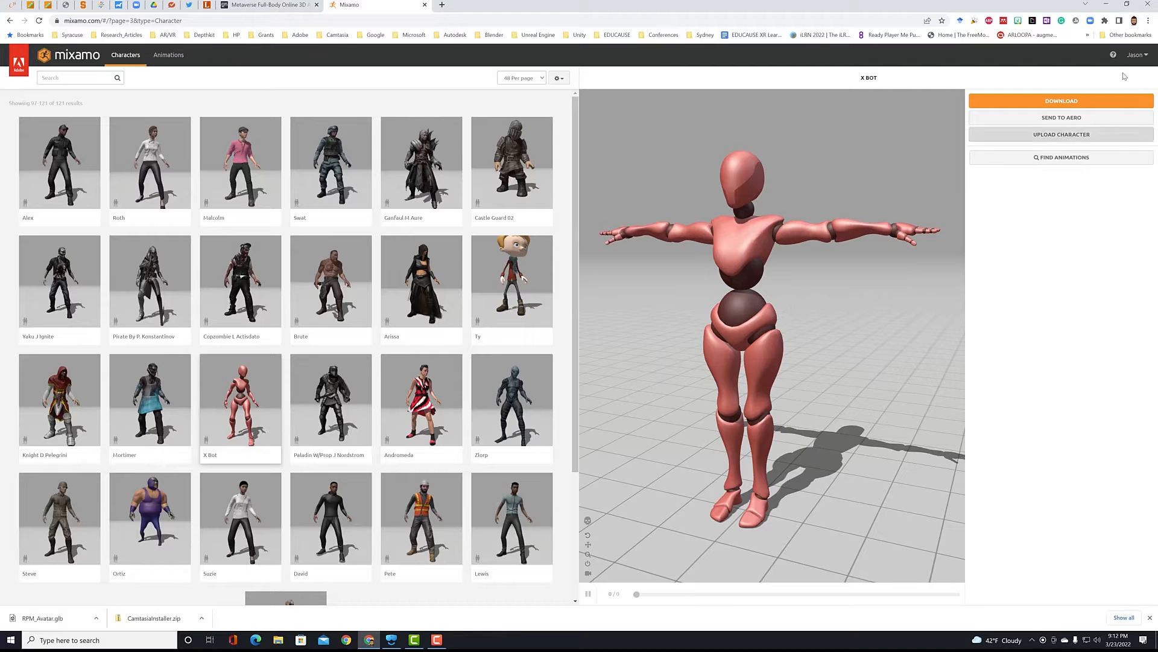
left_click(1060, 135)
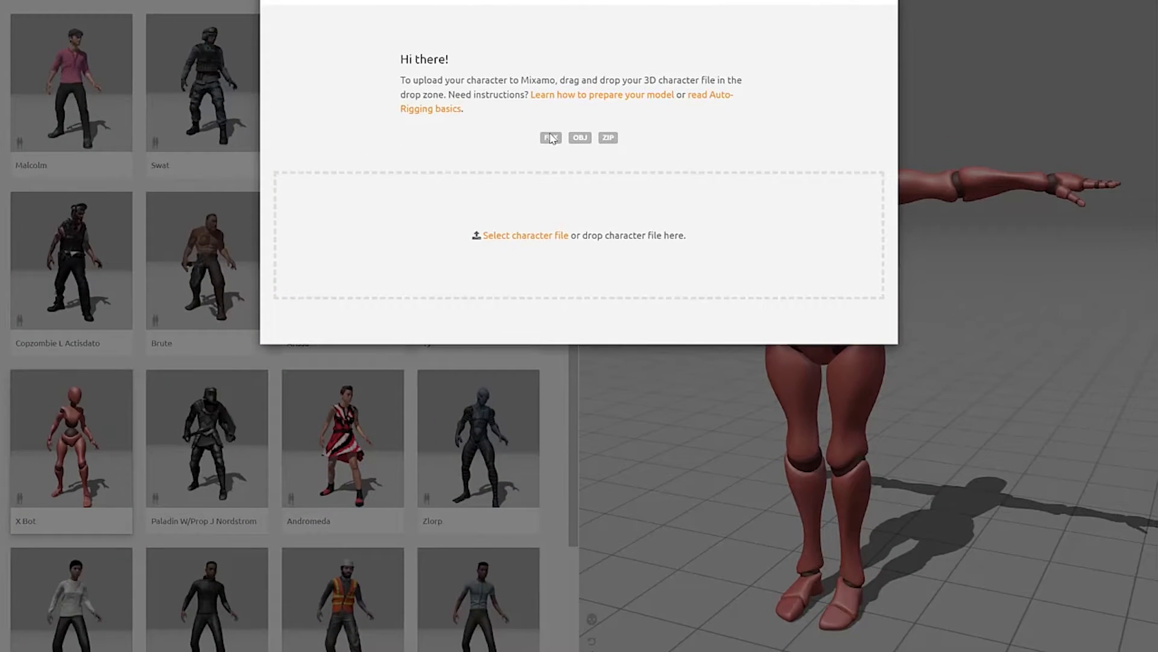
left_click(513, 235)
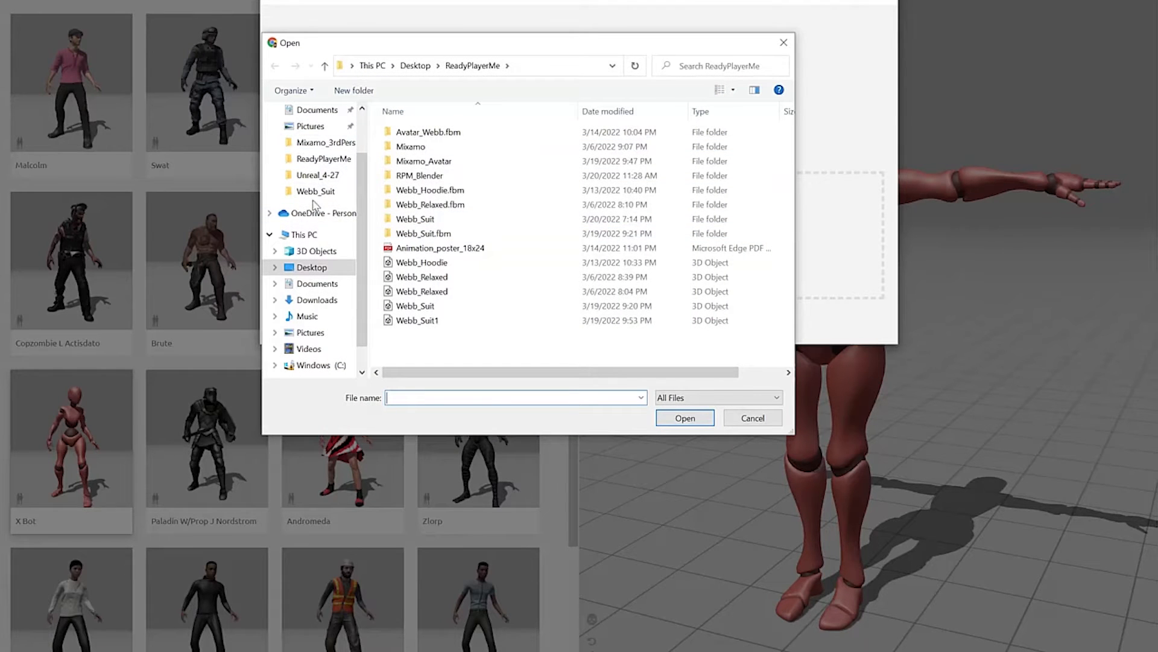
left_click(307, 270)
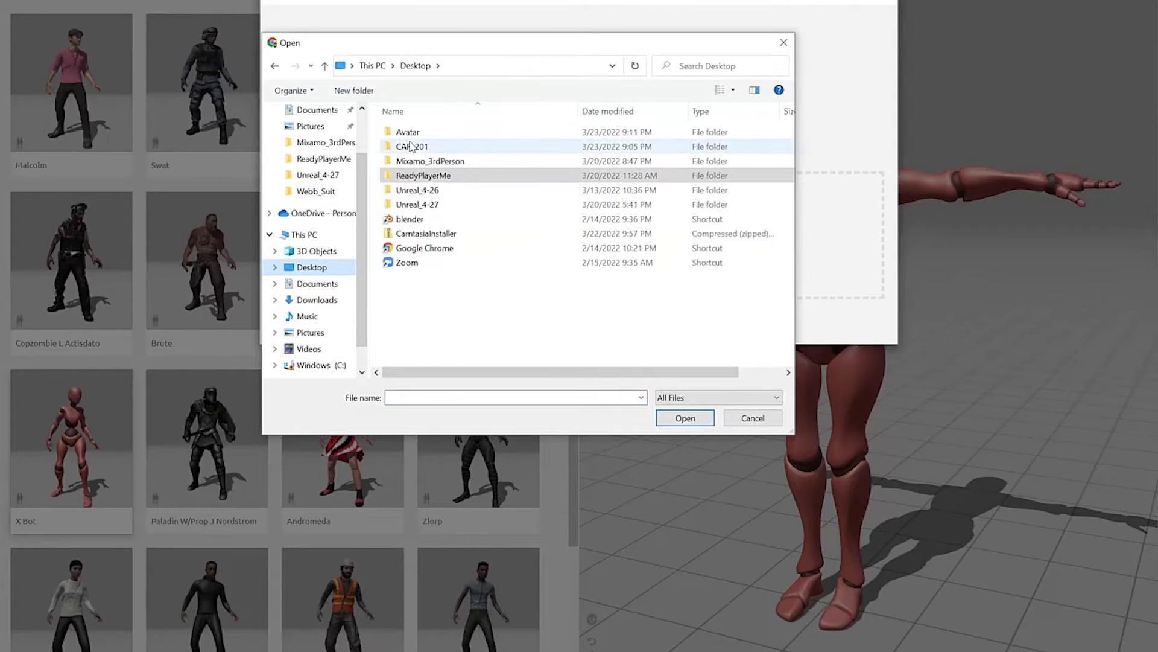
double_click(415, 133)
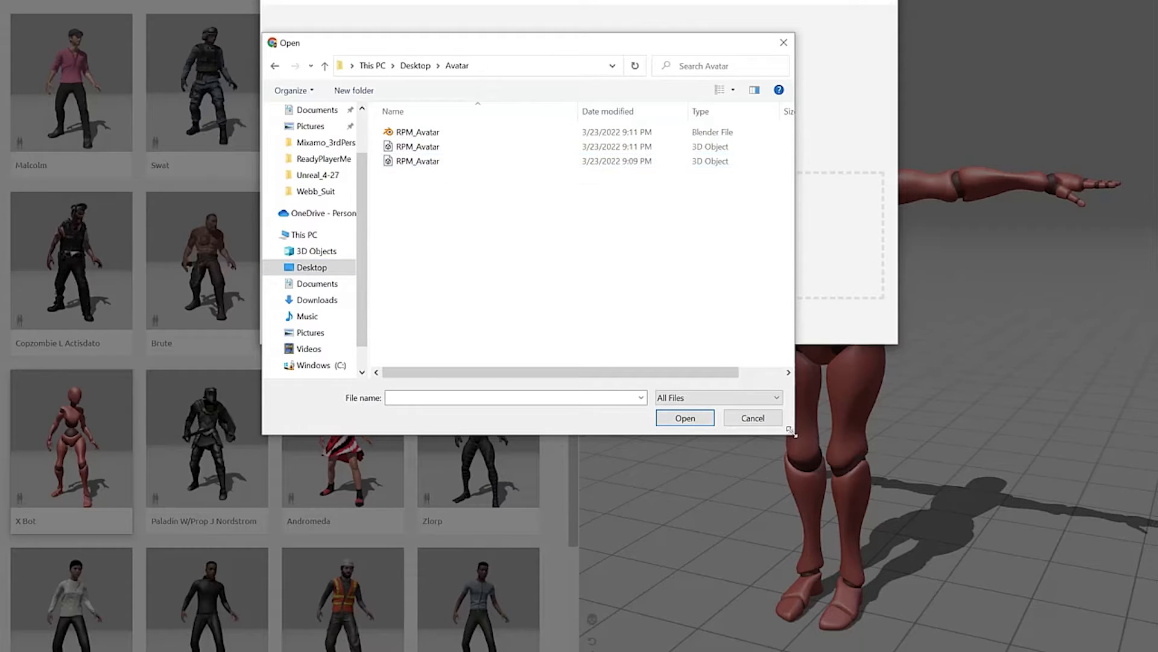
left_click_drag(791, 432, 1146, 305)
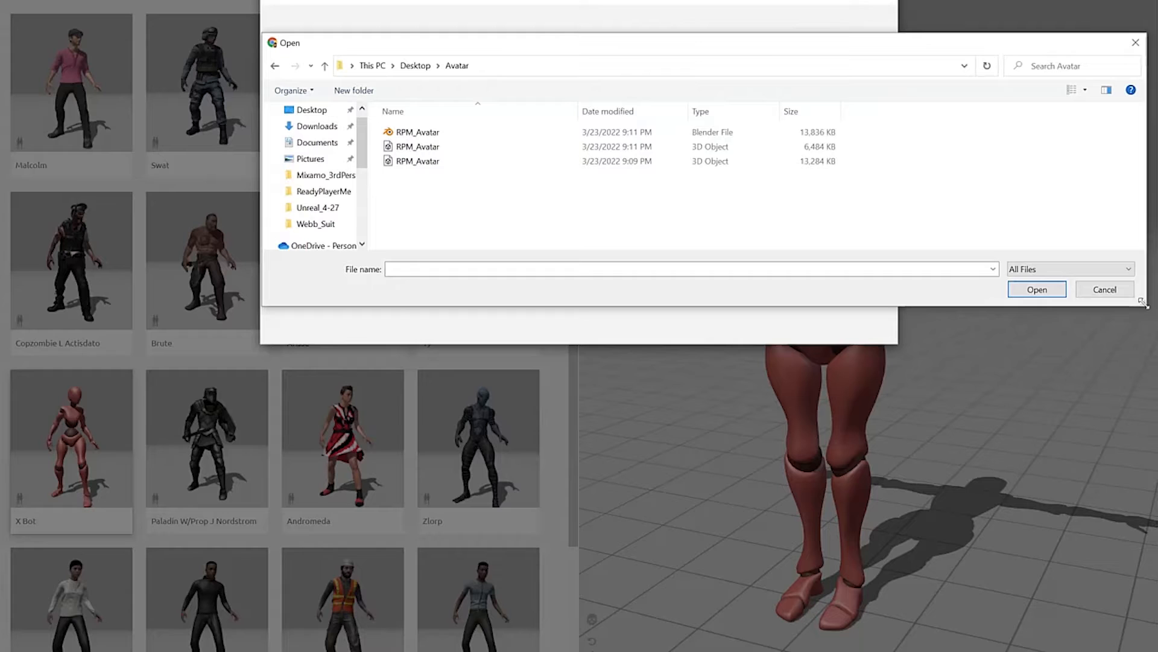
left_click(613, 149)
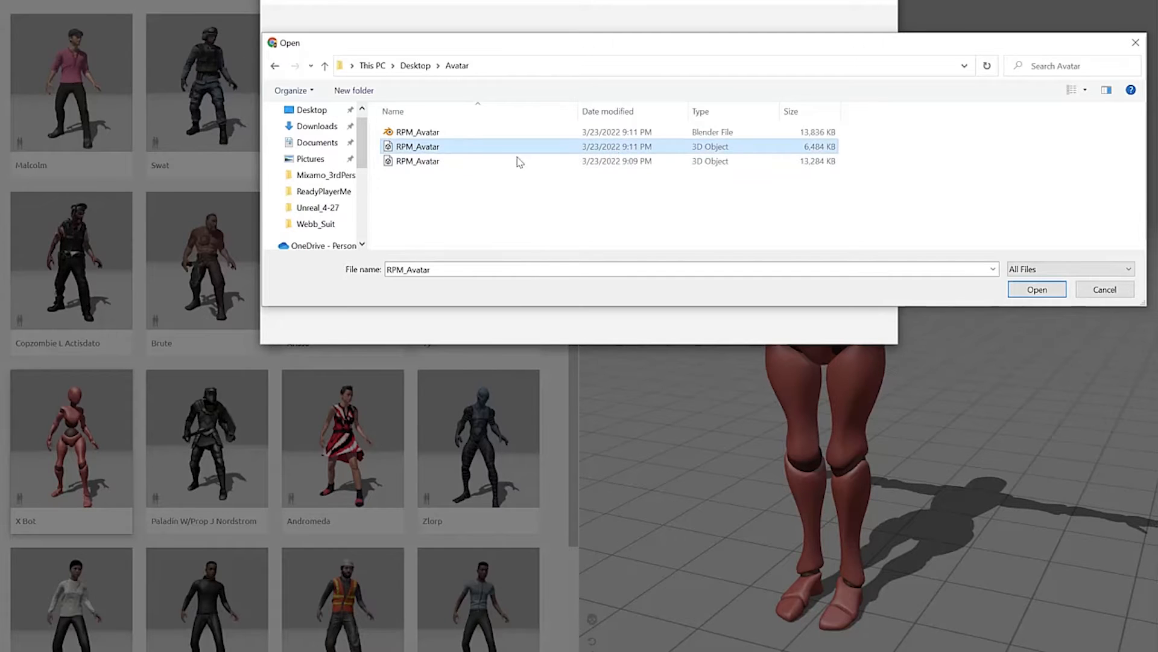
double_click(424, 149)
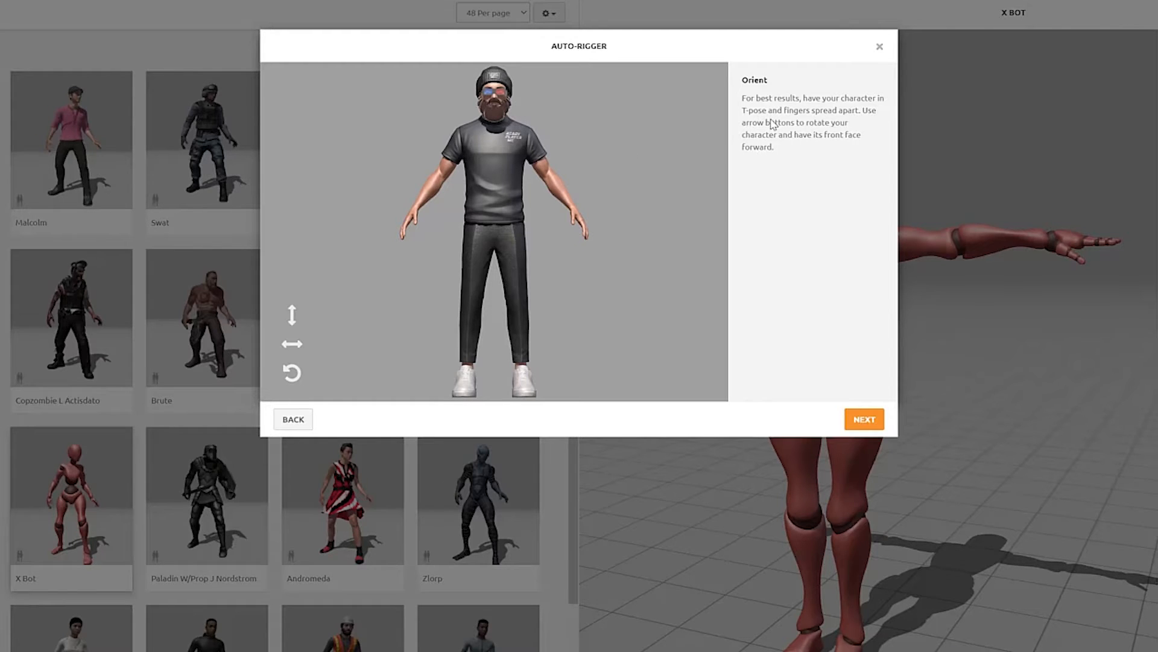
- Accept the avatar's orientation and place the chin, wrist, elbow, knee and groin markers on its body with symmetry on
left_click(875, 420)
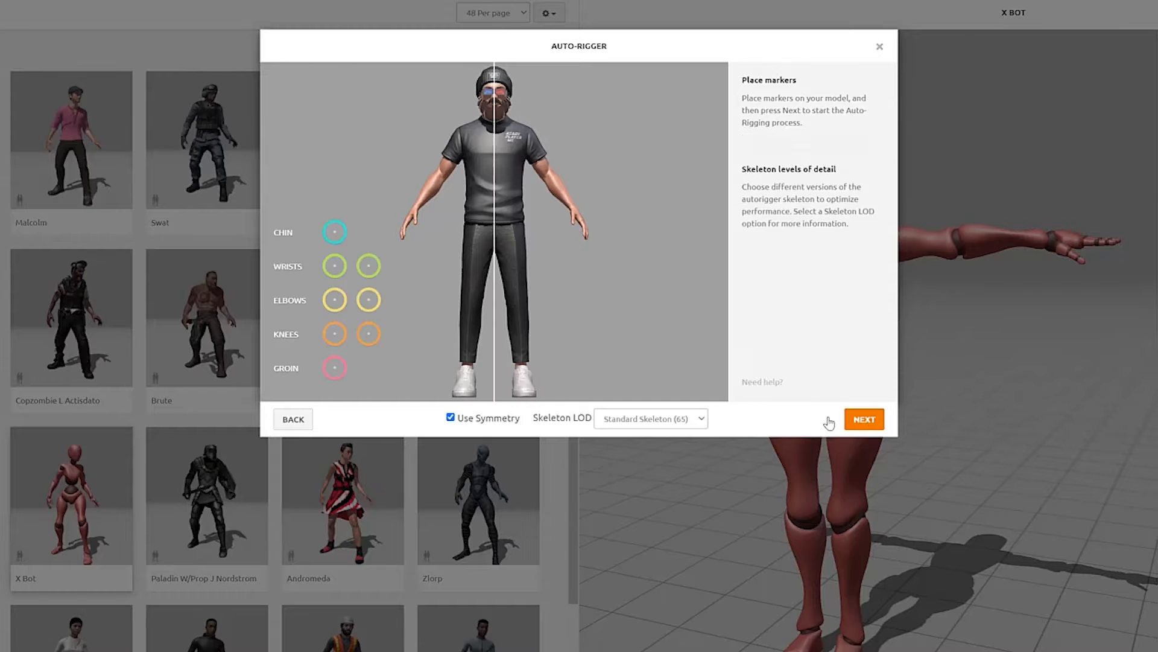
mouse_move(344, 229)
left_mouse_down()
mouse_move(409, 215)
mouse_move(495, 119)
left_mouse_up()
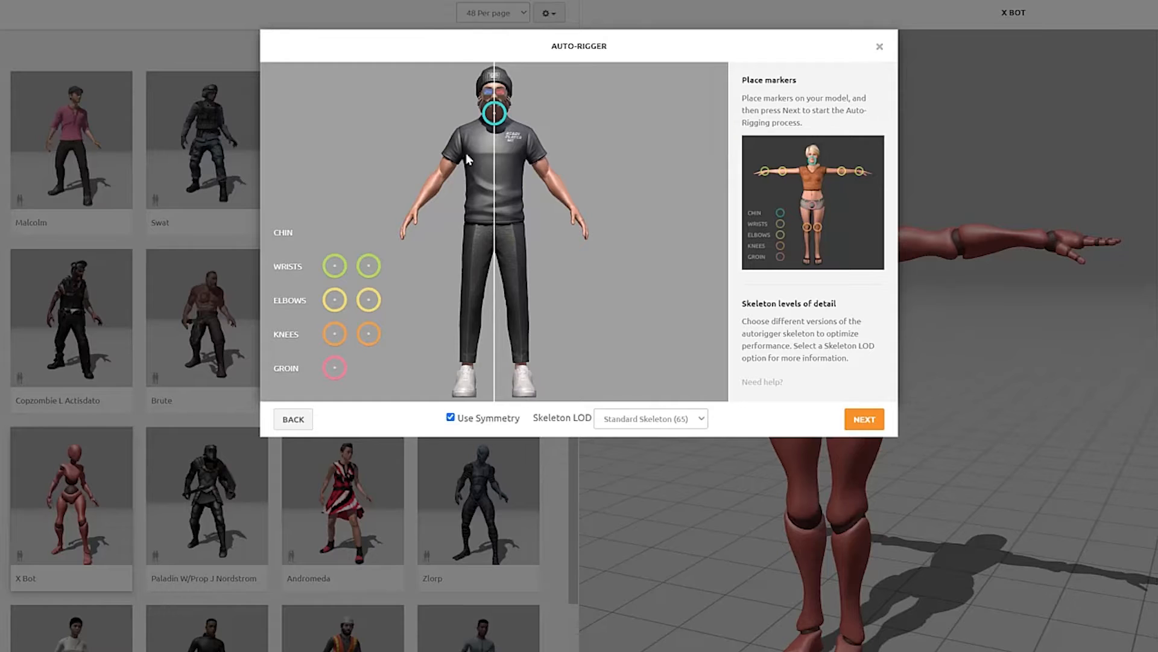
left_click_drag(335, 266, 416, 206)
left_click_drag(335, 299, 443, 180)
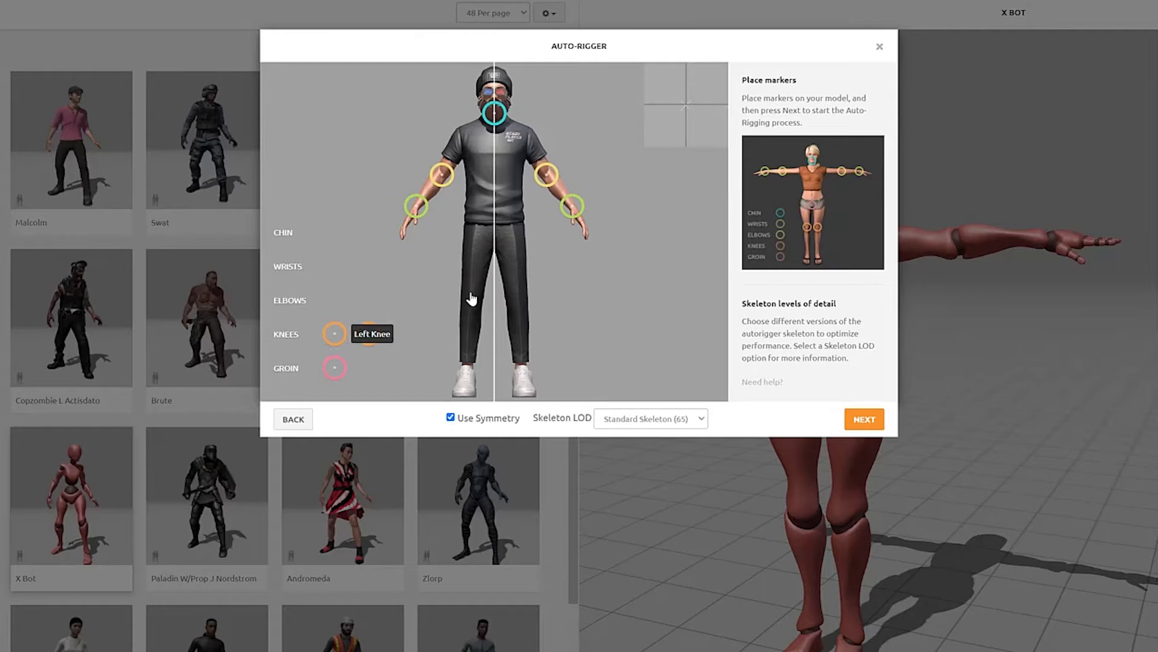
left_click_drag(471, 298, 471, 311)
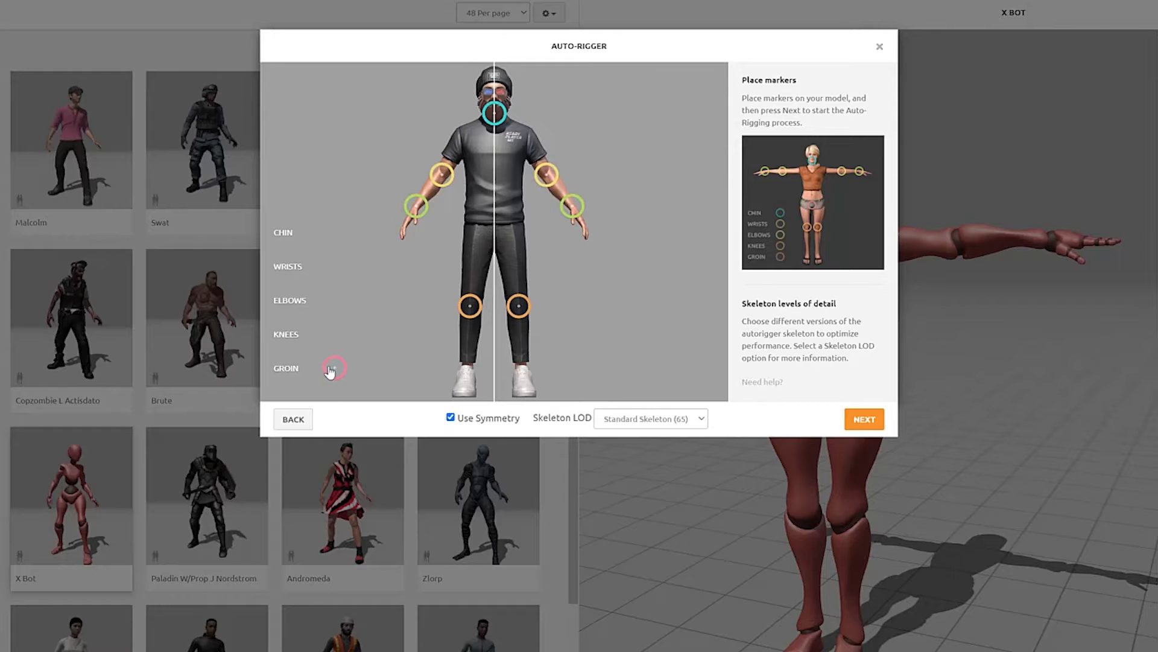
left_click_drag(335, 367, 495, 244)
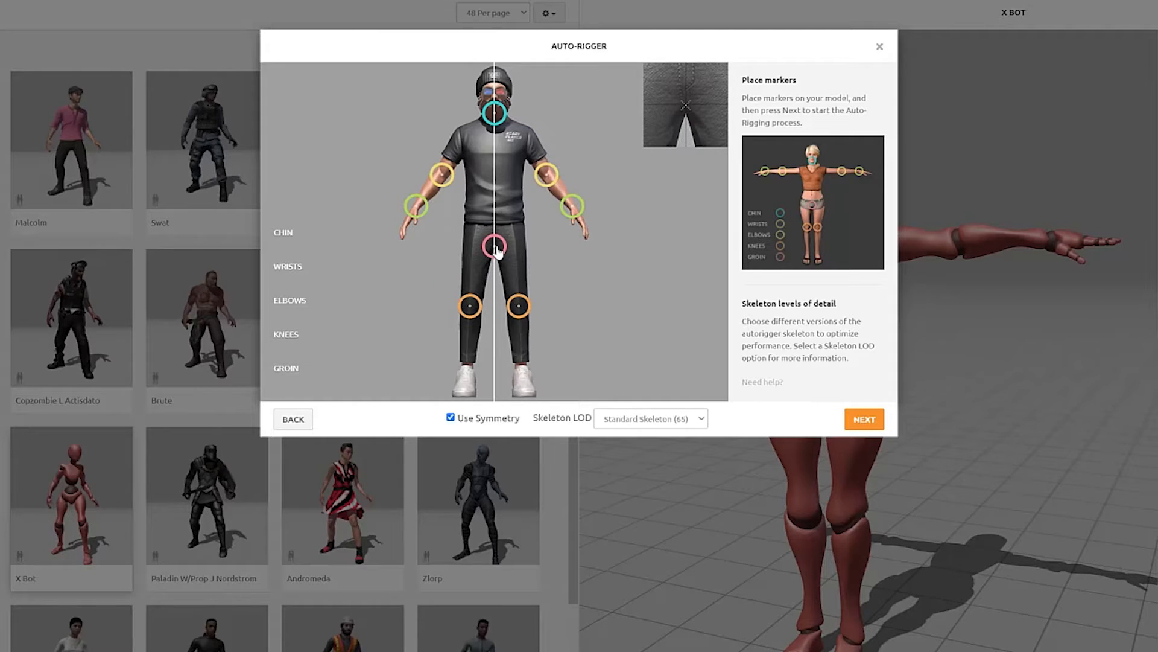
left_click_drag(497, 251, 496, 249)
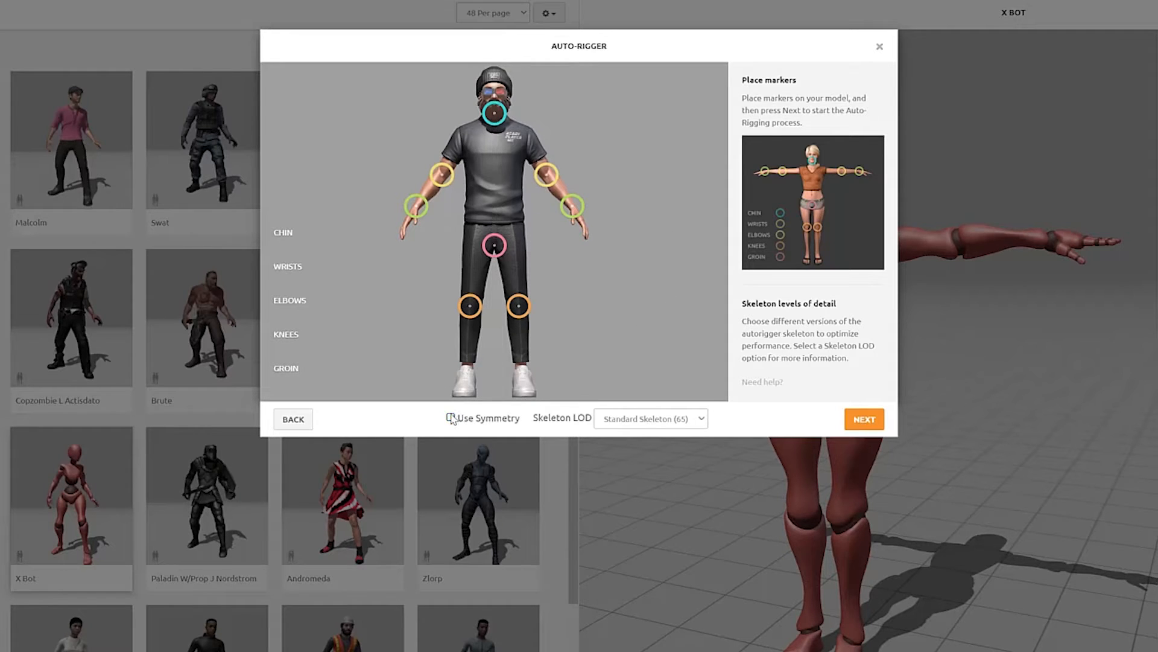
- Auto-rig the avatar with the Standard Skeleton (65) level of detail and accept the rigged character
left_click(649, 424)
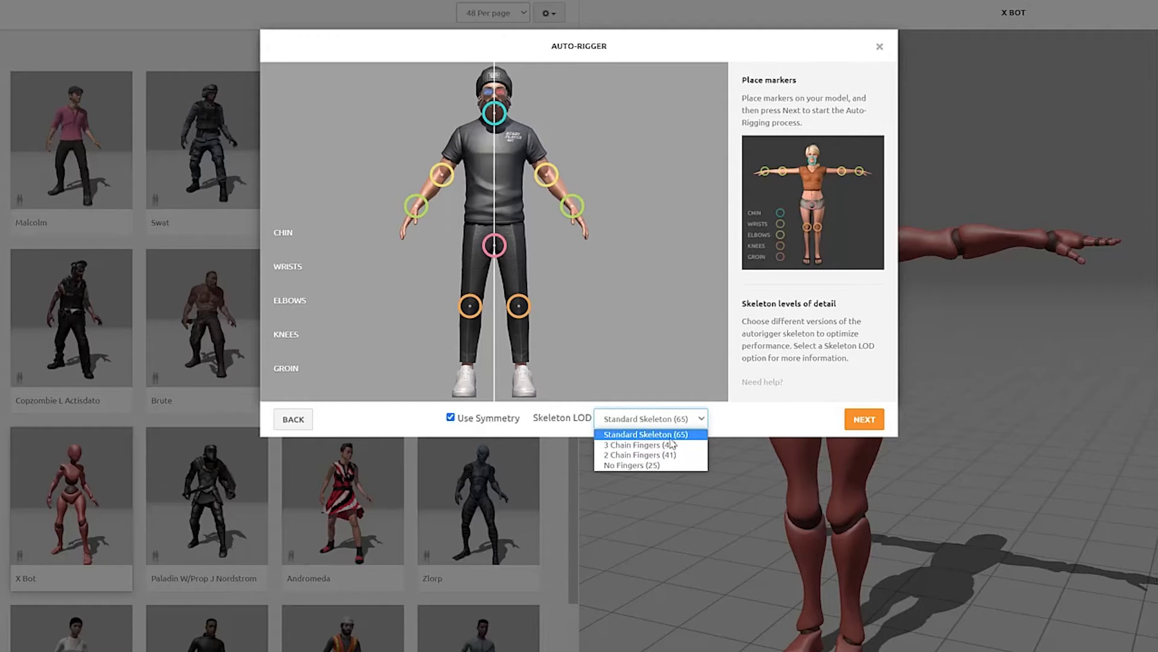
left_click(646, 435)
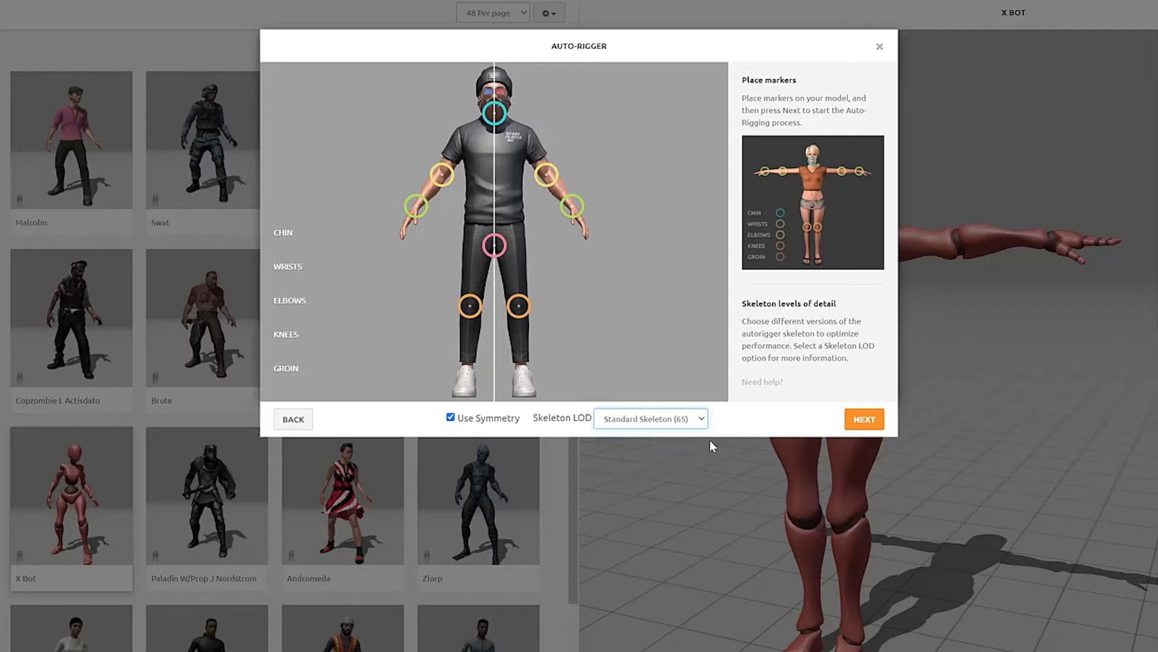
left_click(865, 420)
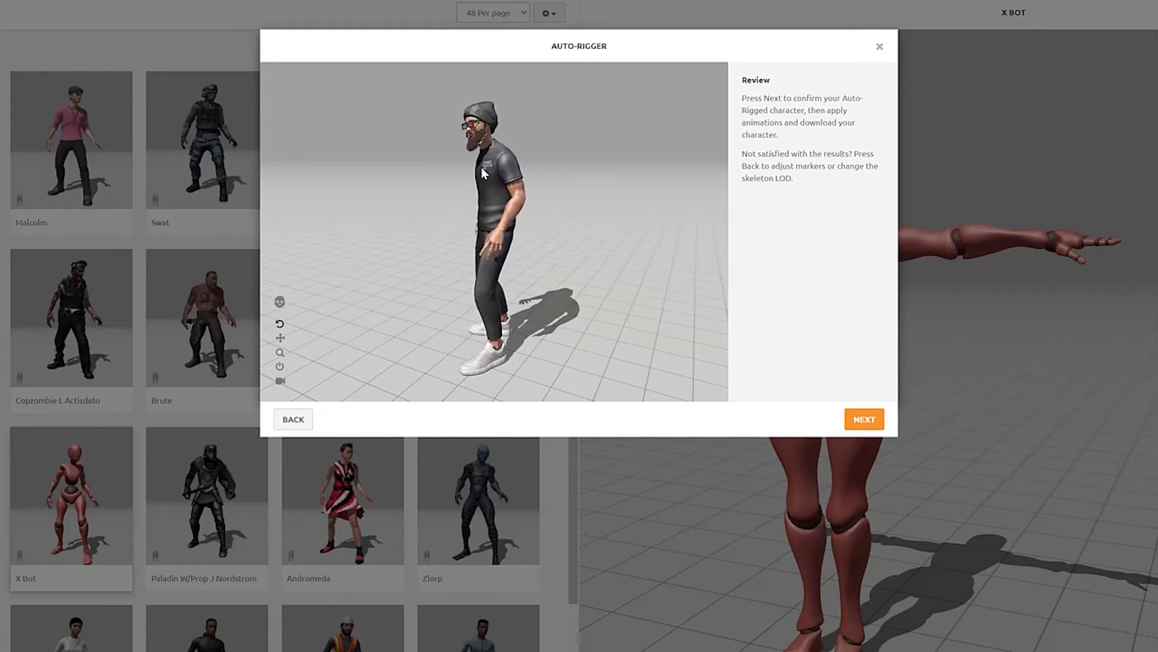
left_click(864, 420)
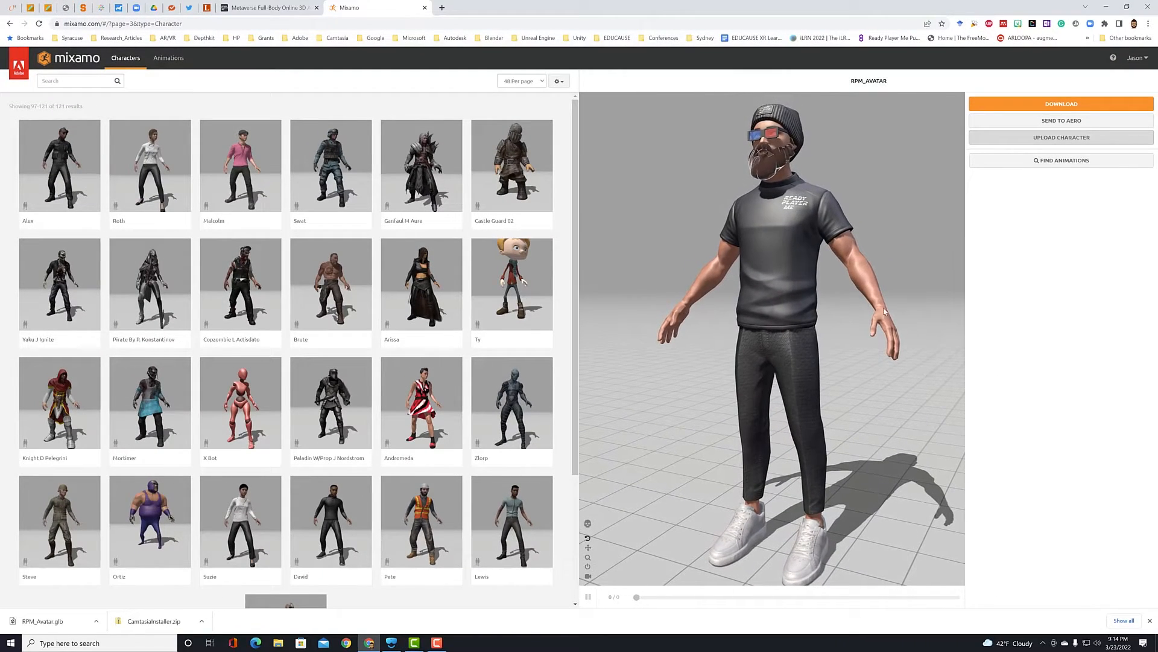
- Request a download of the rigged avatar in FBX Binary format with the T-pose
right_click_drag(794, 230, 748, 263)
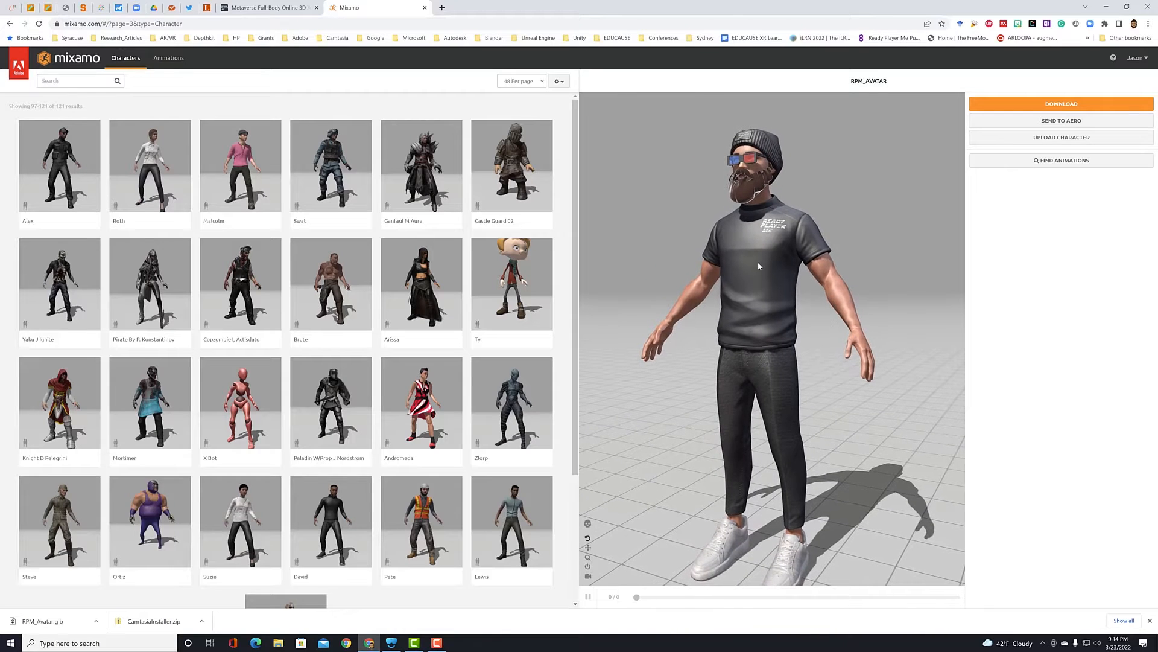
scroll(759, 266, "down", 3)
mouse_move(705, 349)
left_mouse_down()
mouse_move(757, 342)
mouse_move(712, 357)
left_mouse_up()
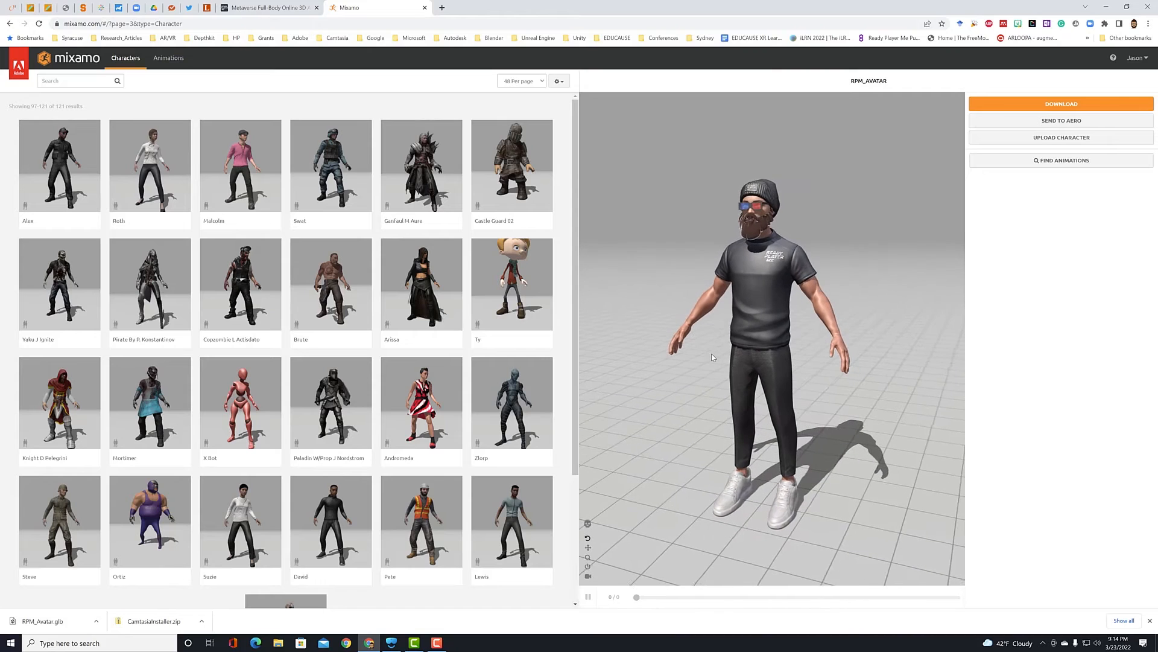
left_click(1058, 106)
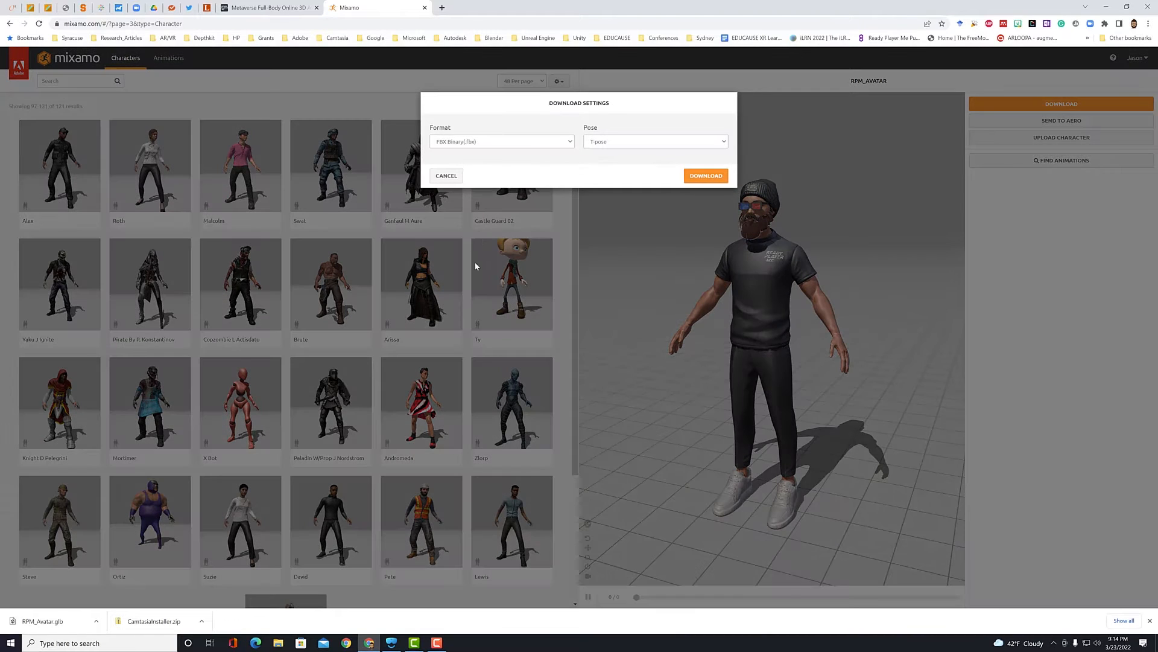
left_click(498, 143)
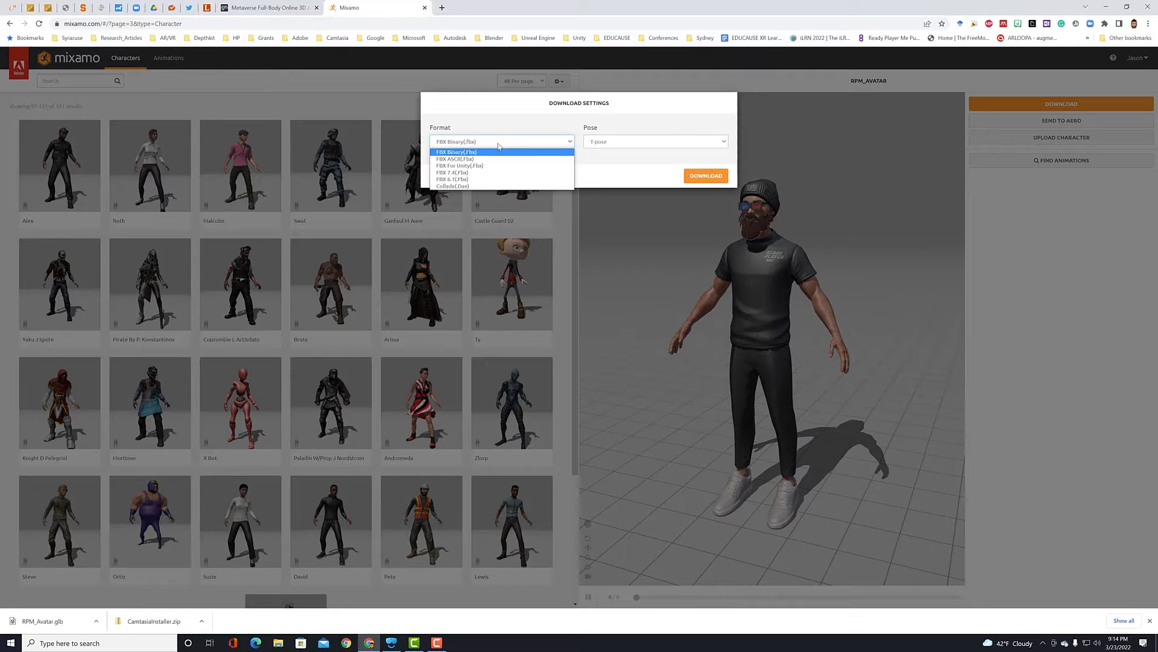
left_click(468, 152)
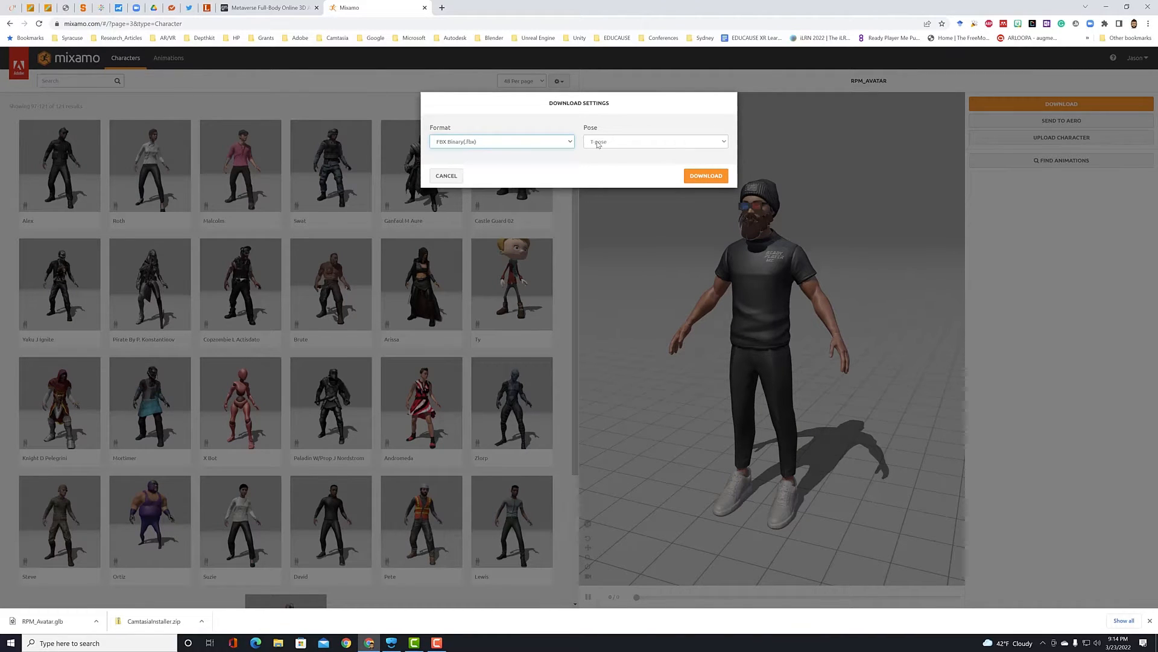
left_click(706, 177)
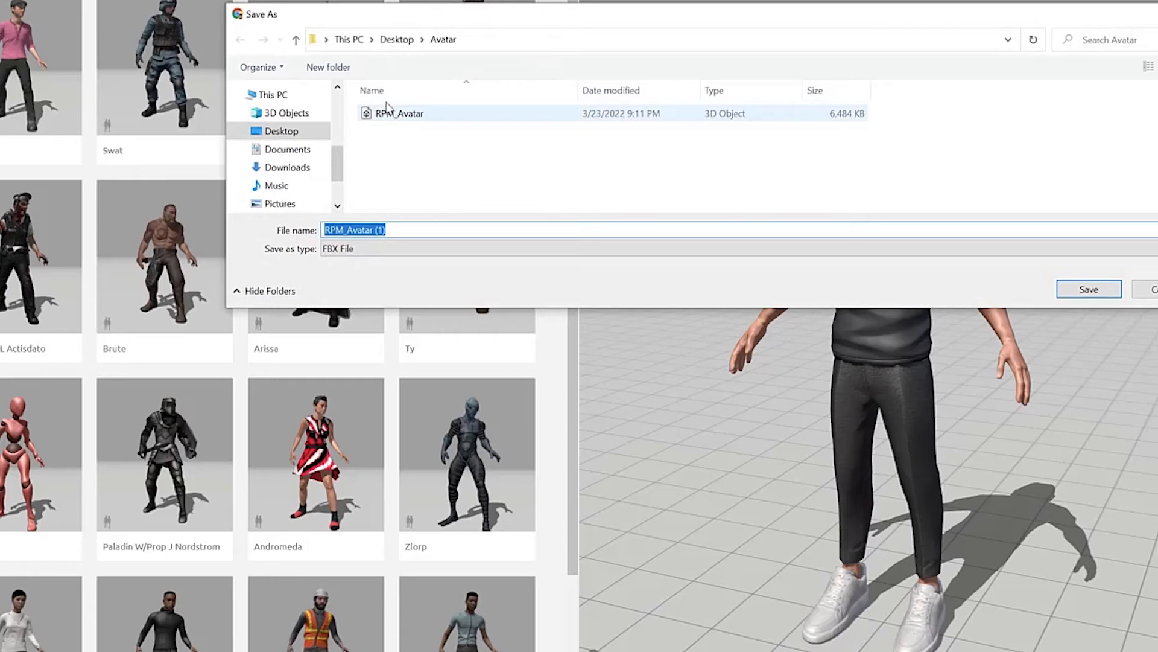
- Save the downloaded FBX file as Mixamo_Avatar in the Desktop's Avatar folder
left_click(397, 39)
left_click(396, 116)
double_click(397, 116)
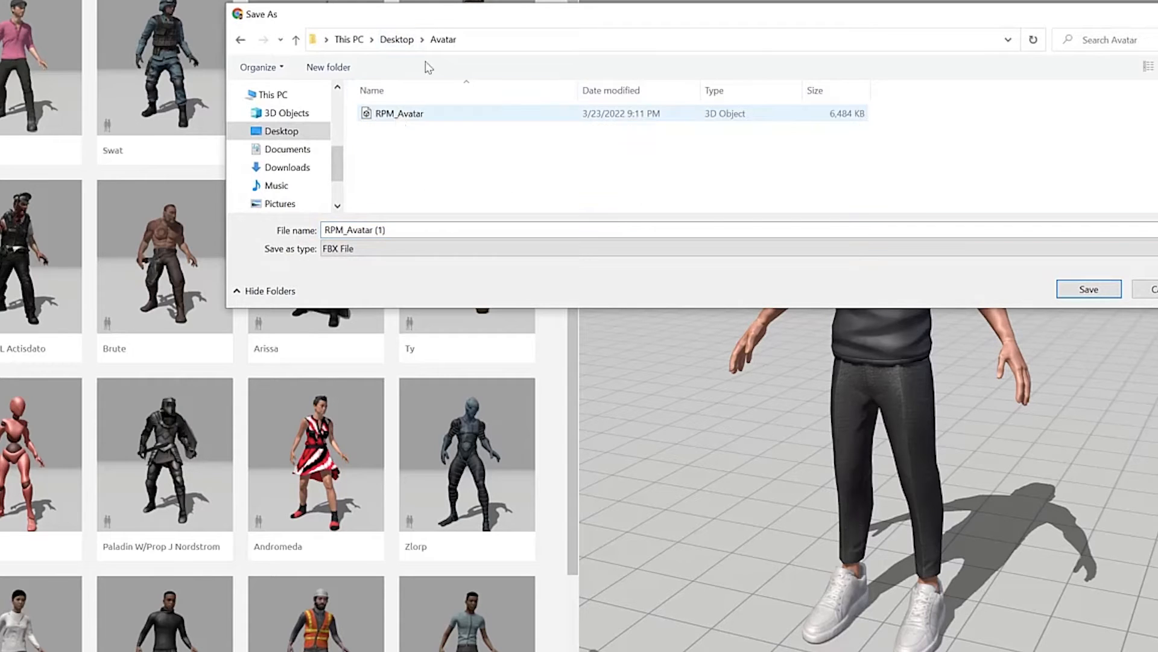
left_click(399, 230)
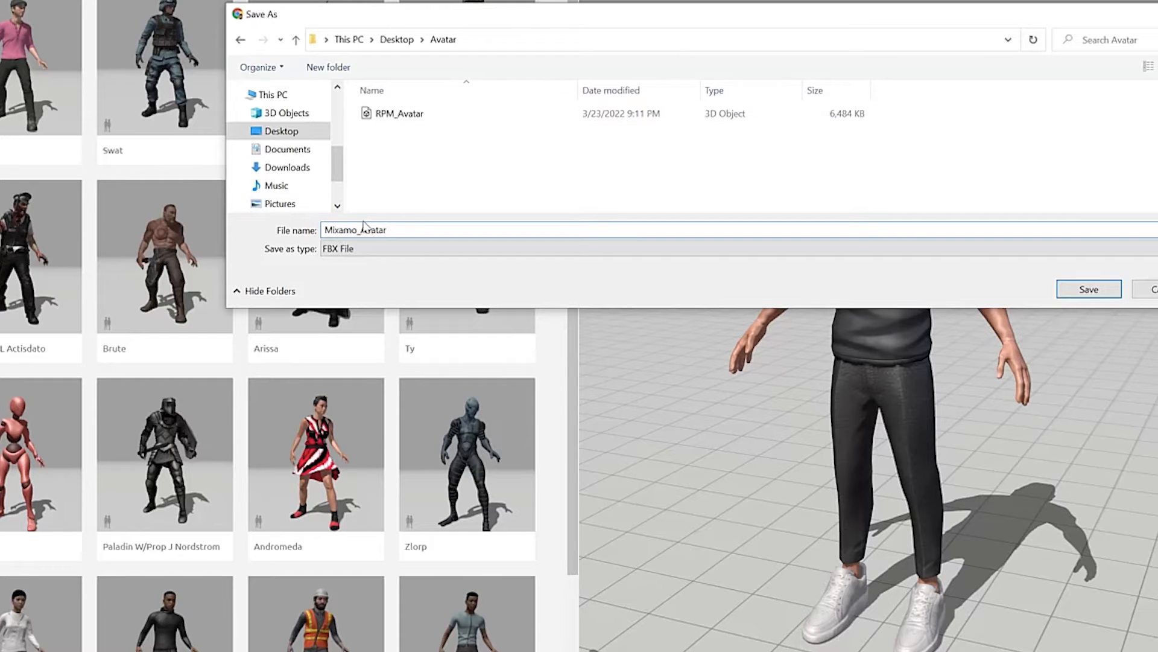
left_click(1089, 290)
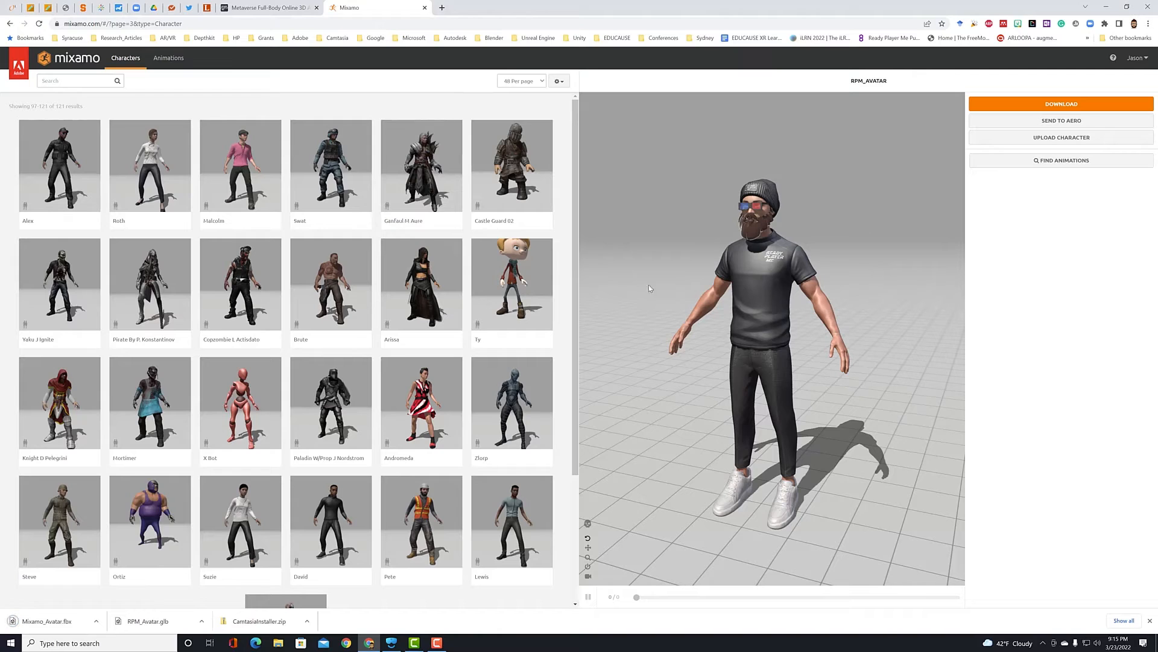
- Show the rigged avatar's skeleton in the character preview
left_click(588, 524)
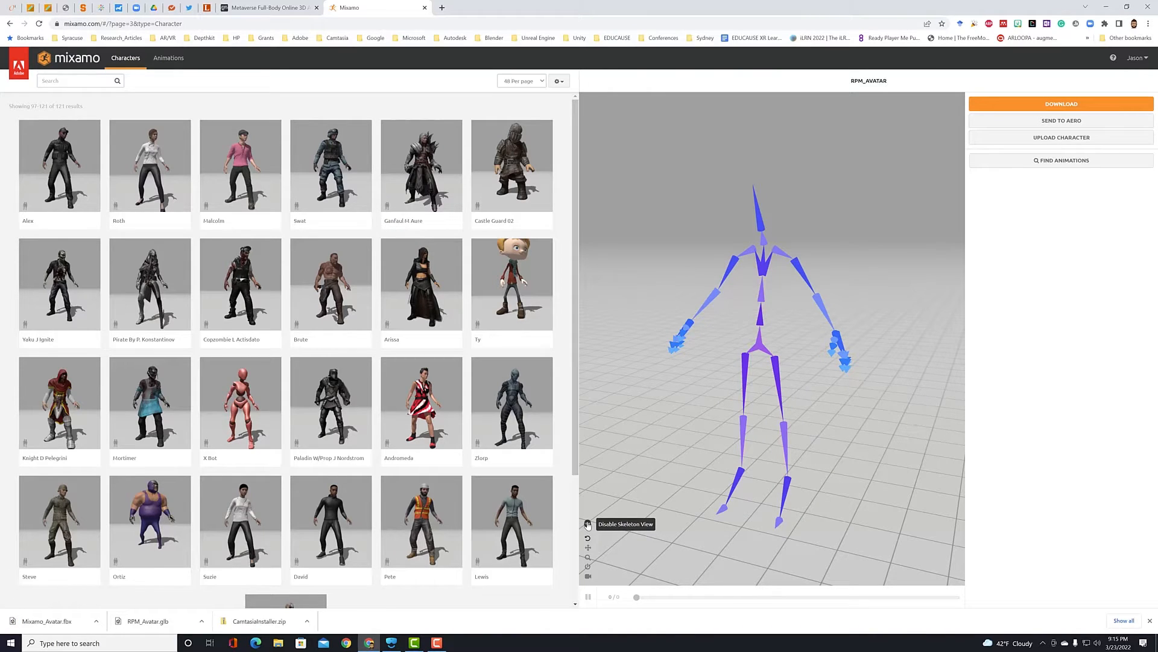
- Hide the skeleton in the character preview and search the animation library for Idle
left_click(588, 525)
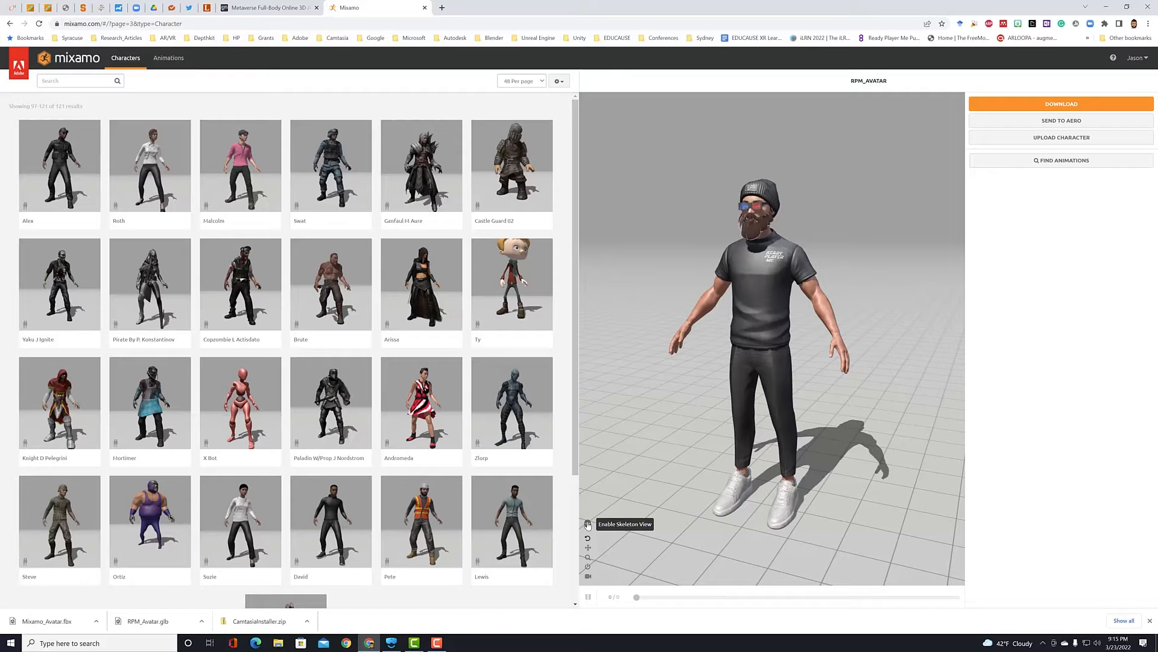
left_click(65, 83)
type("Idle")
key("Return")
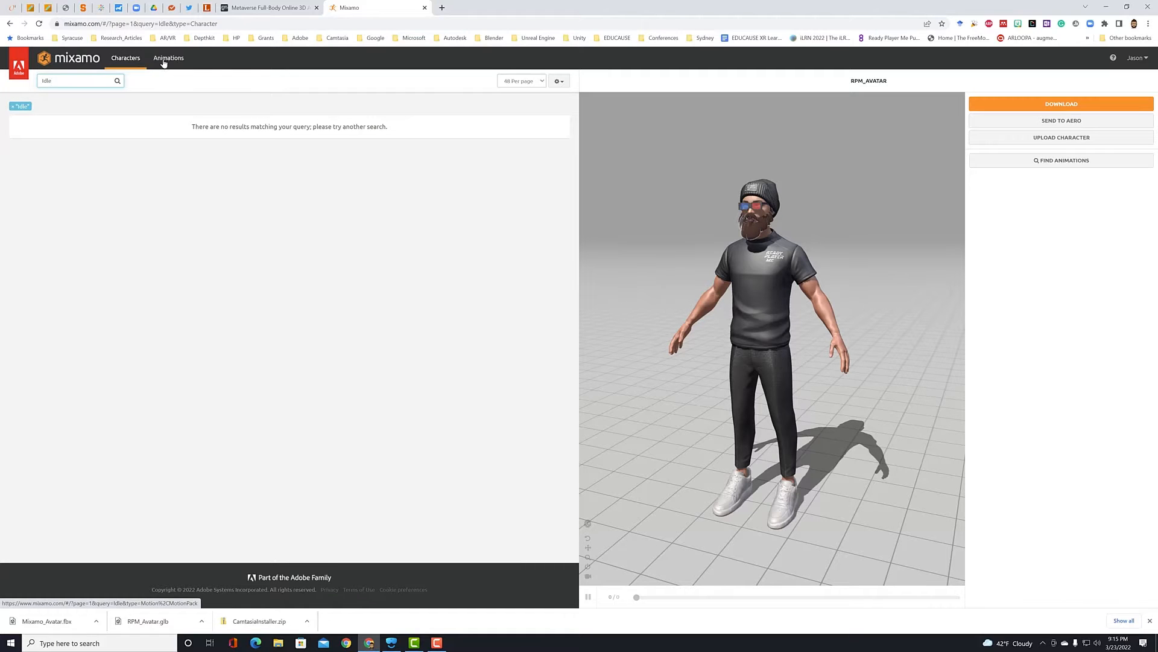
left_click(175, 59)
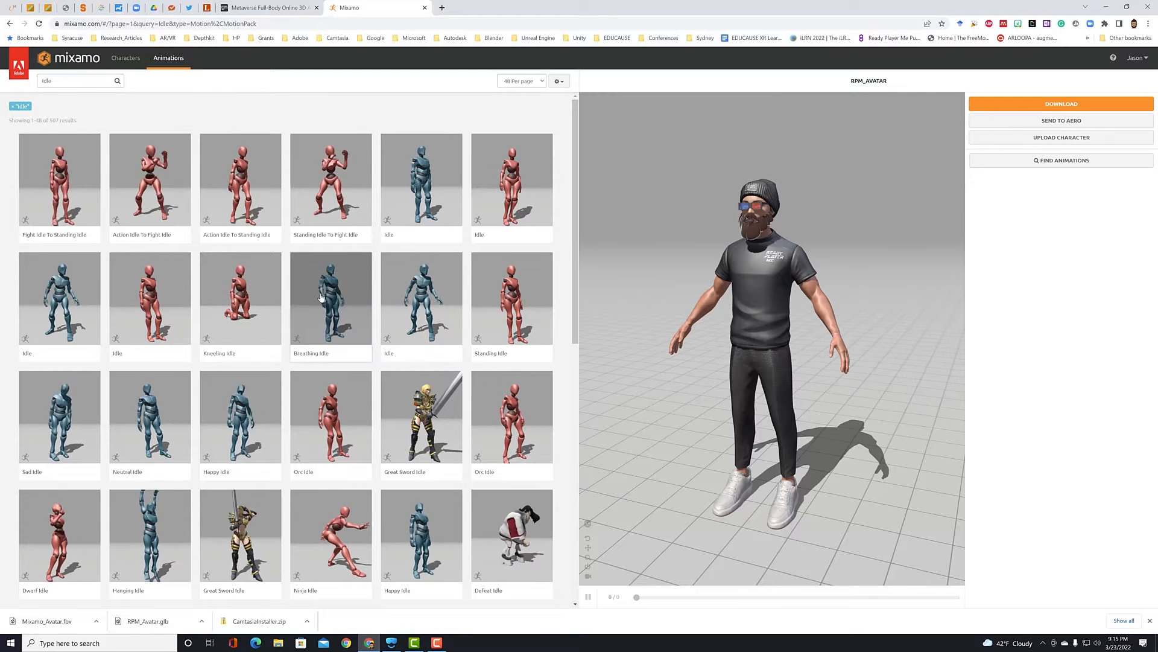
- Apply the first Idle animation in the second row of results to the avatar and set its Character Arm-Space to 52
scroll(241, 378, "down", 1)
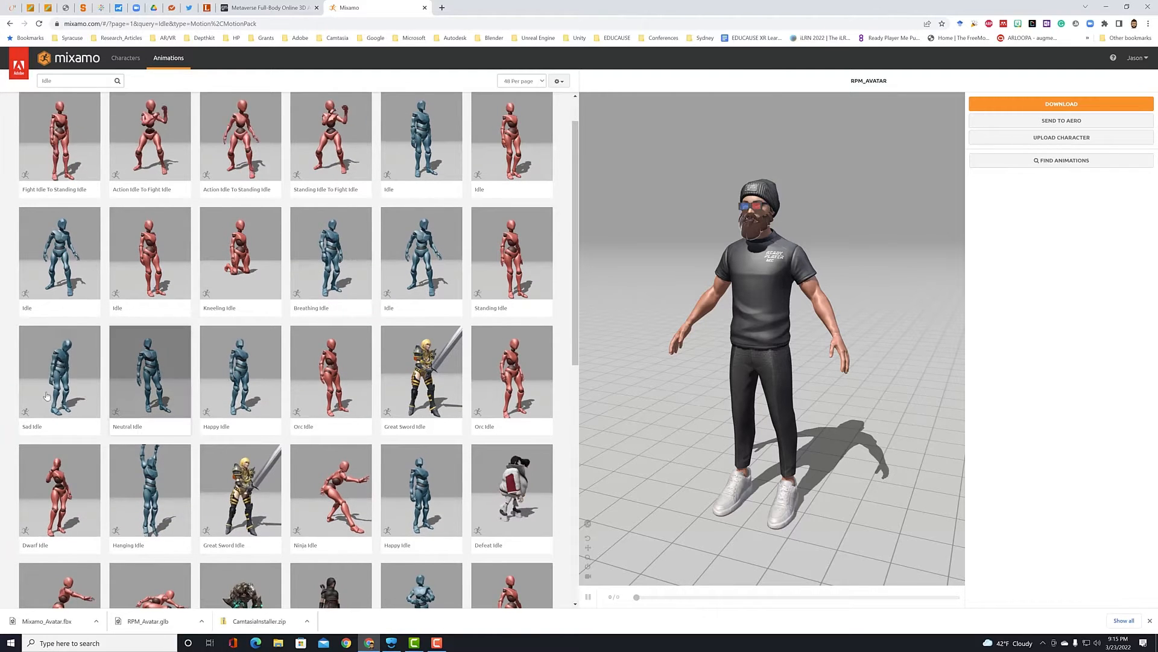
scroll(302, 398, "down", 3)
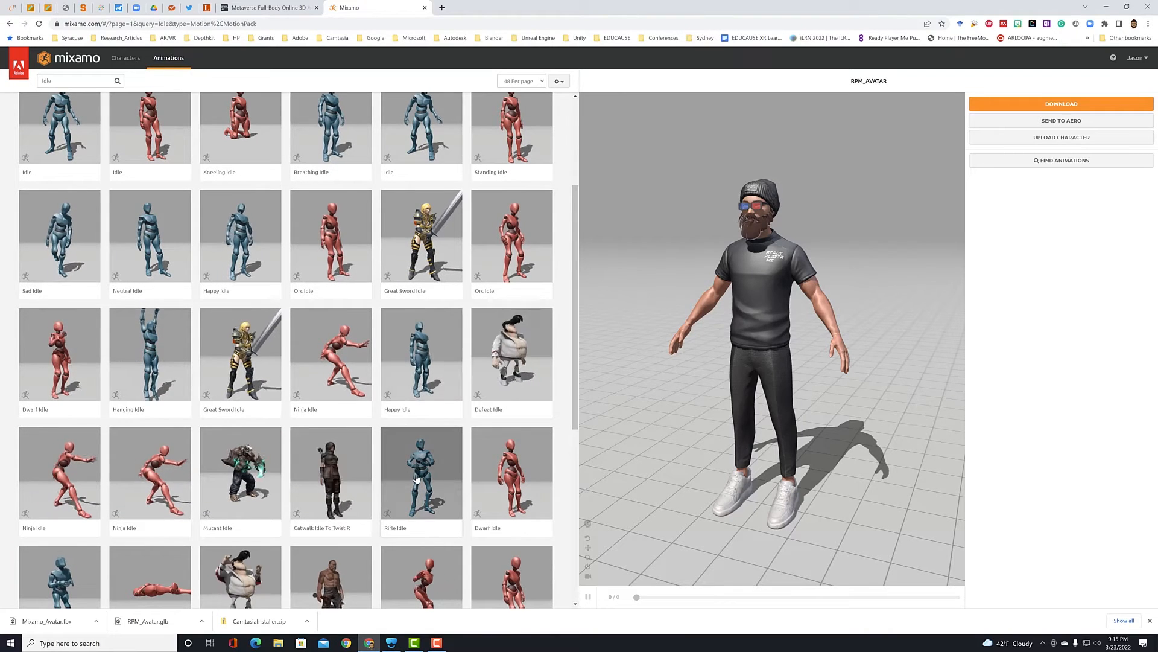
scroll(416, 478, "down", 3)
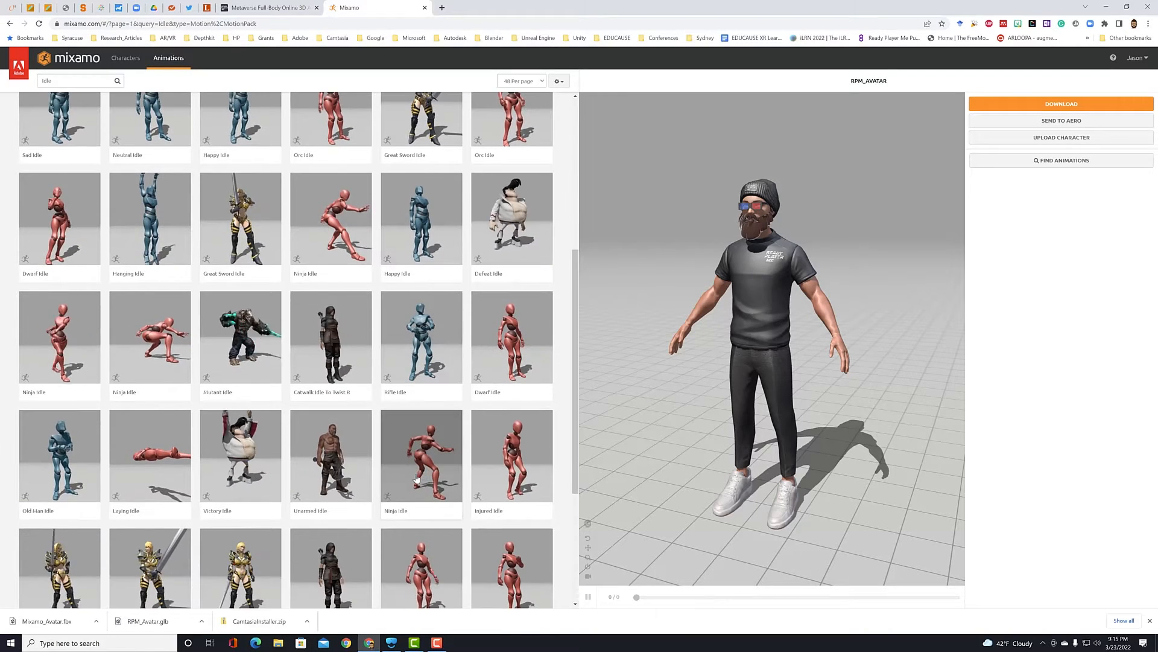
scroll(416, 478, "down", 3)
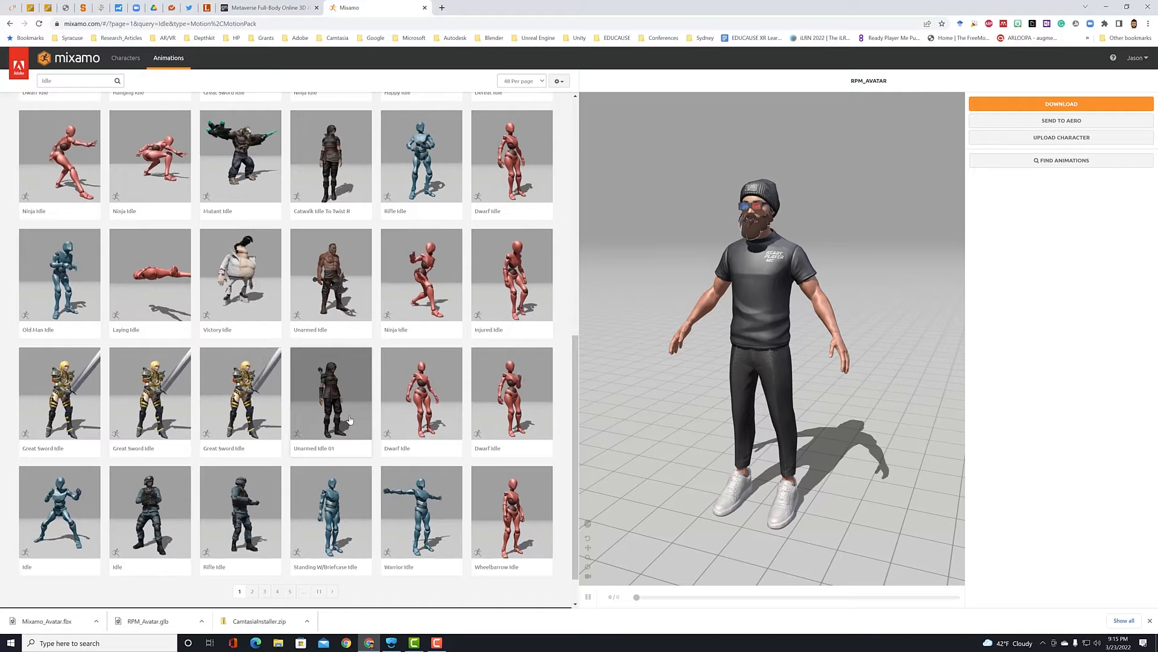
scroll(350, 419, "up", 7)
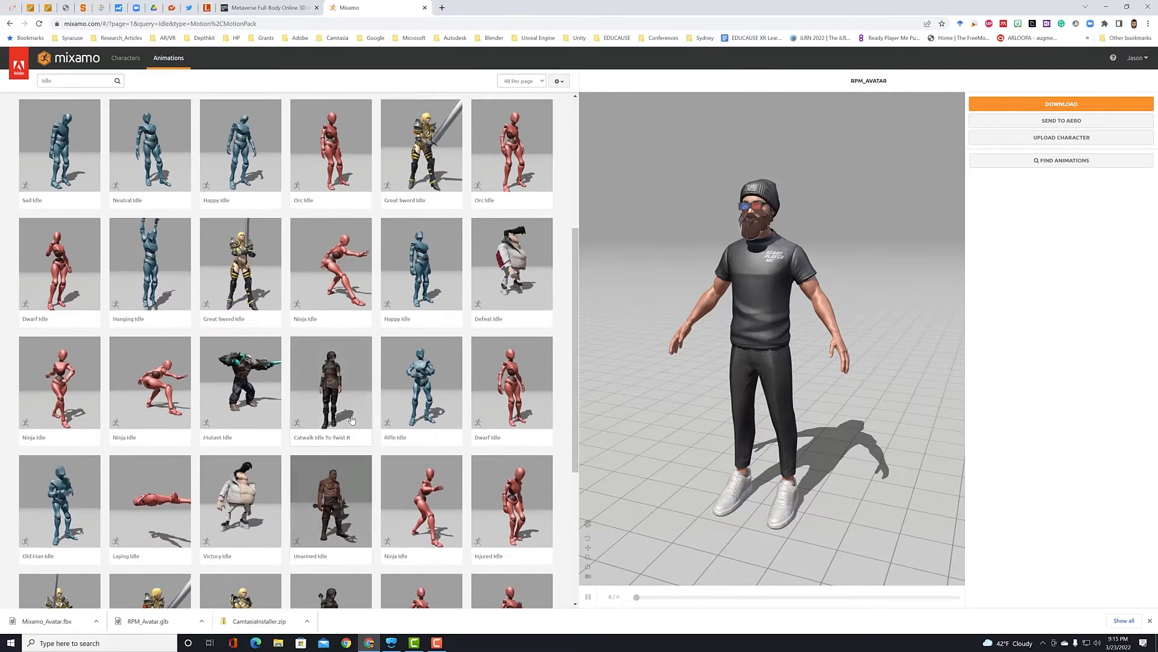
scroll(353, 420, "up", 1)
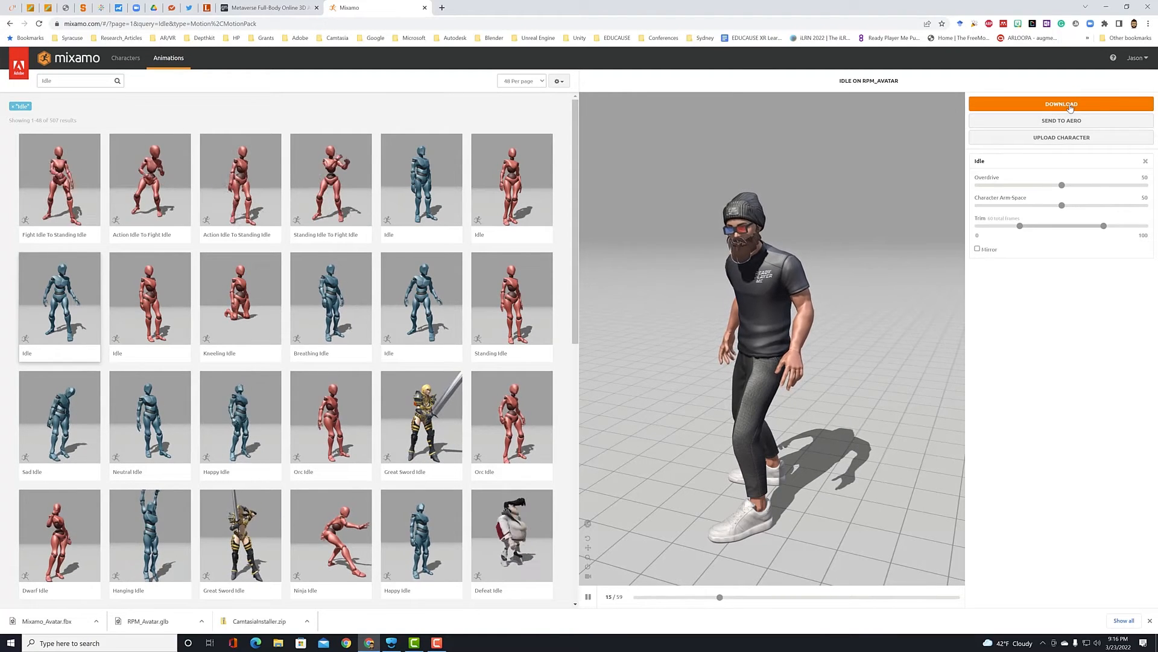
left_click(1086, 207)
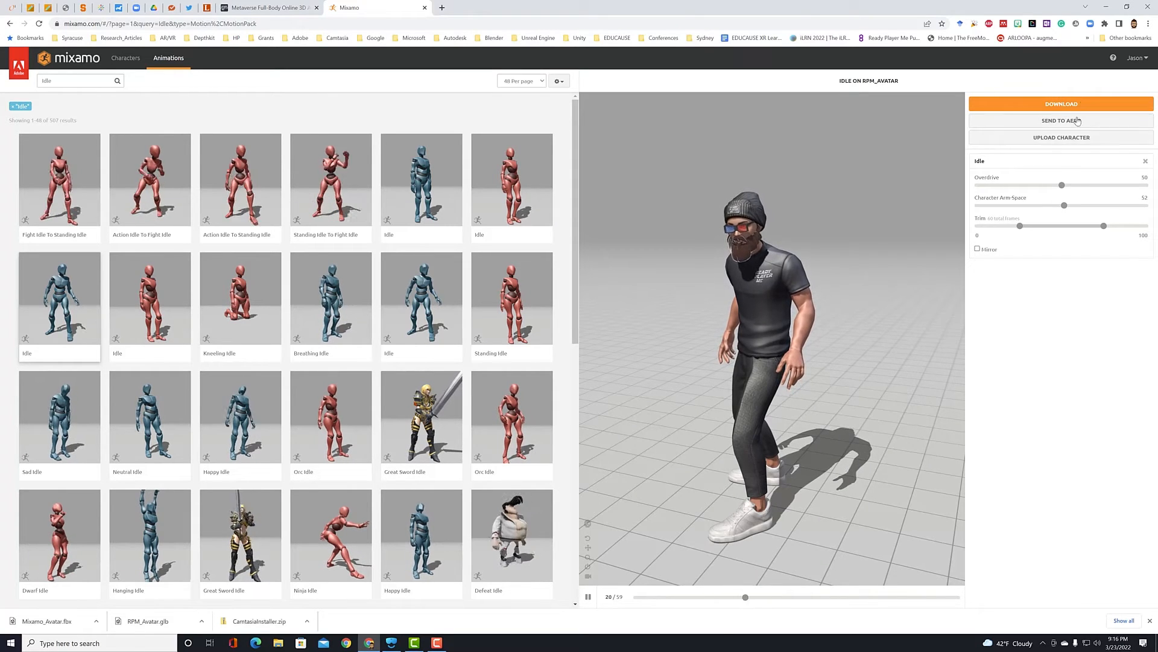
- Download the idle animation as FBX Binary with skin at 30 frames per second, saved as Idle in the Desktop's Avatar folder
left_click(1061, 104)
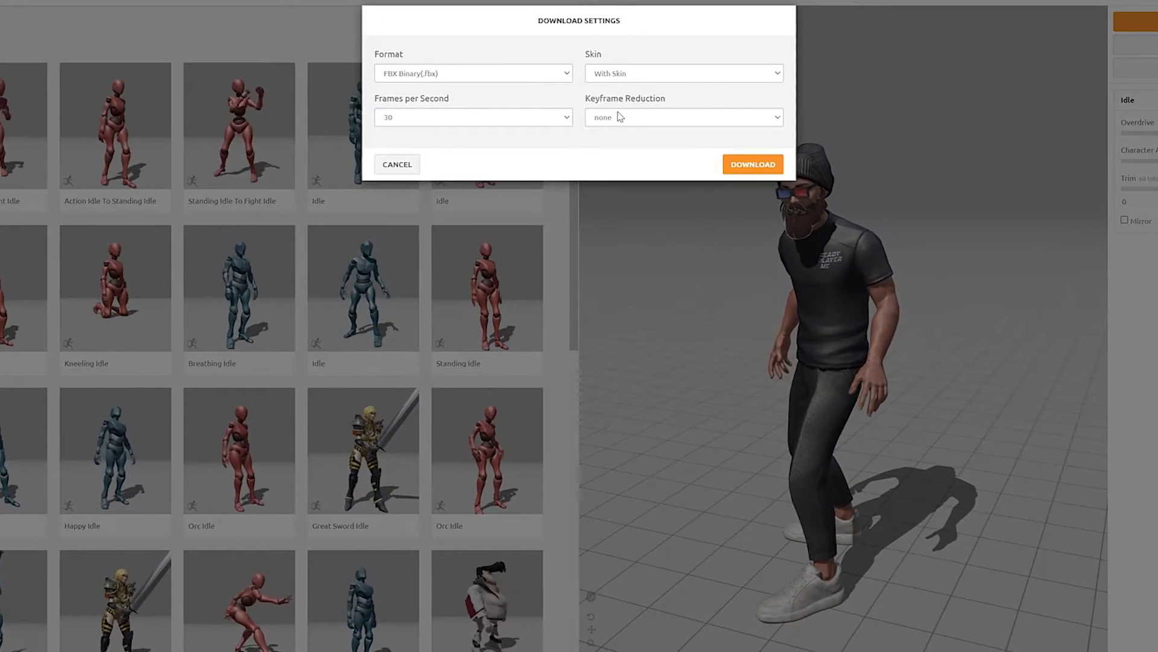
left_click(753, 164)
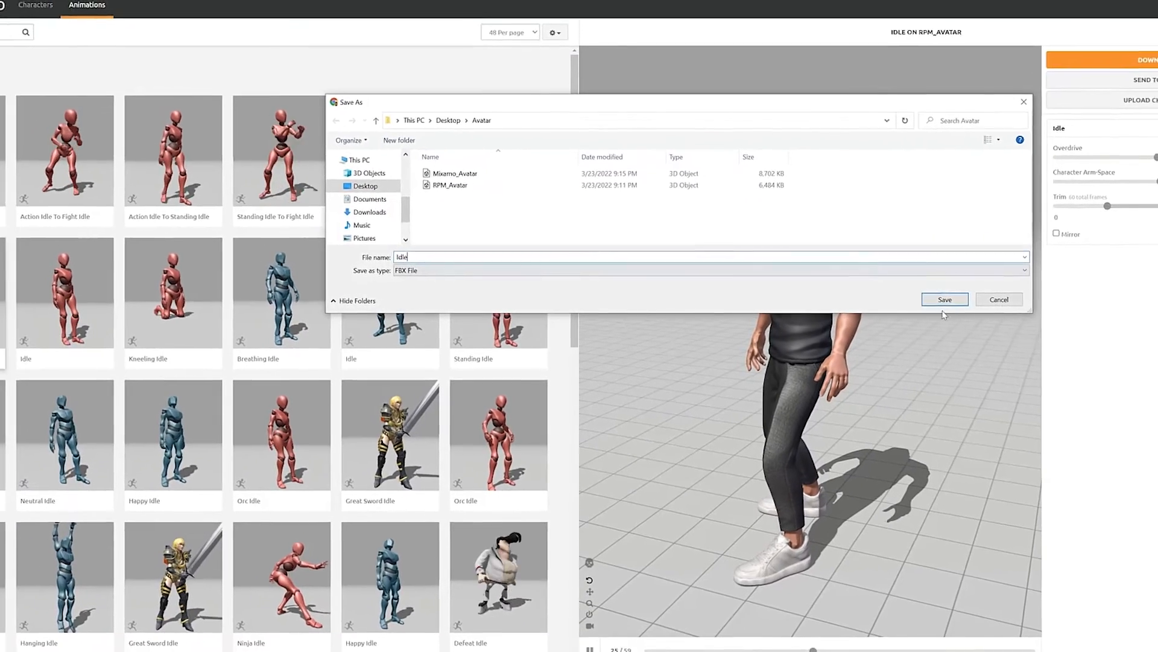
left_click(959, 298)
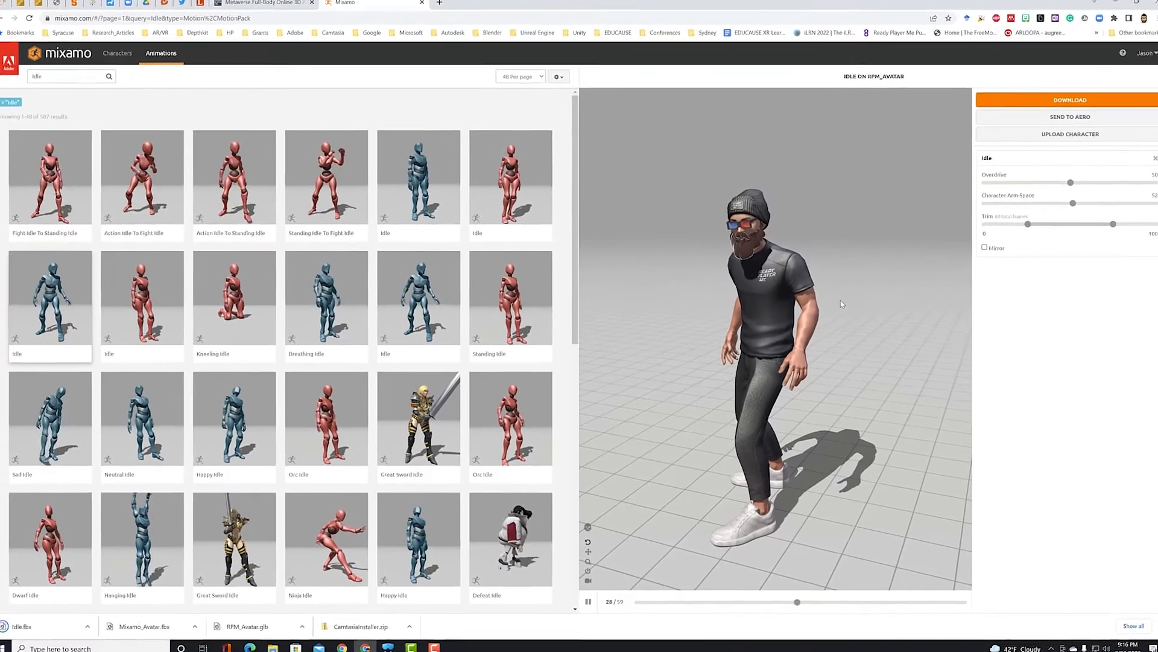
- Search the animations for Walk and apply the fourth Walking animation in the second row of results to the avatar
double_click(65, 80)
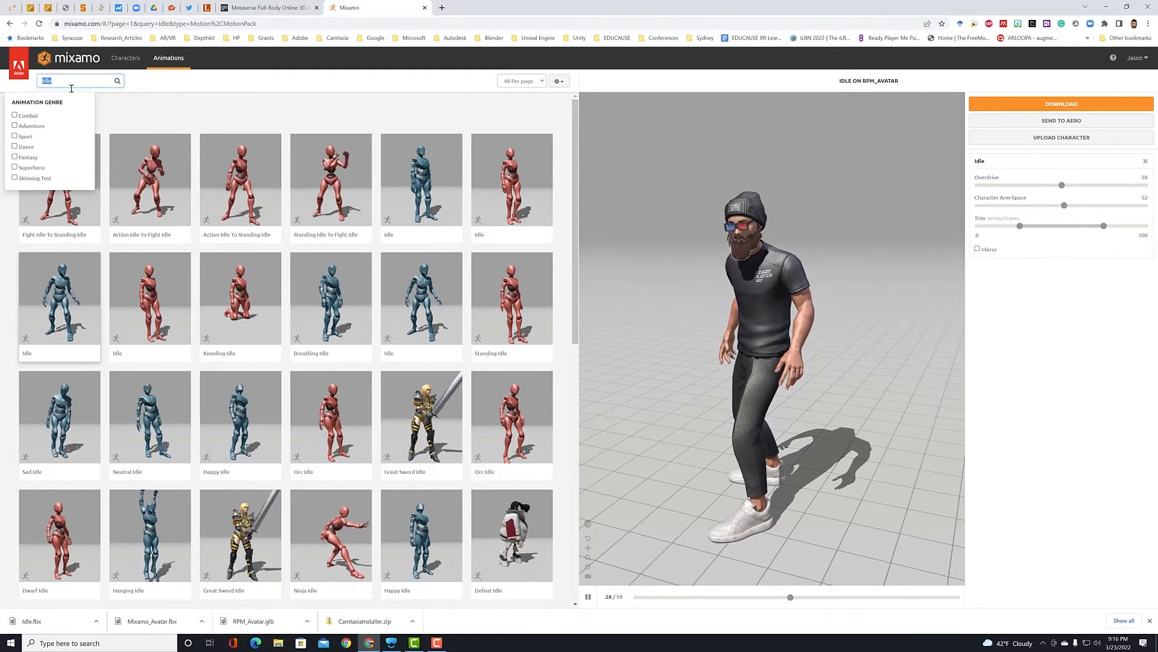
type("Walk")
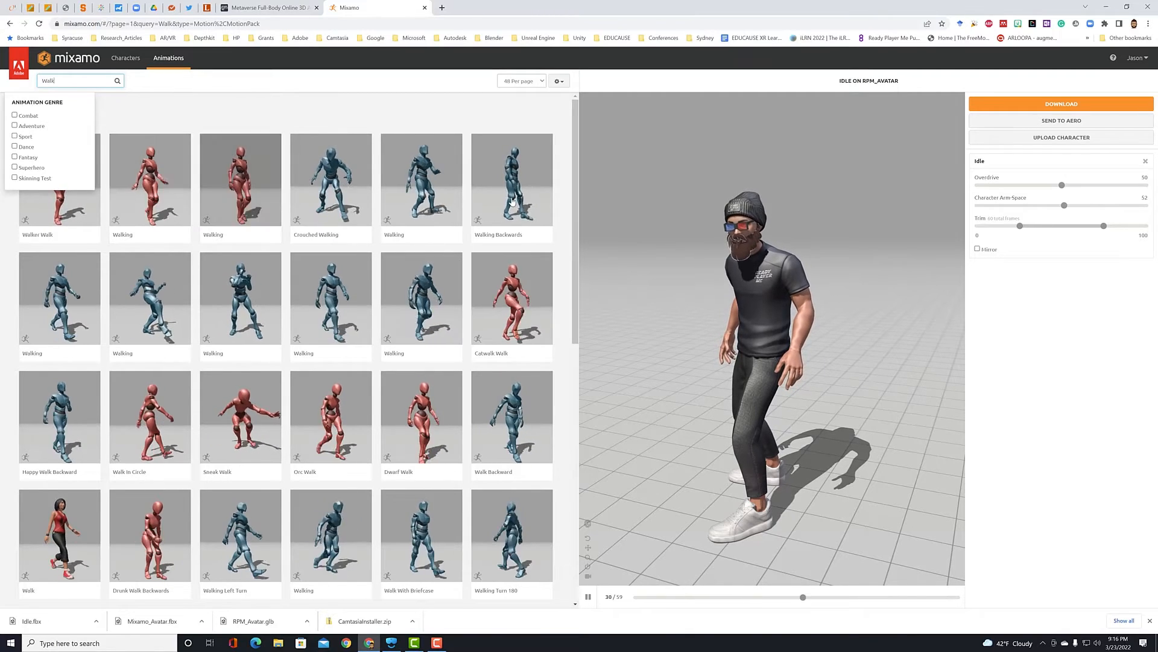
left_click(341, 296)
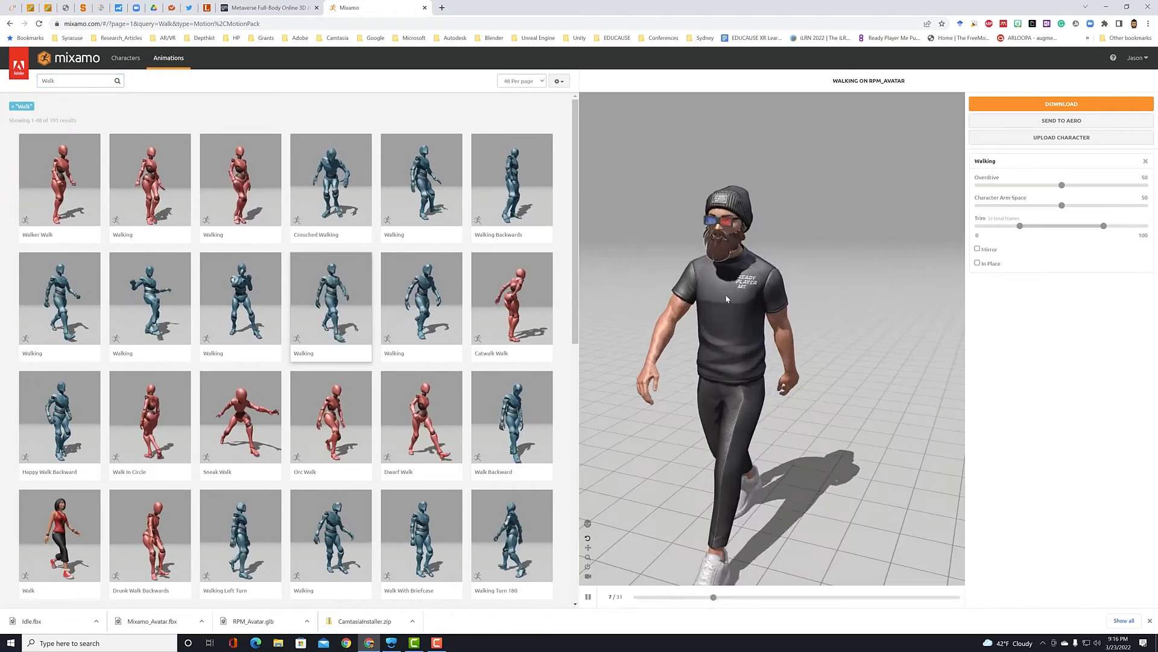
- Make the walking animation play In Place and set its Overdrive to 44
left_click(976, 264)
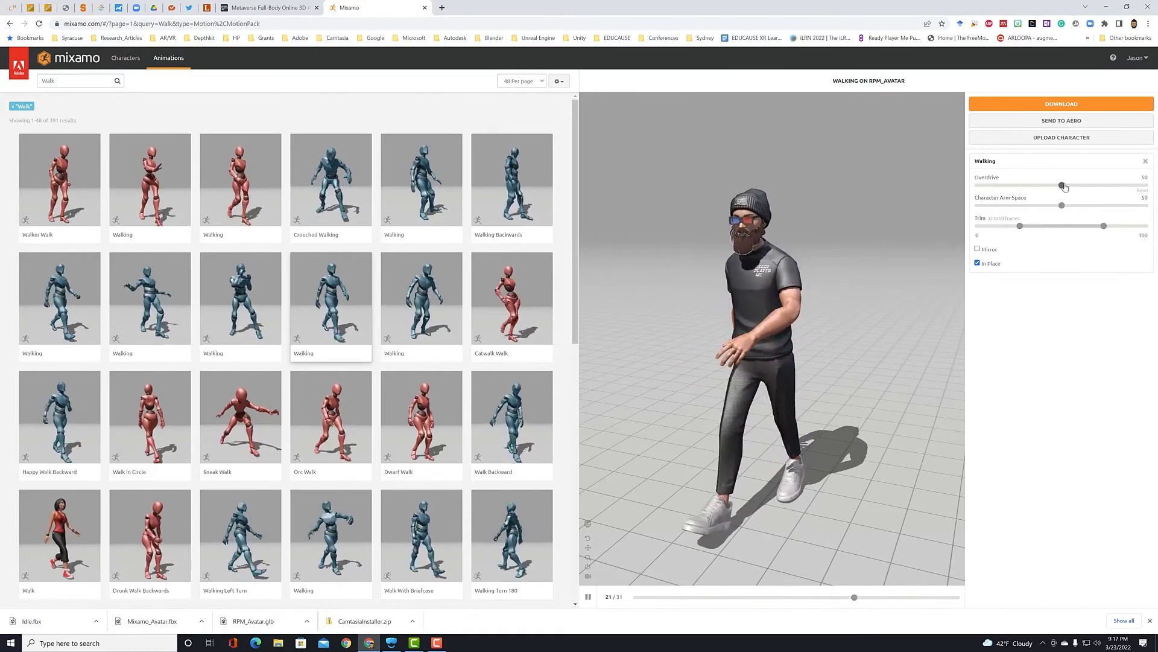
left_click_drag(1063, 186, 1067, 186)
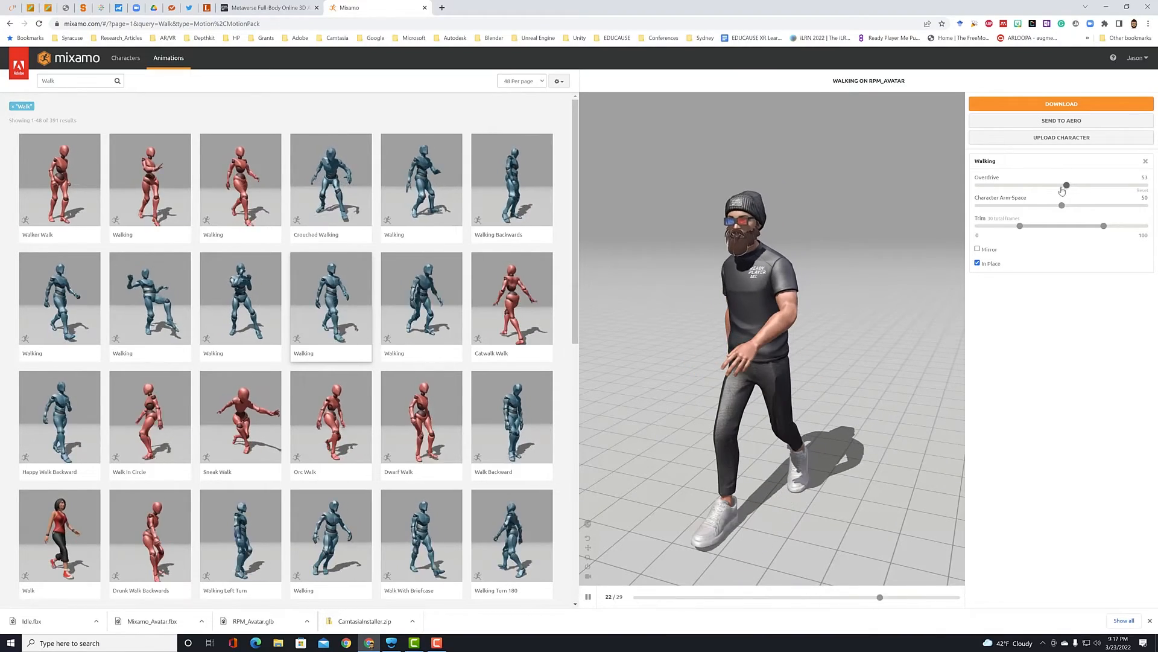
left_click_drag(1063, 185, 1052, 186)
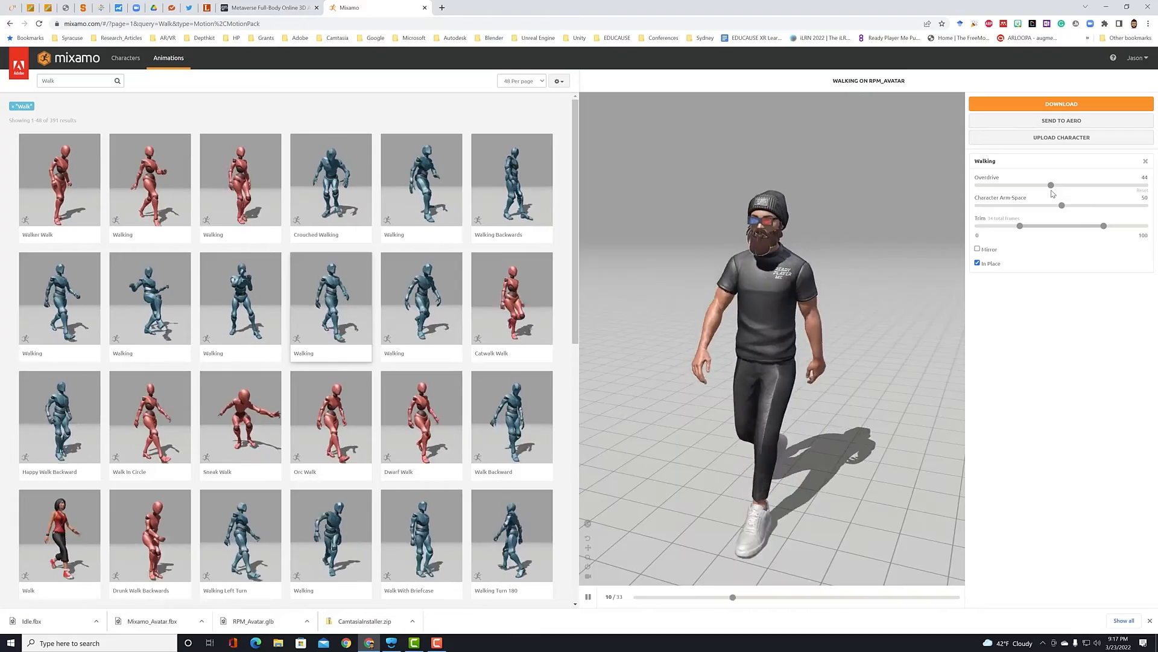
- Download the walking animation as FBX Binary with skin at 30 frames per second, saved as Walking_Stationary in the Avatar folder
left_click(1054, 106)
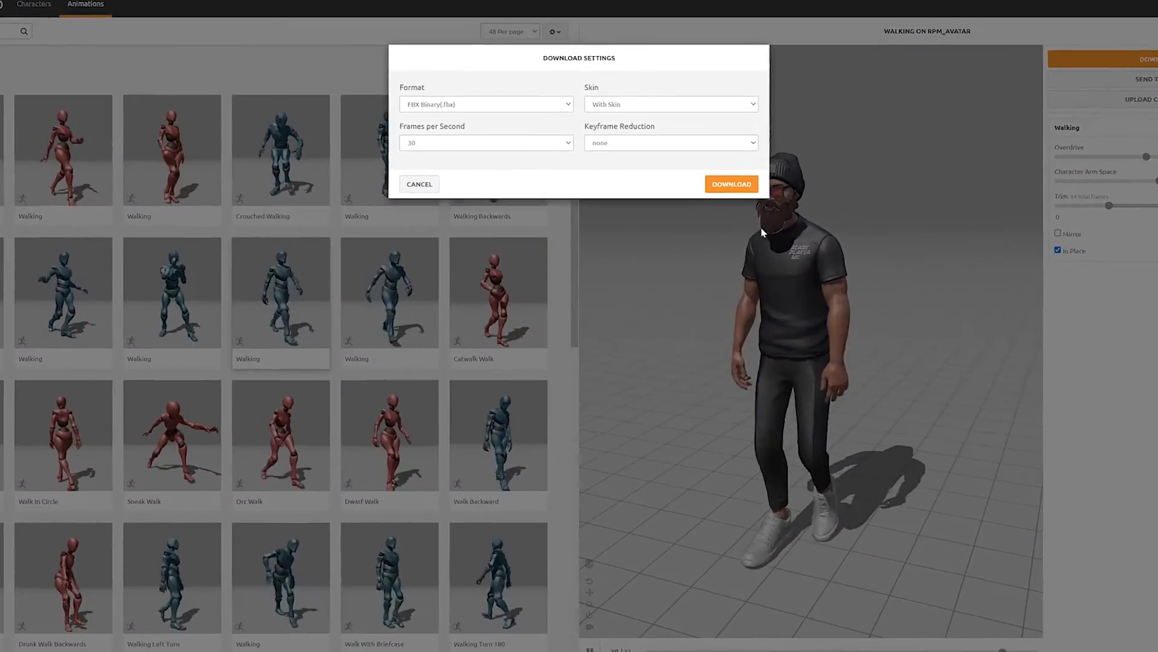
left_click(746, 184)
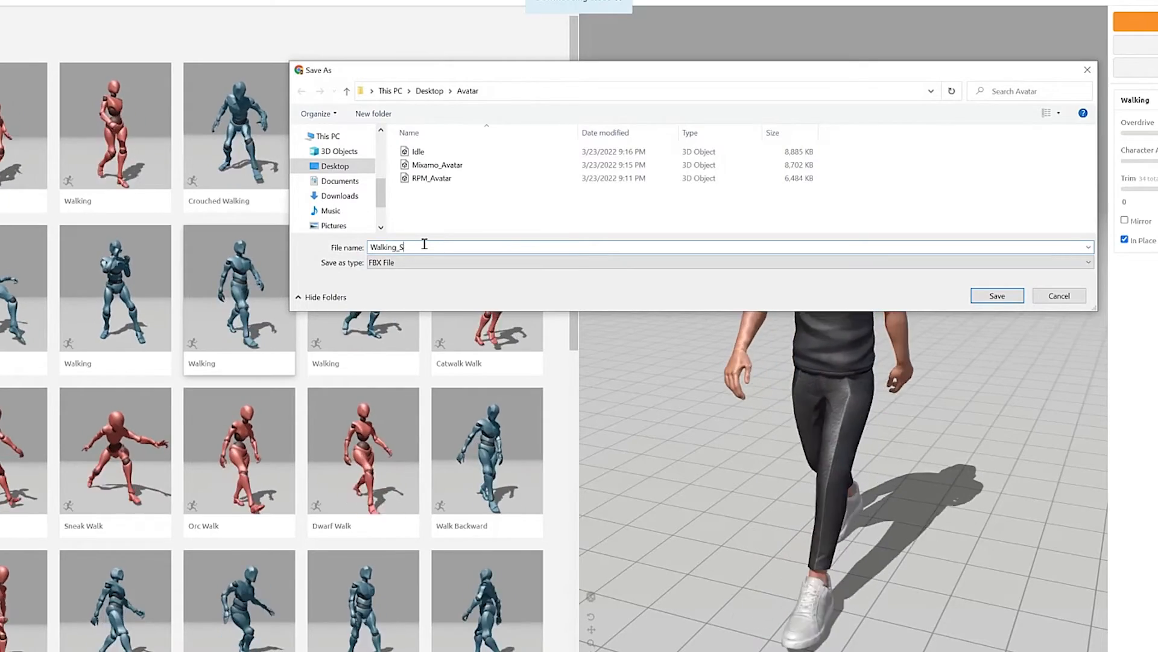
type("_Station")
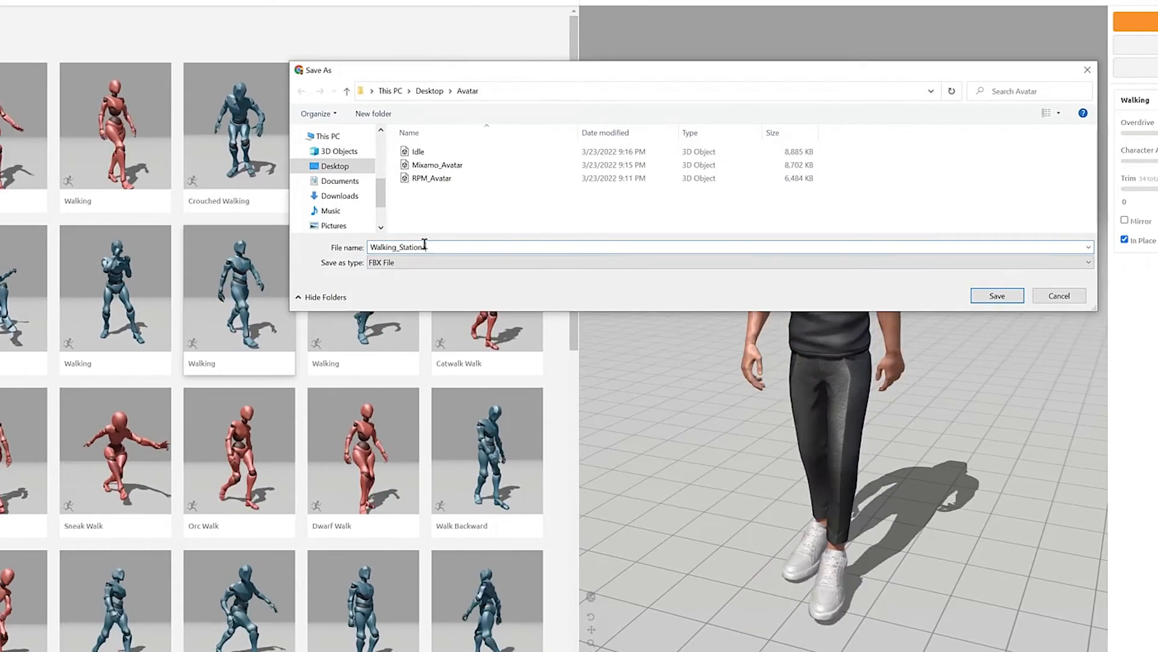
type("ary")
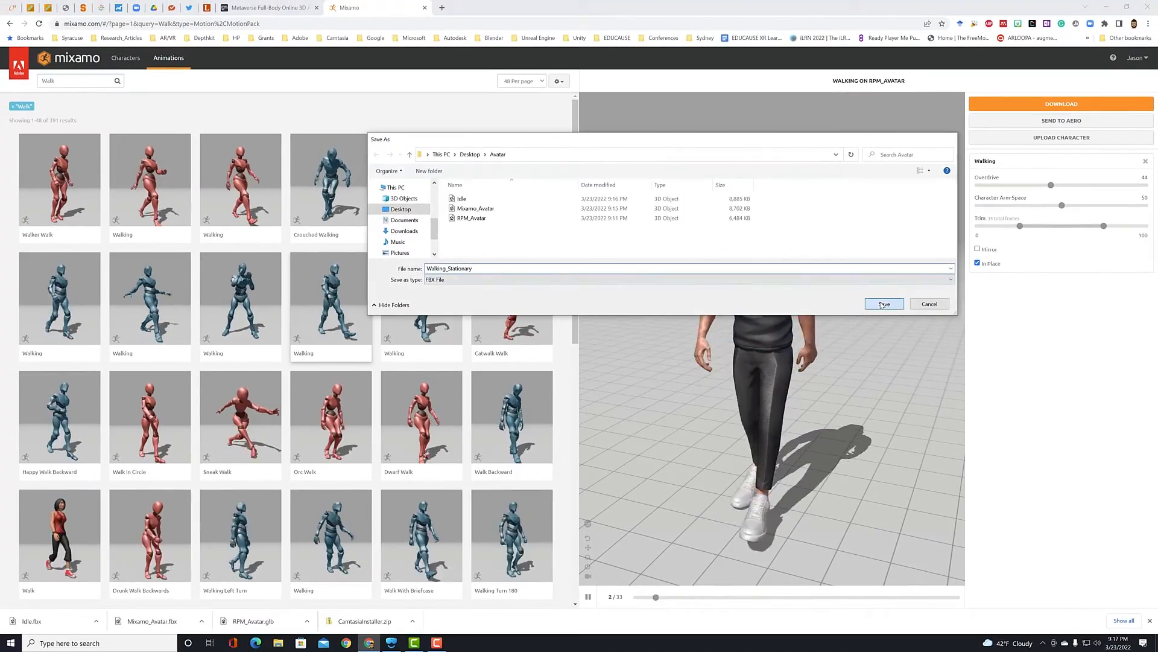
left_click(883, 305)
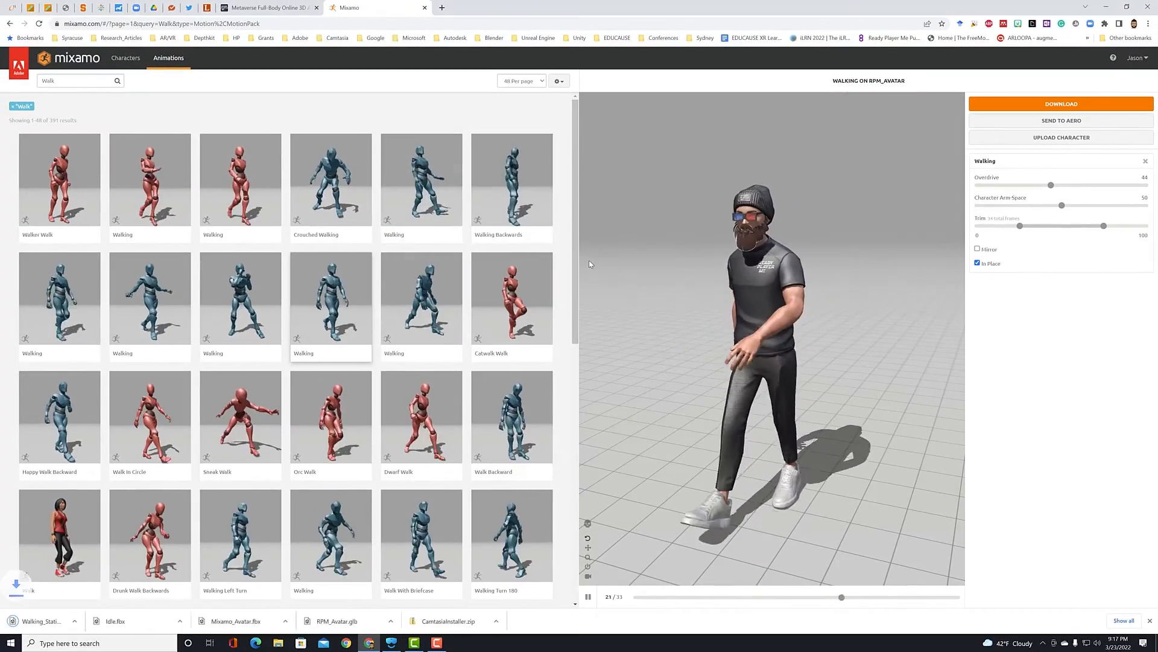
- Search the animations for Run and apply the blue-figure Running animation in the second row of results to the avatar
double_click(79, 82)
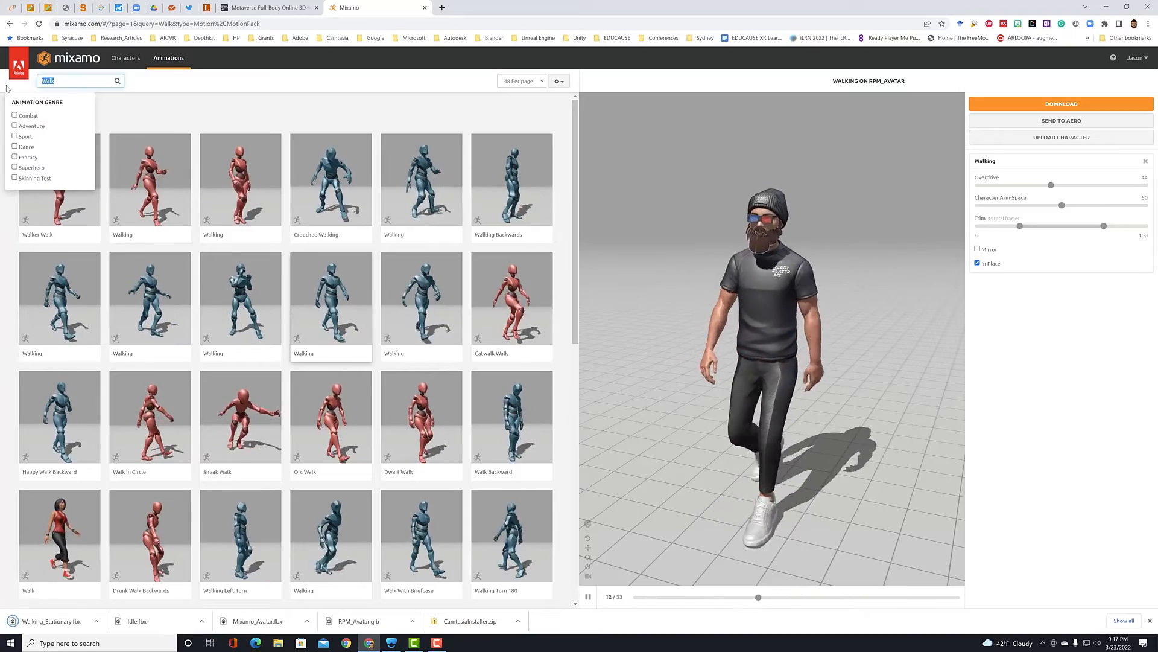
type("Run")
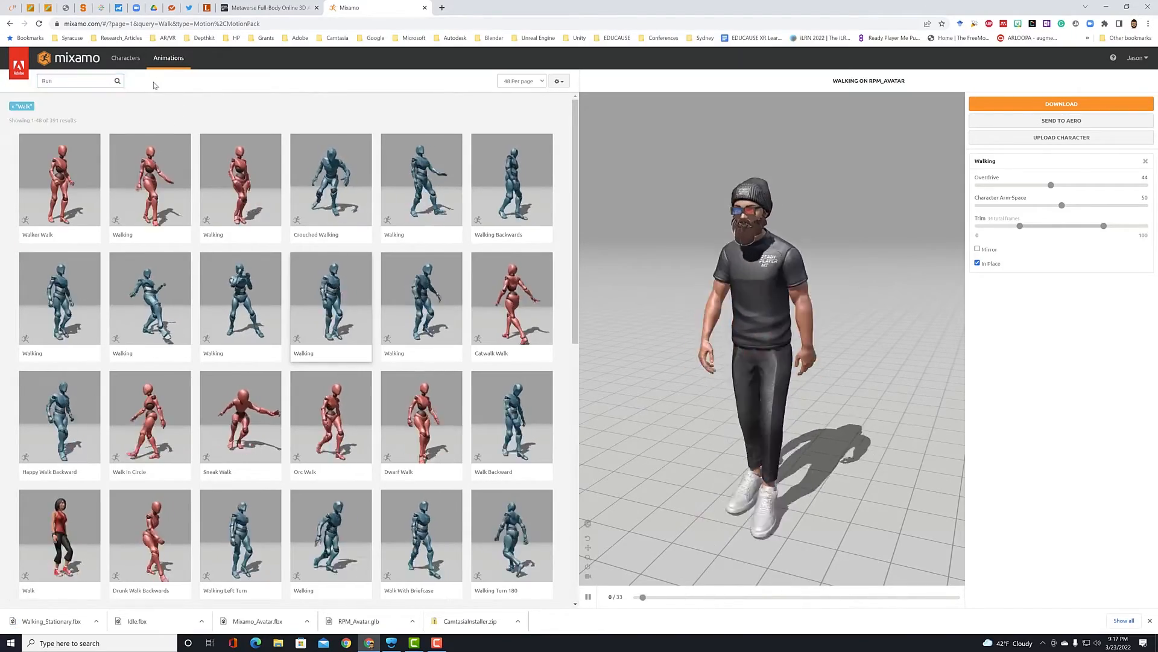
key("Return")
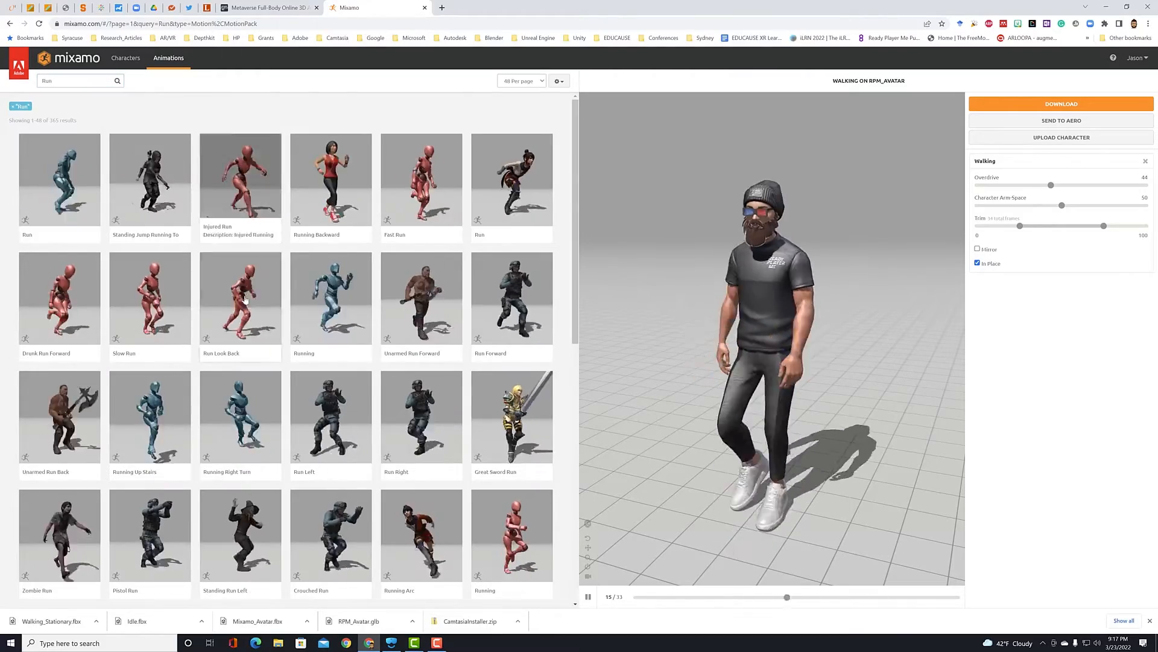
scroll(183, 280, "down", 2)
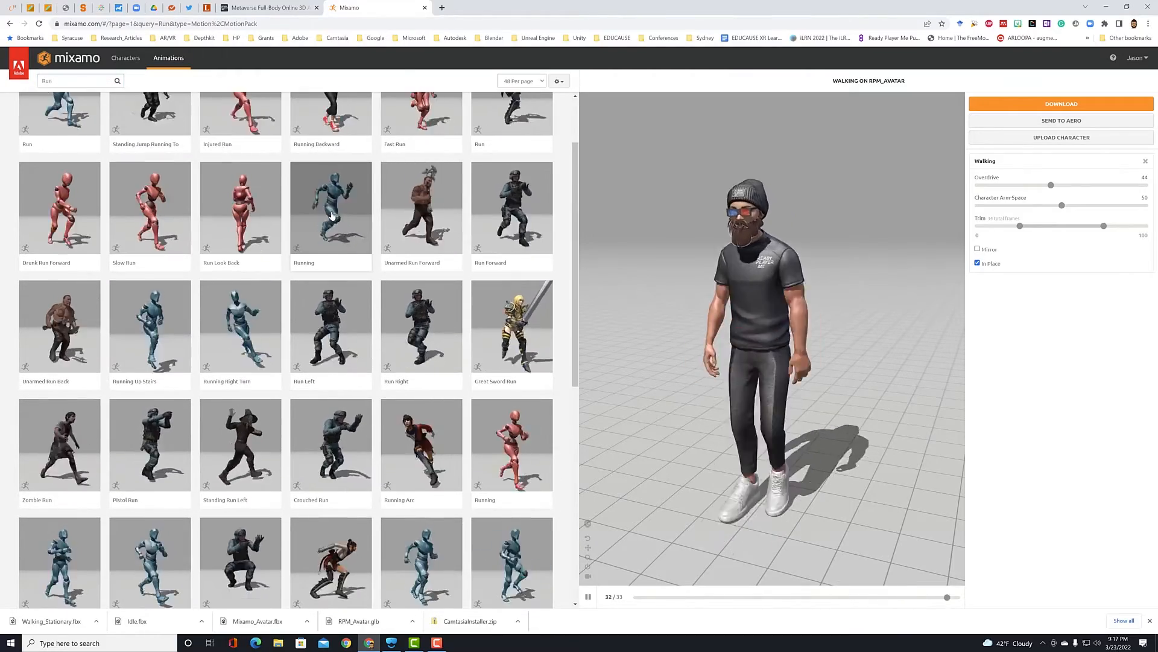
left_click(332, 216)
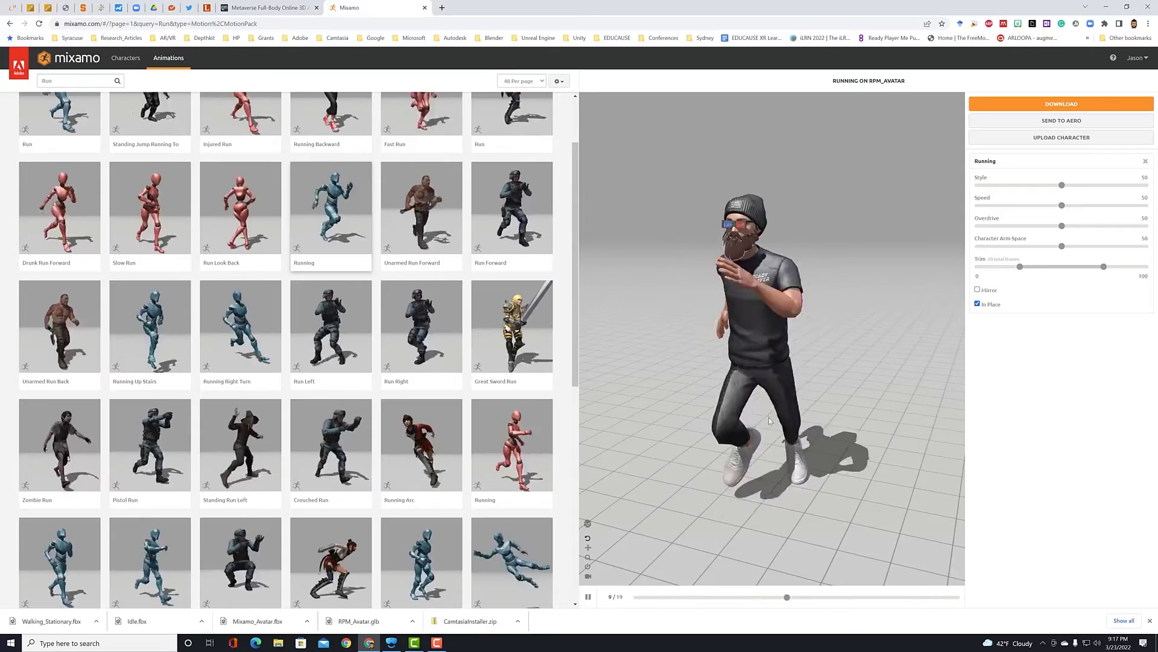
- Download the running animation as FBX Binary with skin at 30 frames per second, saved as Running_Stationary in the Avatar folder
left_click(1061, 103)
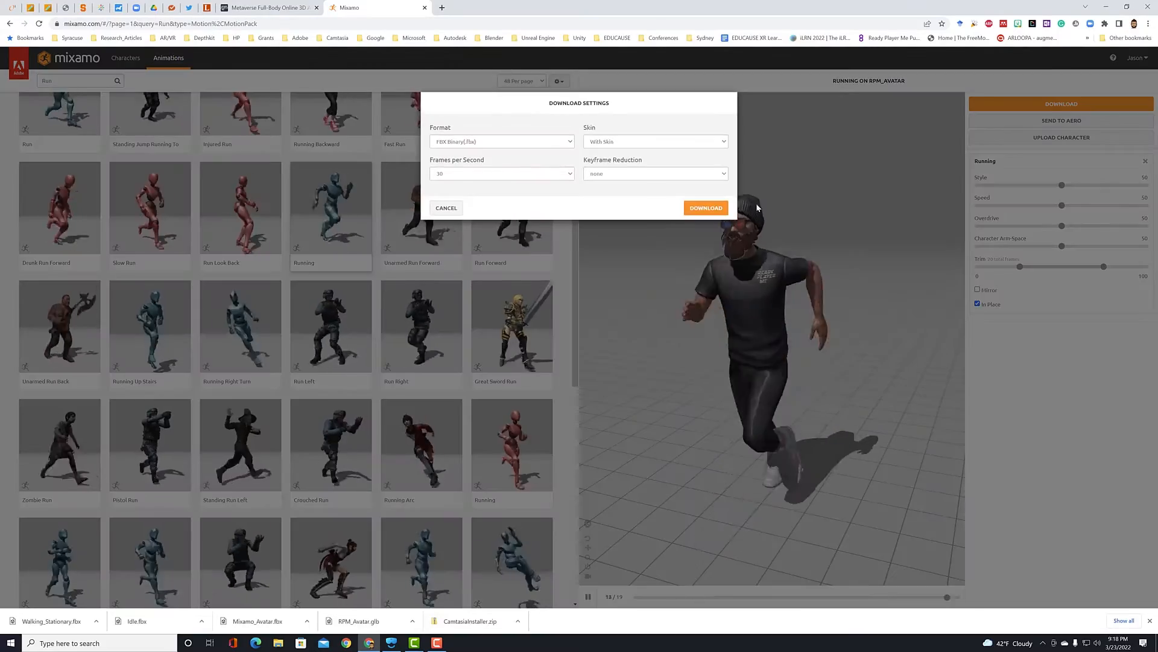
left_click(700, 204)
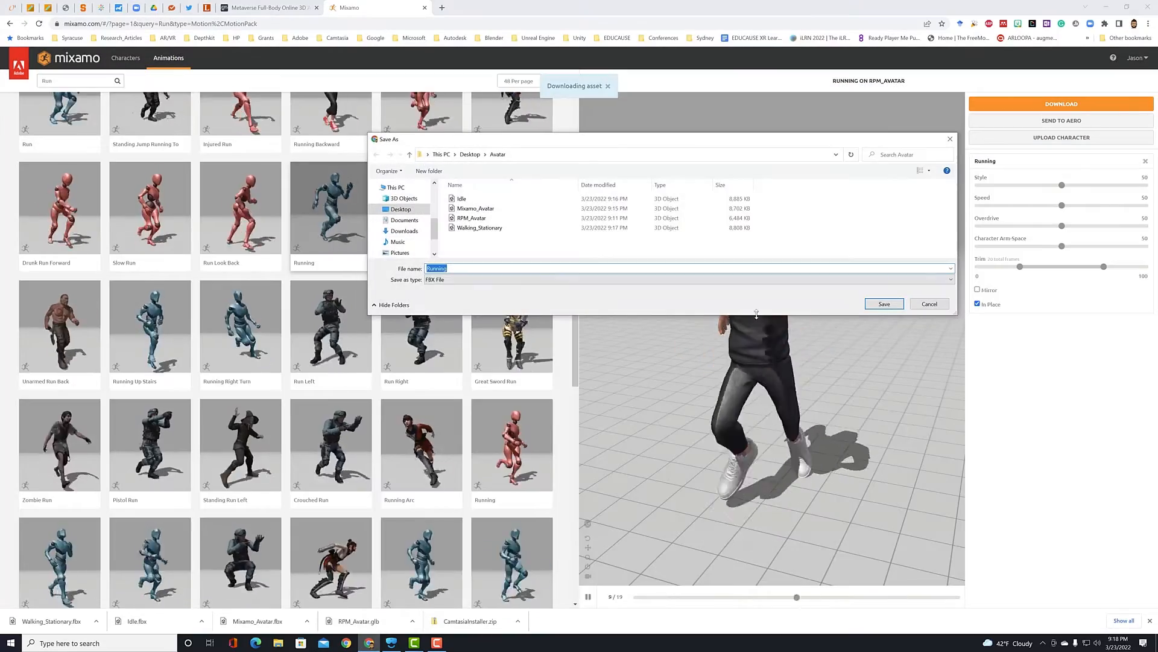
type("_Stationary")
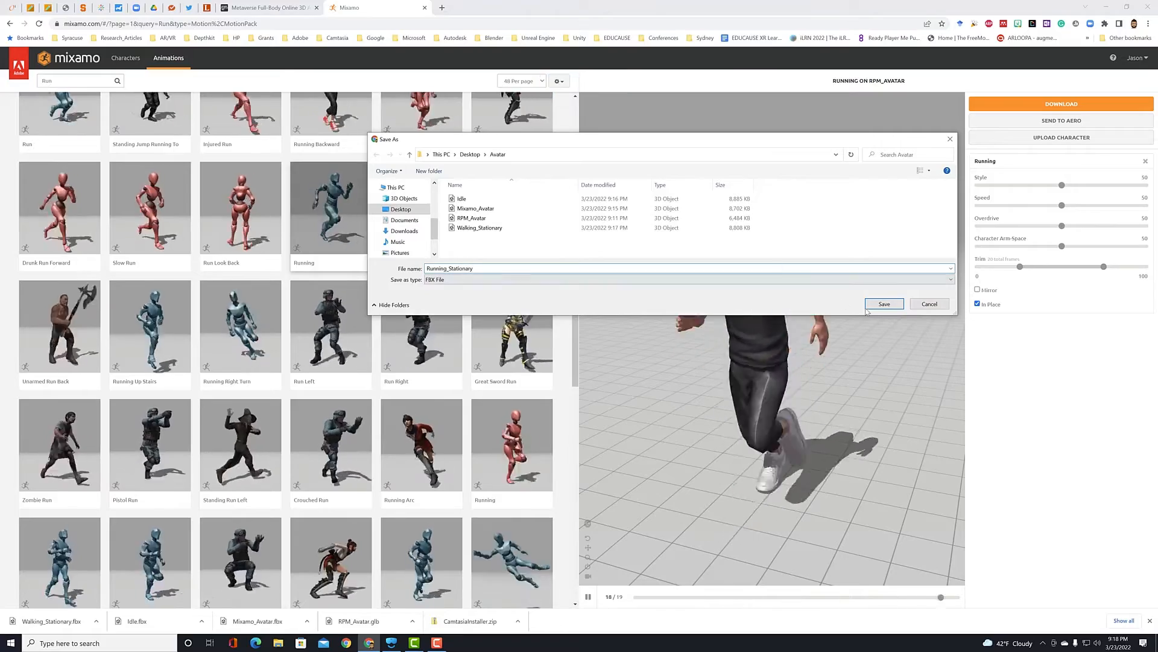
key("Return")
- Search the animations for Jump and apply the fourth result in the first row, Jumping, to the avatar
double_click(47, 80)
type("Jump")
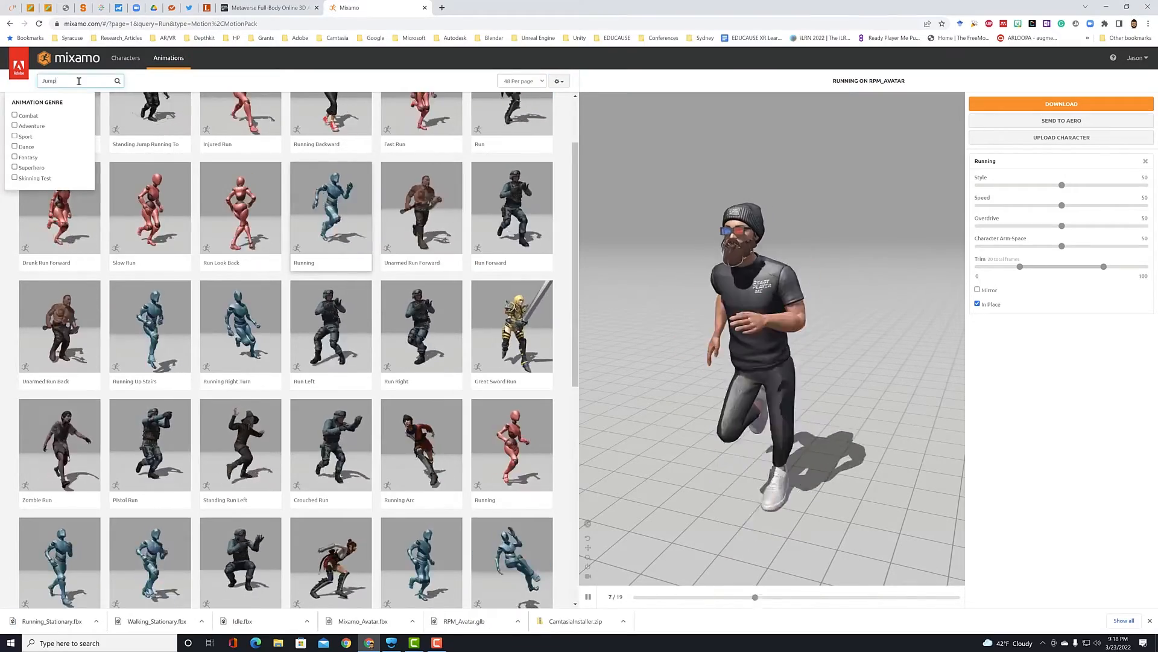
key("Return")
left_click(330, 190)
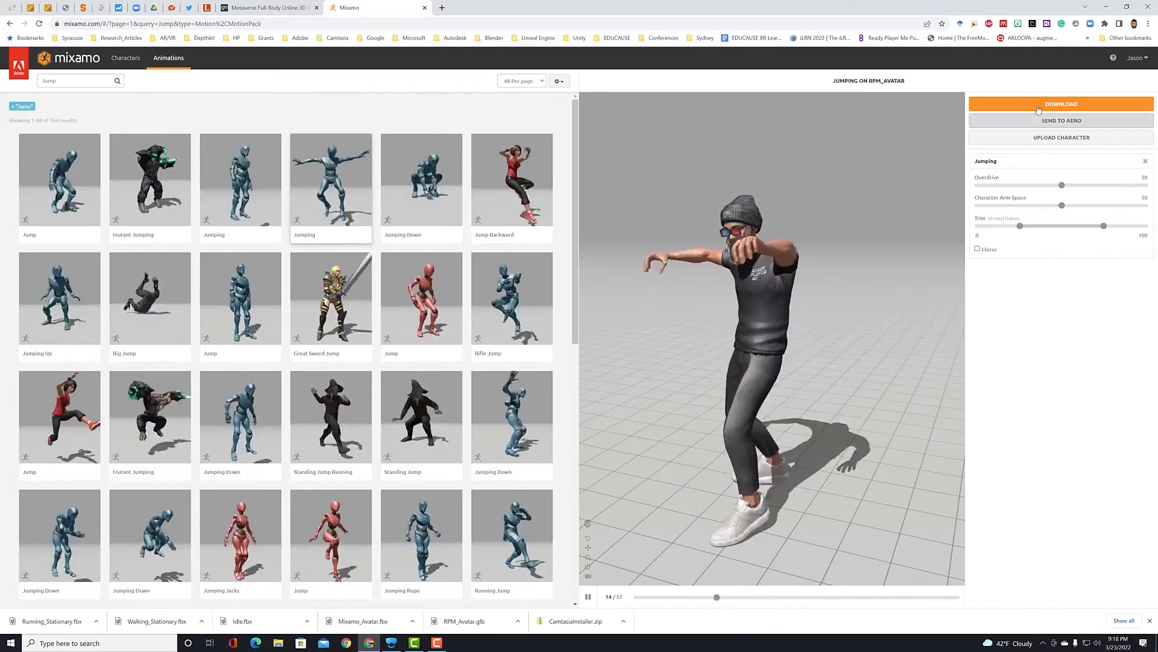
- Download the jumping animation as FBX Binary with skin at 30 frames per second, saved as Jumping_Stationary in the Avatar folder
left_click(1062, 103)
left_click(706, 208)
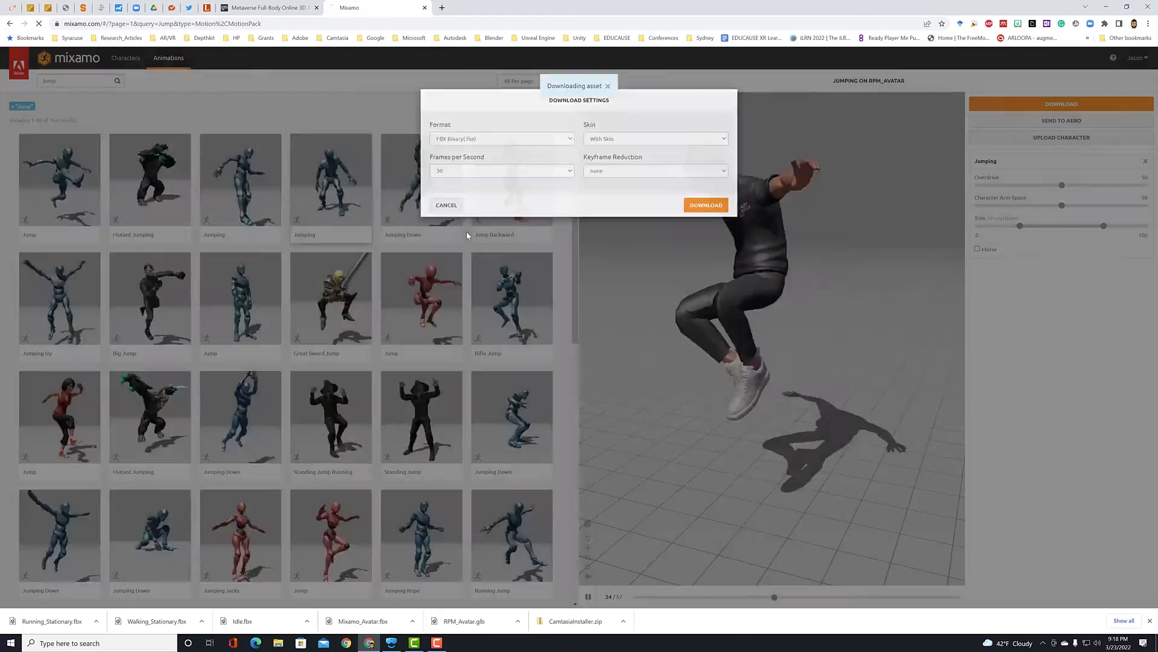
type("Jumping_Stationary")
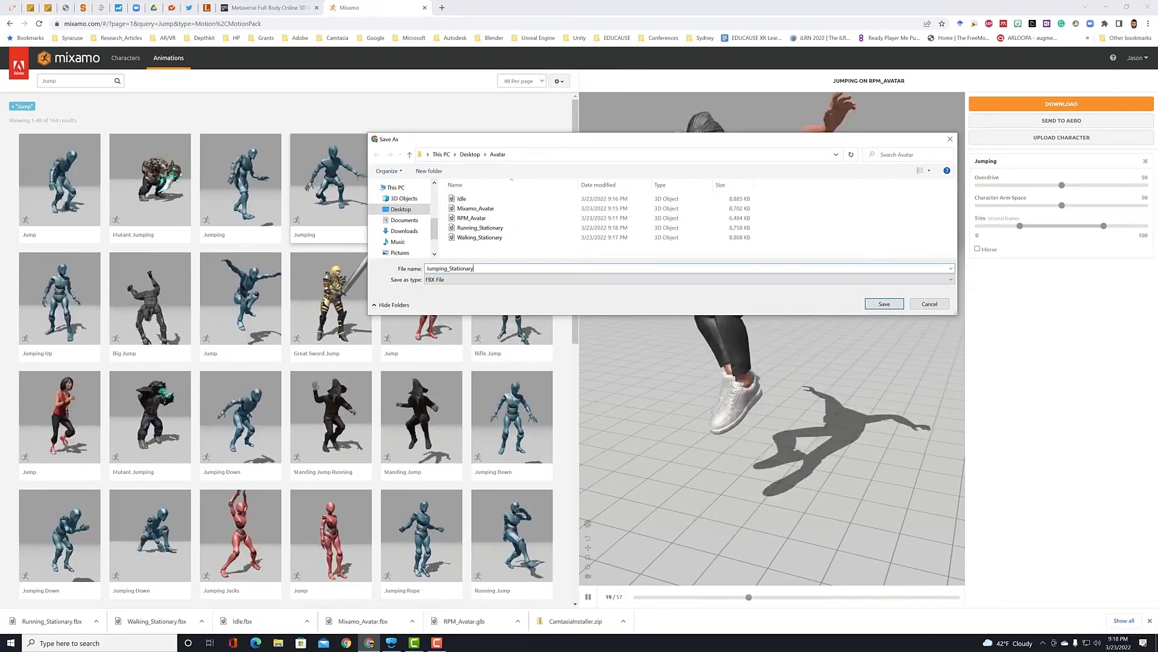
left_click(887, 303)
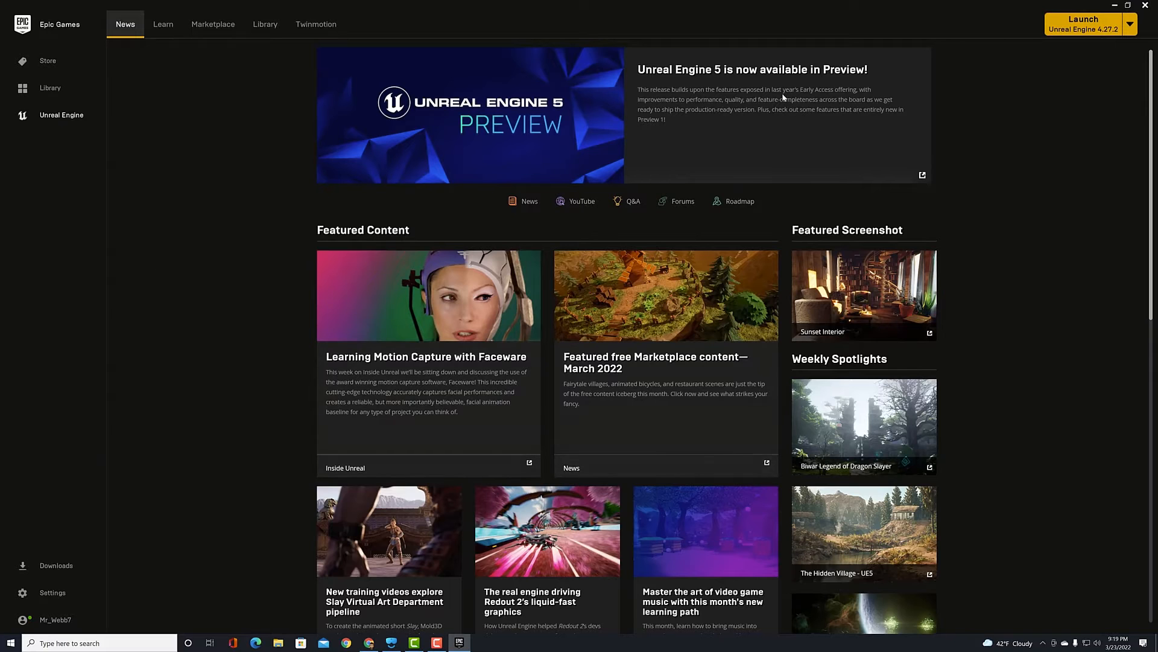
- Switch to the Epic Games Launcher, launch Unreal Engine 4.27.2 from the library, and start a Games project with the Third Person template
left_click(275, 27)
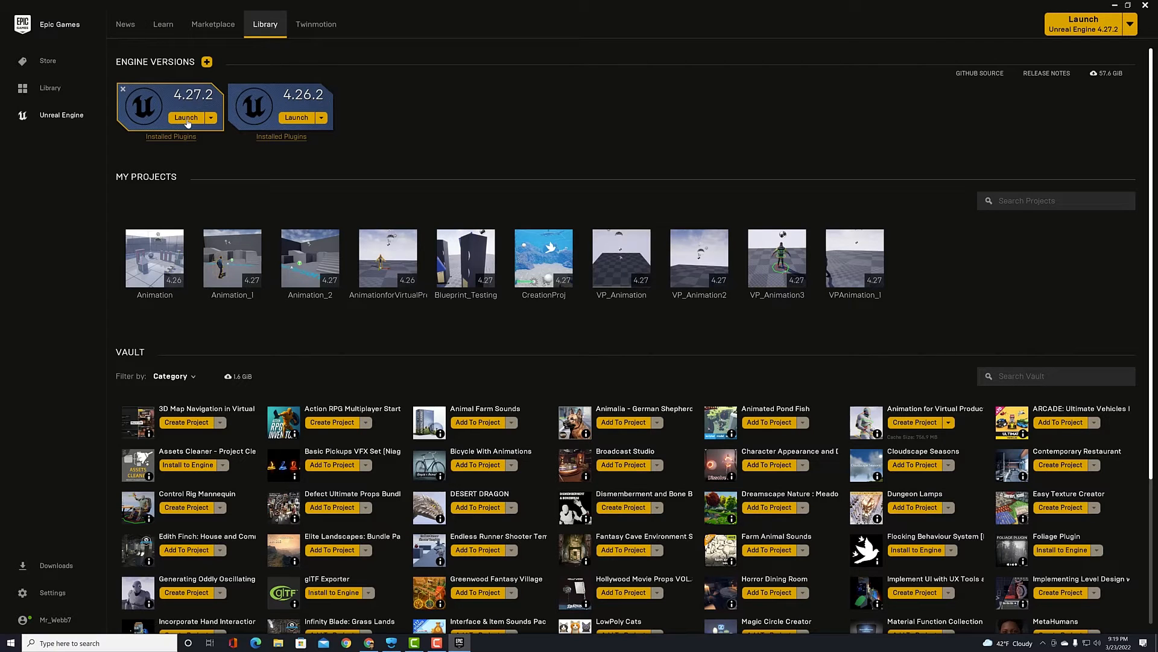
left_click(186, 118)
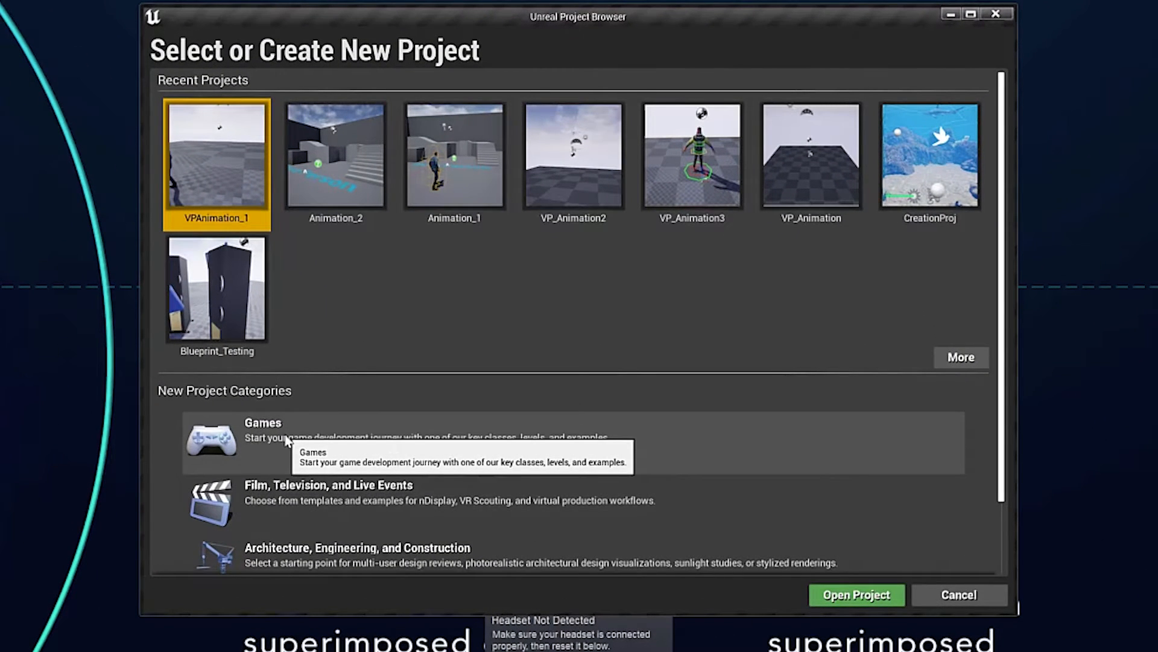
left_click(287, 441)
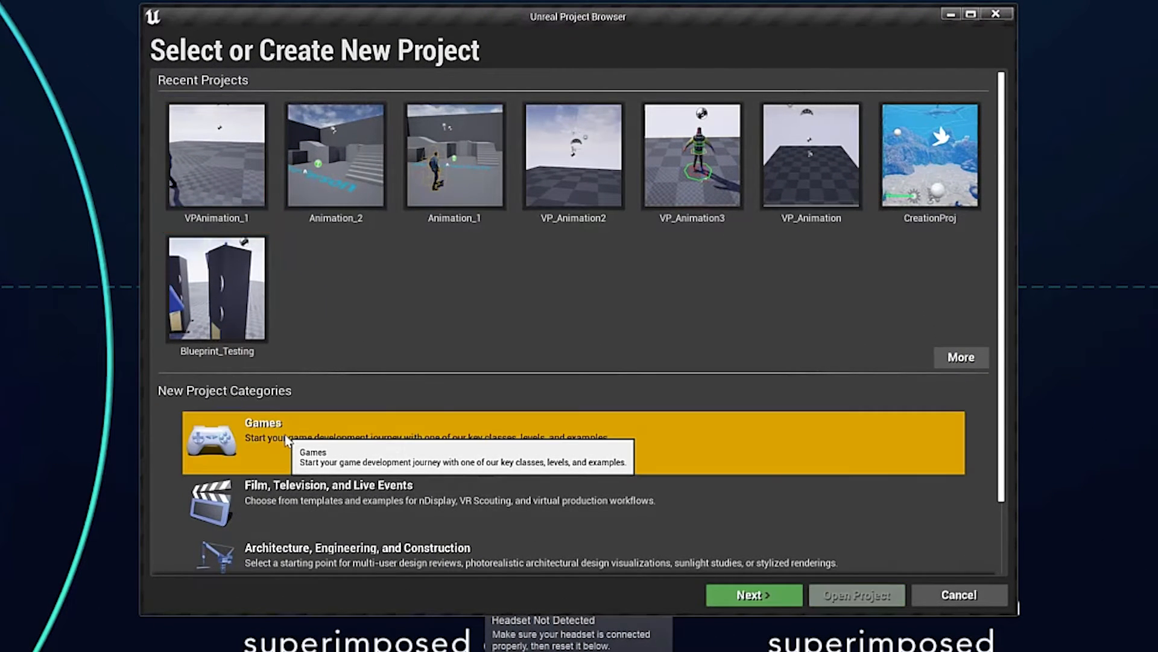
left_click(762, 596)
left_click(496, 99)
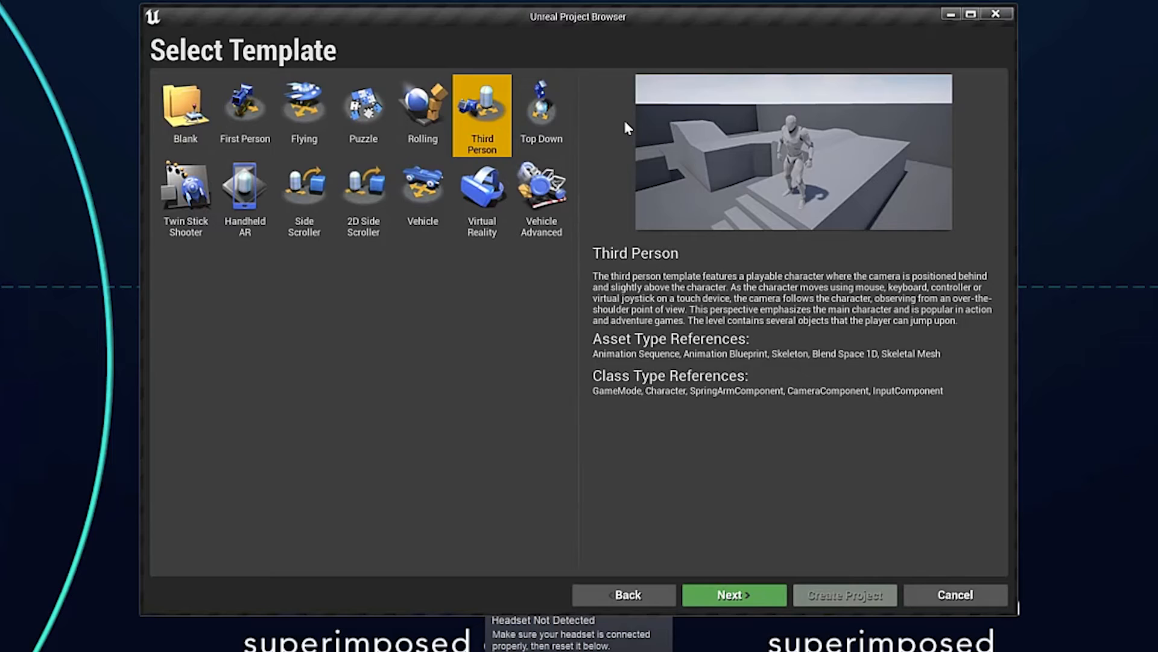
left_click(732, 594)
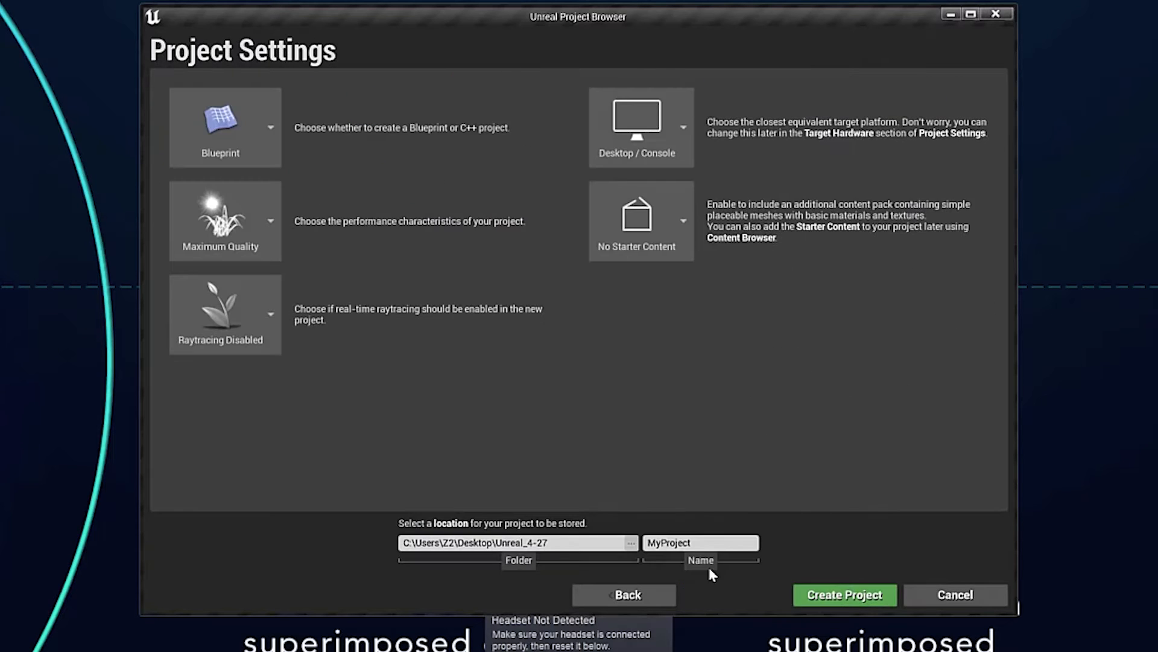
- Create the project as Animation_1a in the Unreal_4-27 folder on the Desktop, keeping the default project settings
left_click(631, 542)
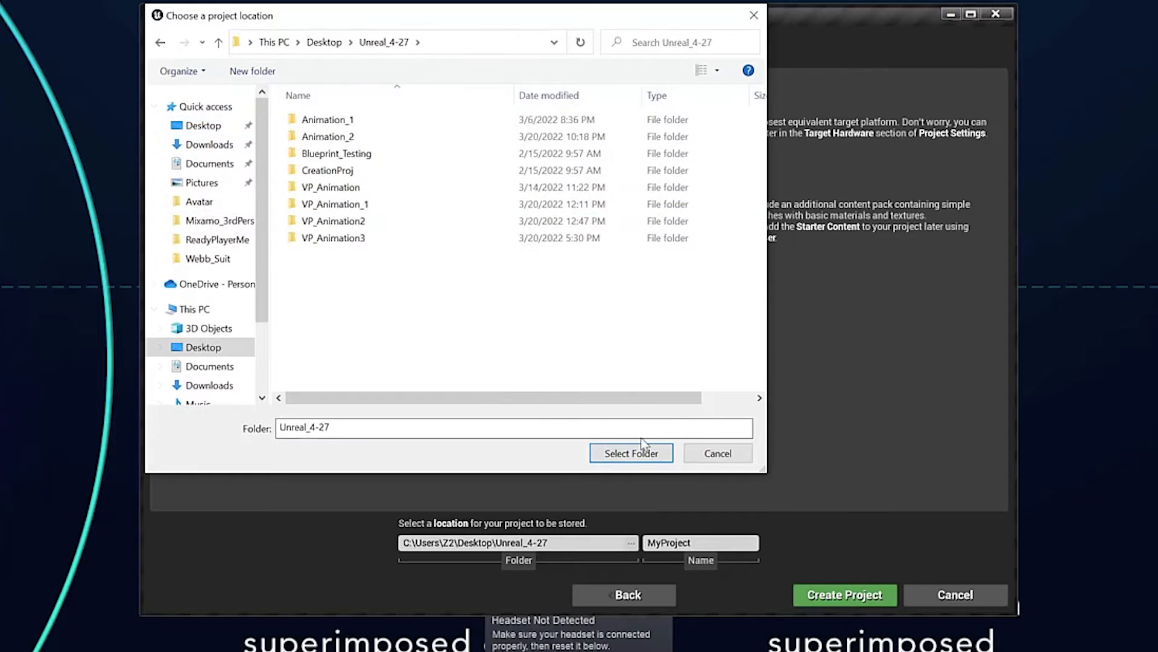
left_click(635, 452)
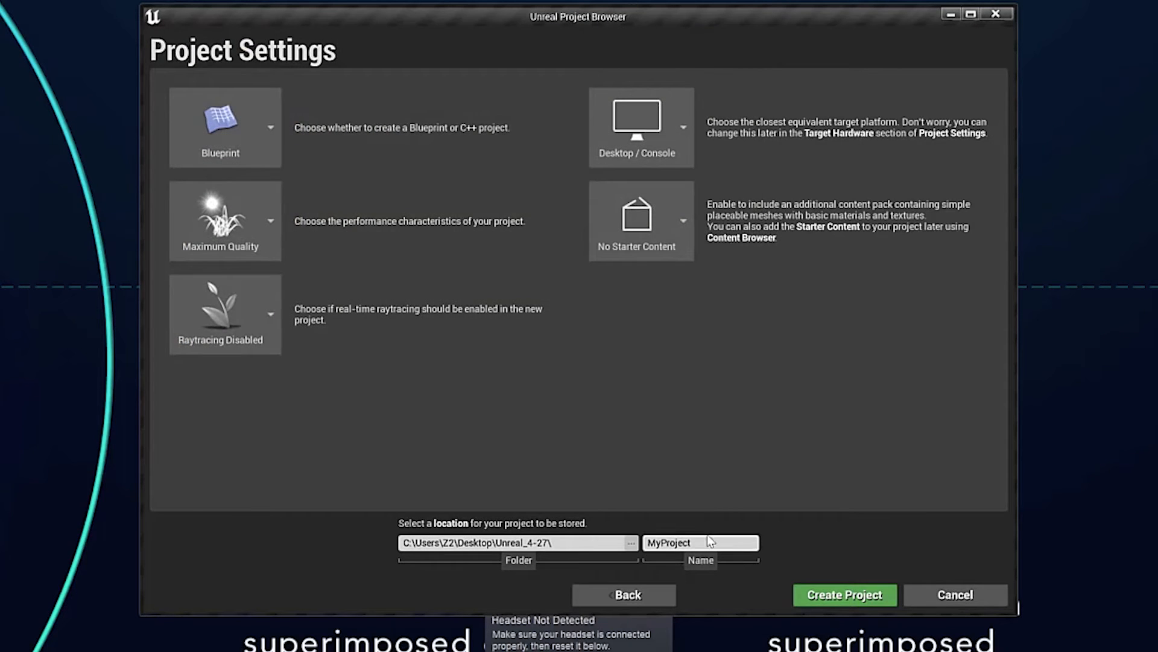
type("Animation_1a")
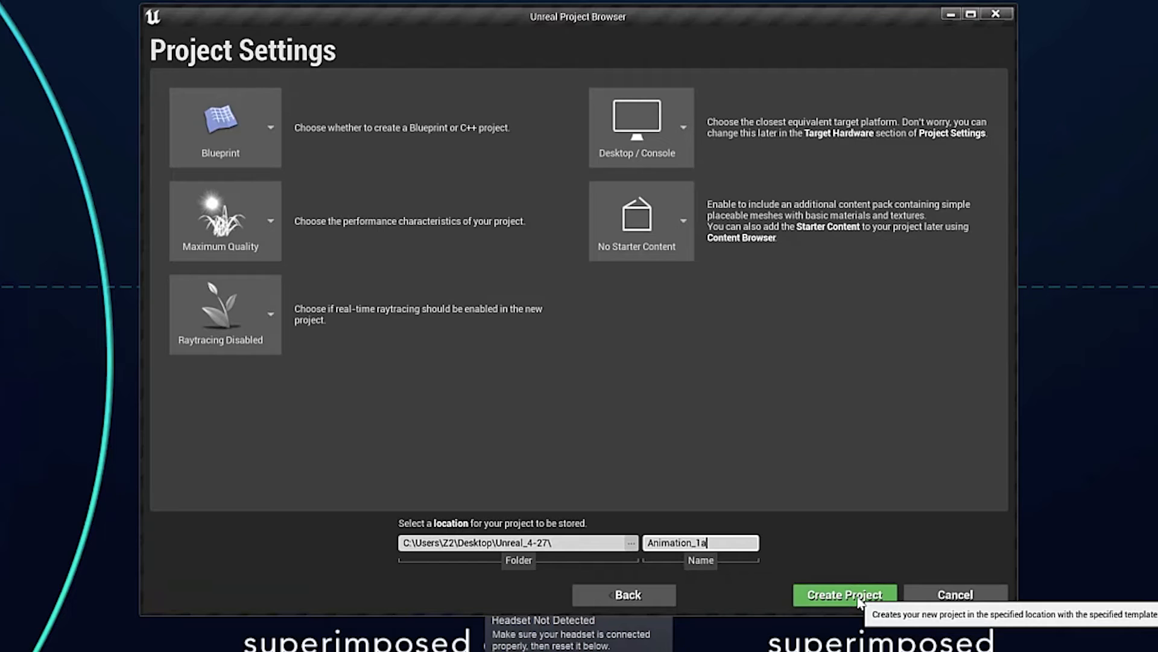
left_click(860, 599)
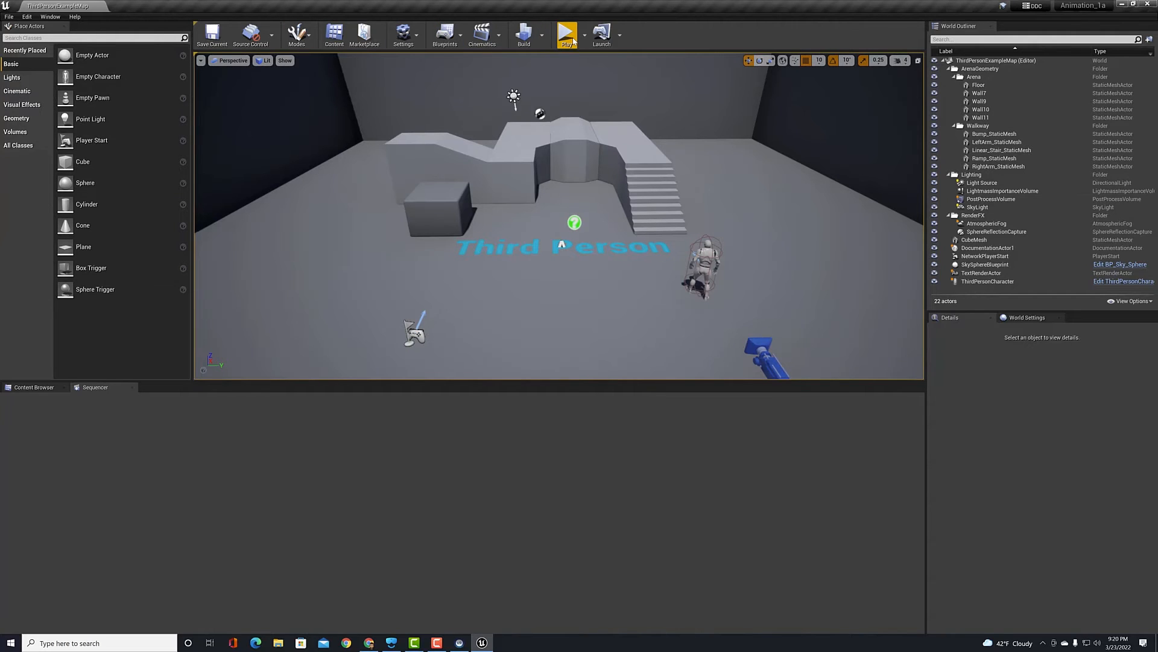
- Play the example level, move the mannequin in all four directions to test its controls, and stop the simulation
left_click(567, 36)
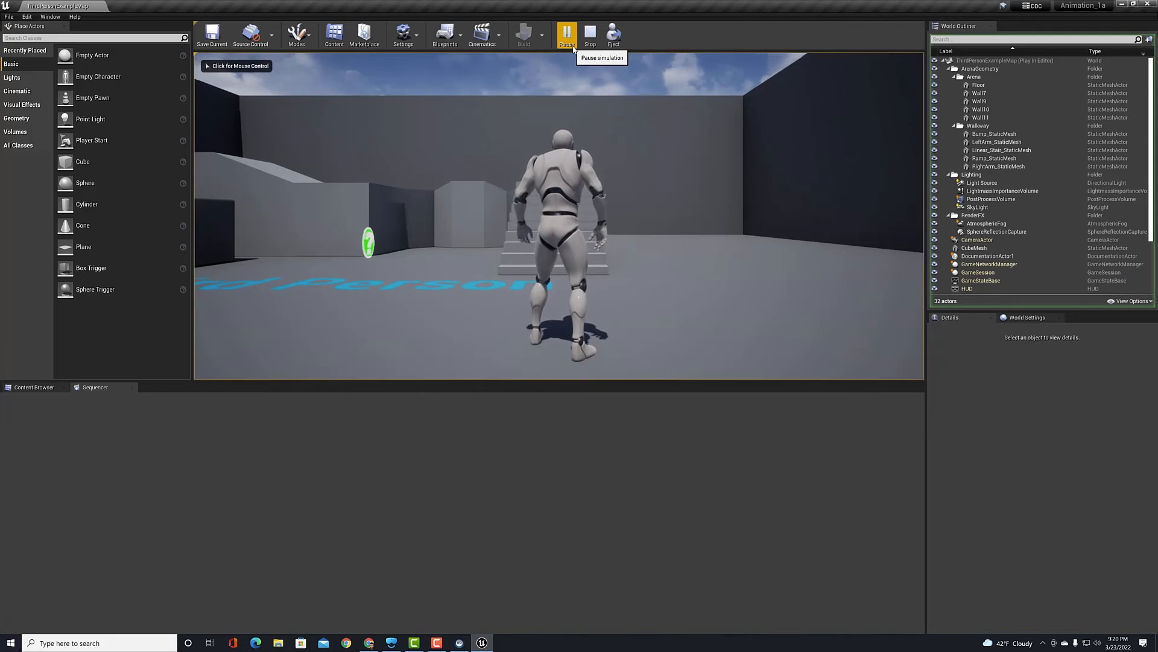
left_click(572, 201)
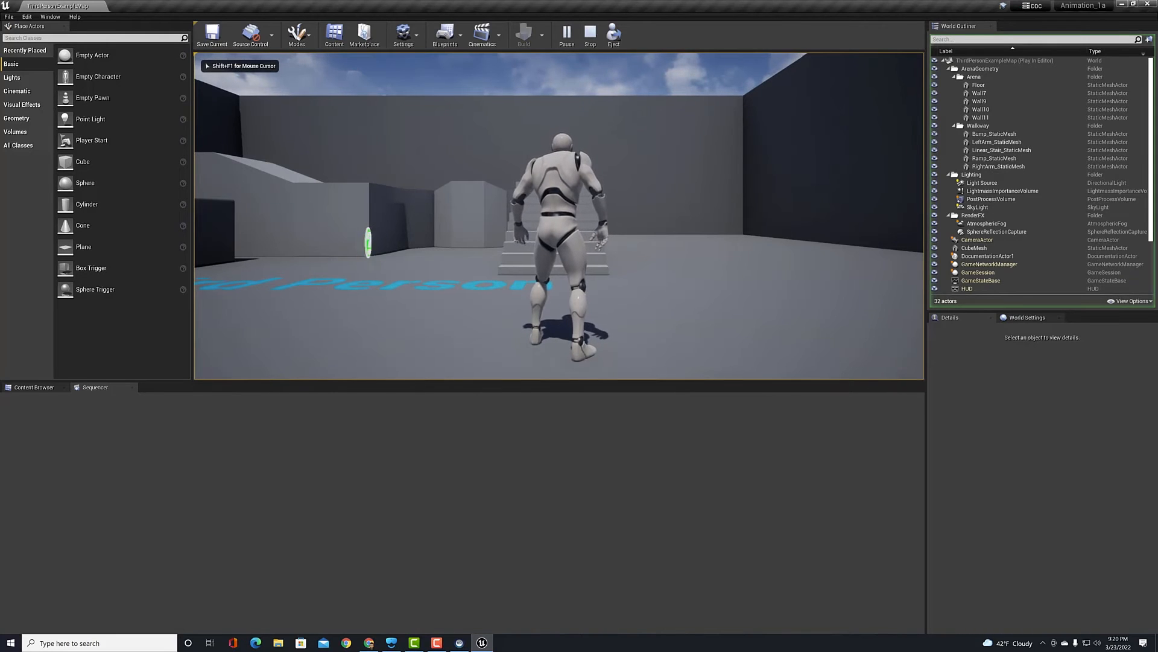
key("w")
key("s")
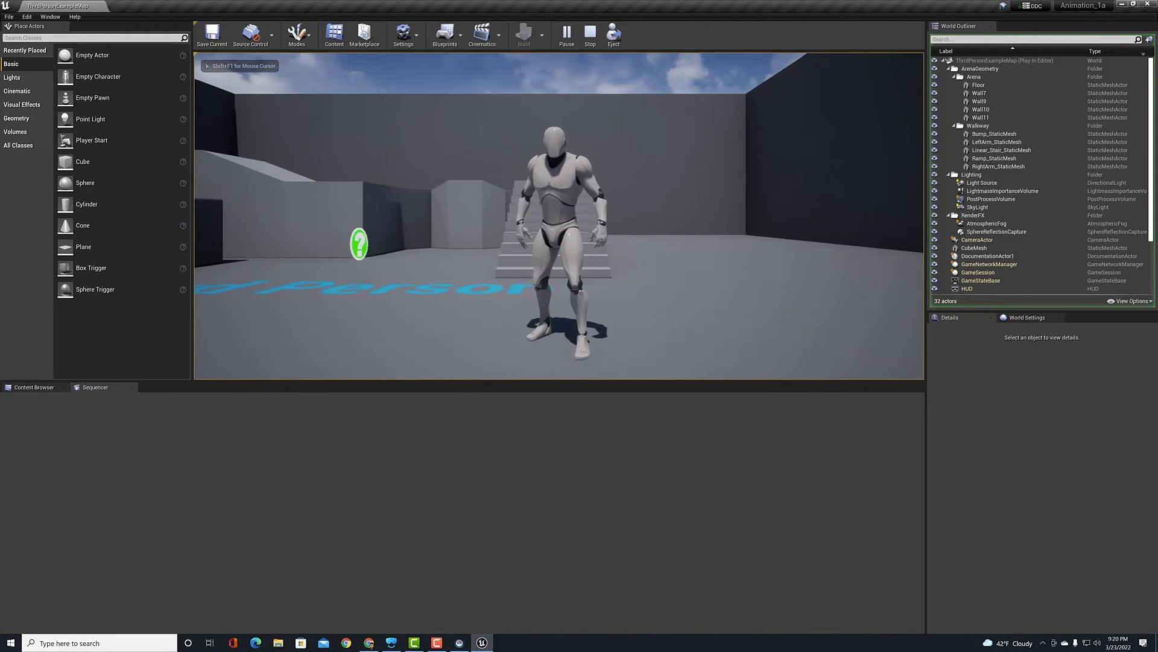
key("a")
key("d")
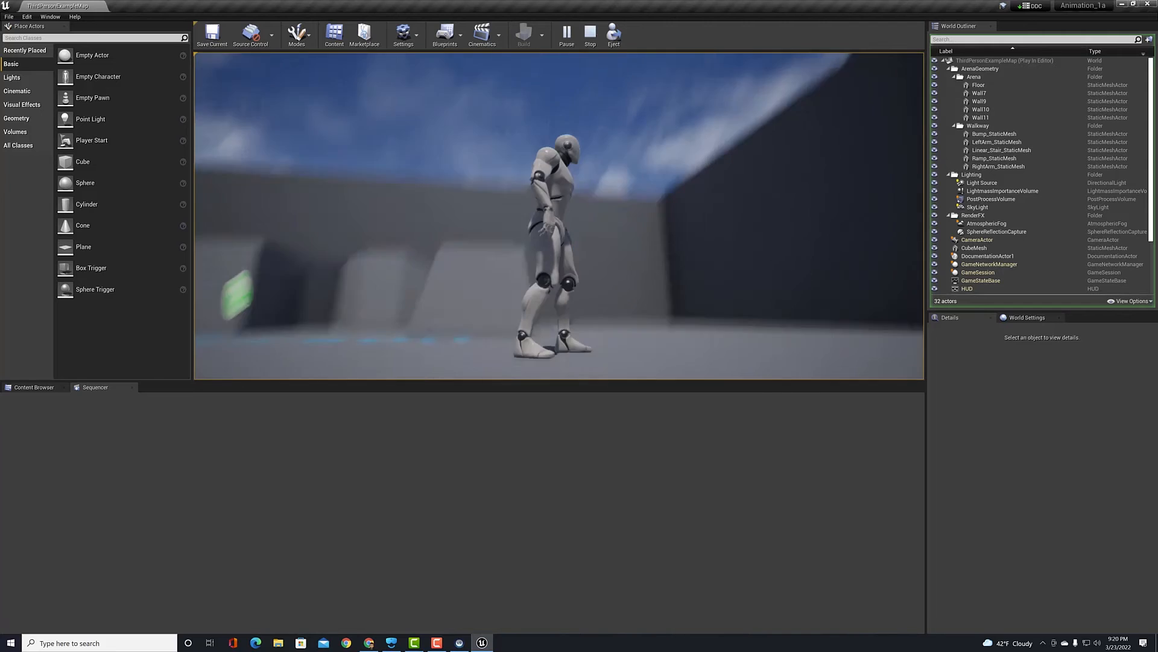
key("Escape")
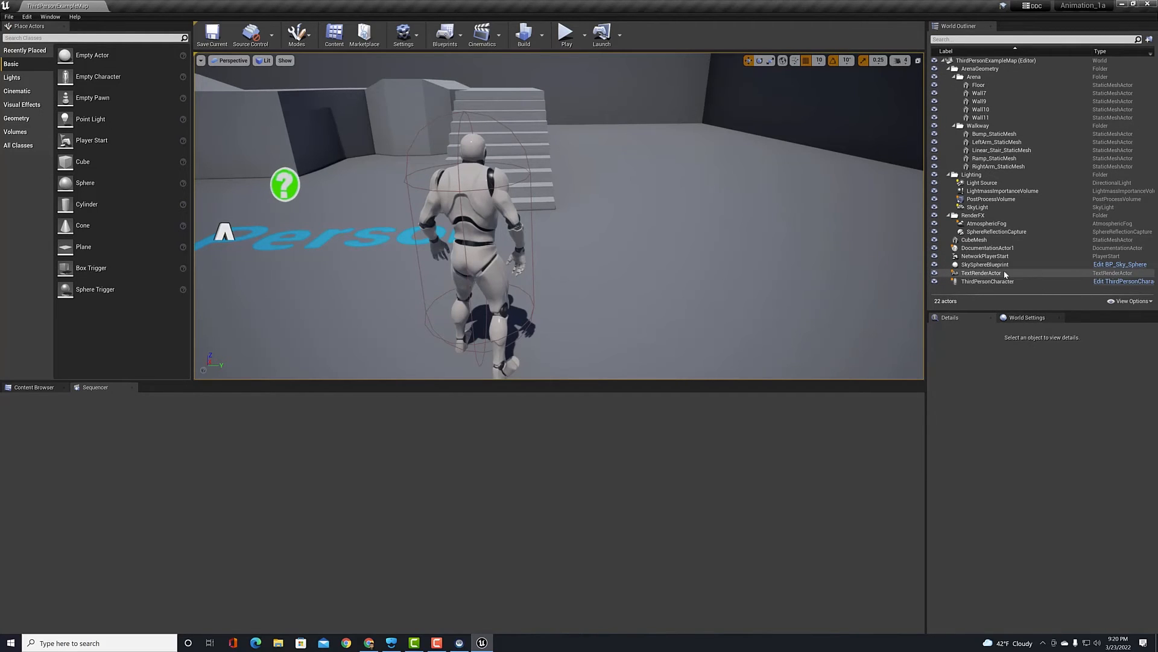
- Select the ThirdPersonCharacter actor and inspect its details
left_click(981, 281)
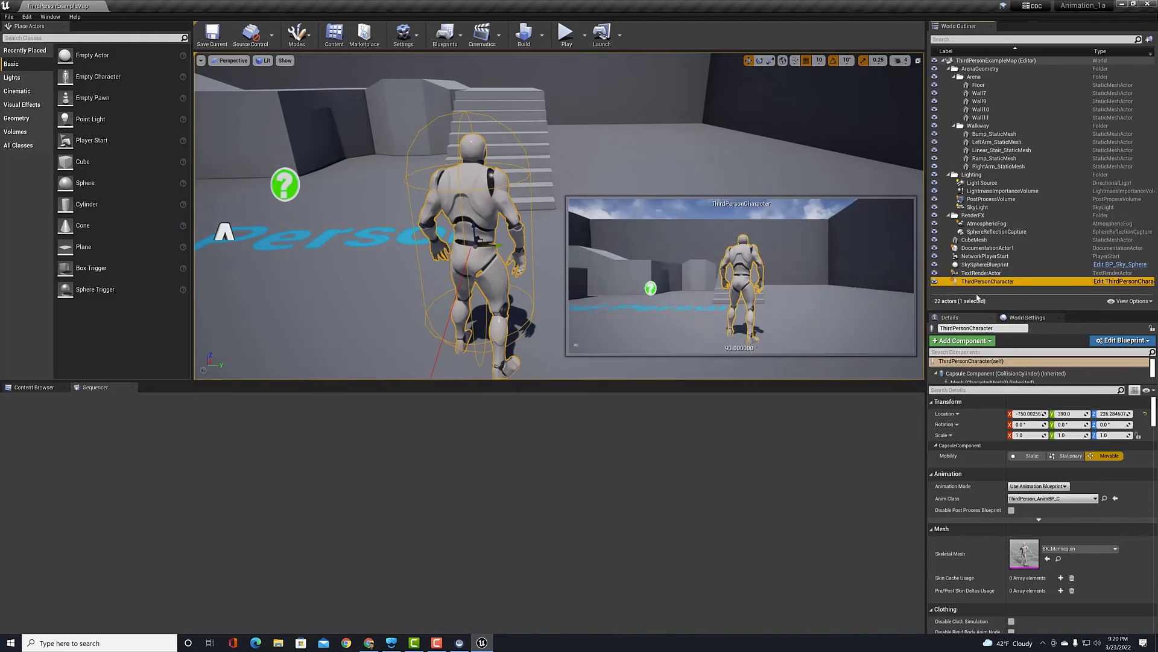
left_click(1022, 319)
left_click(960, 318)
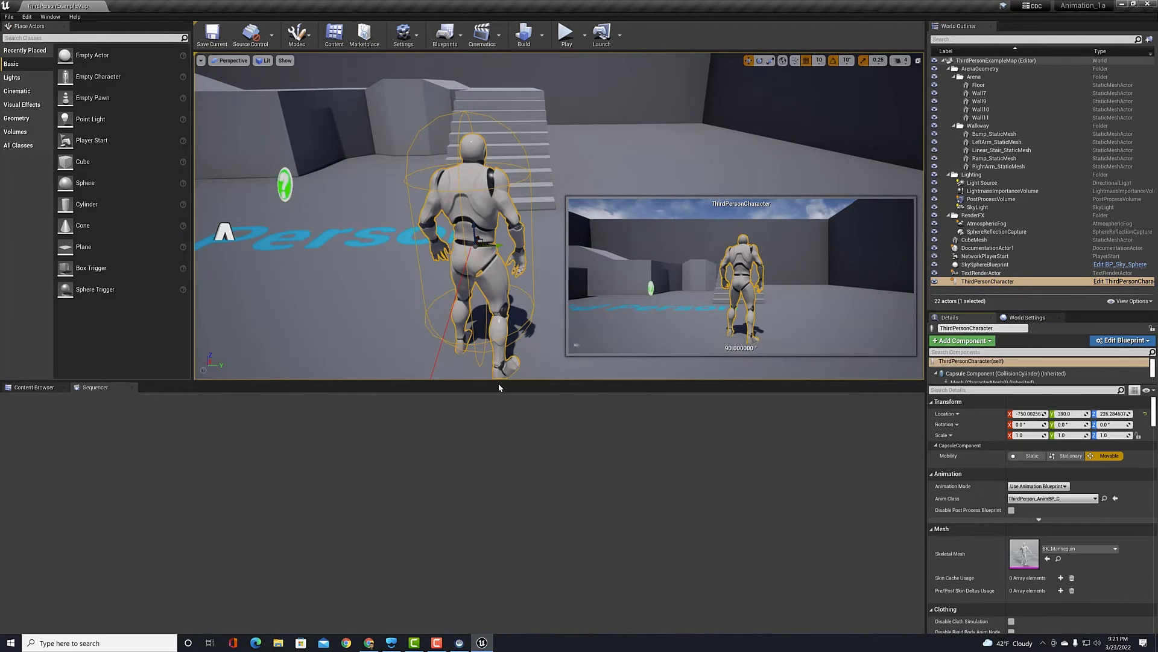
- Create a folder named Avatar in the project's root Content folder
left_click(33, 388)
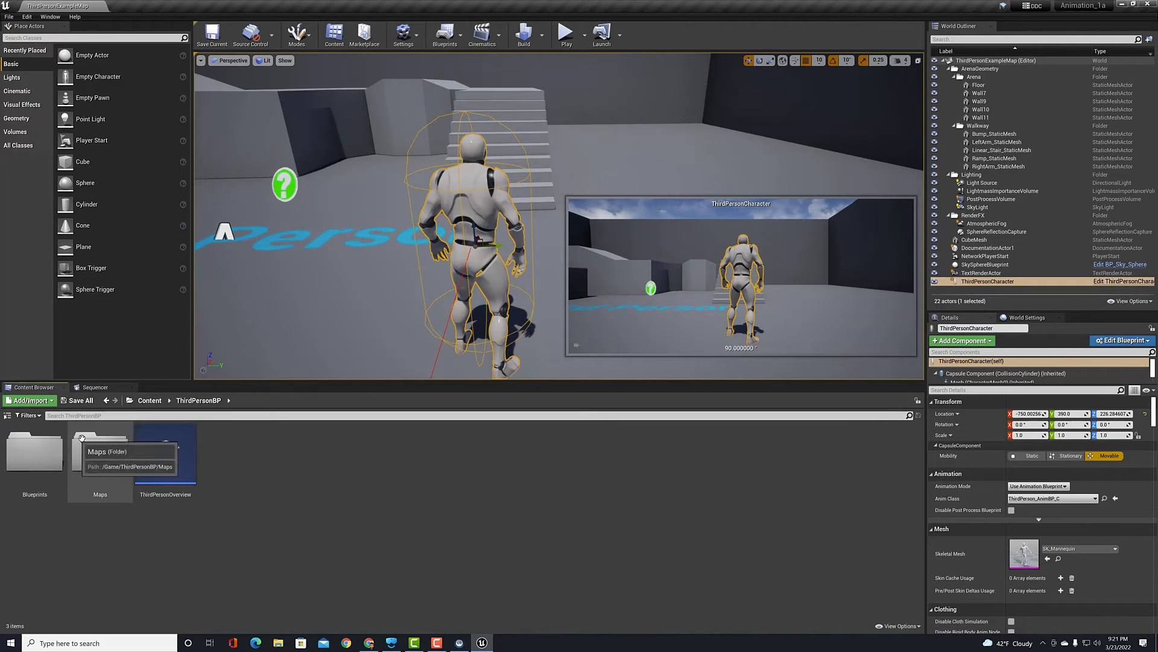
left_click(150, 400)
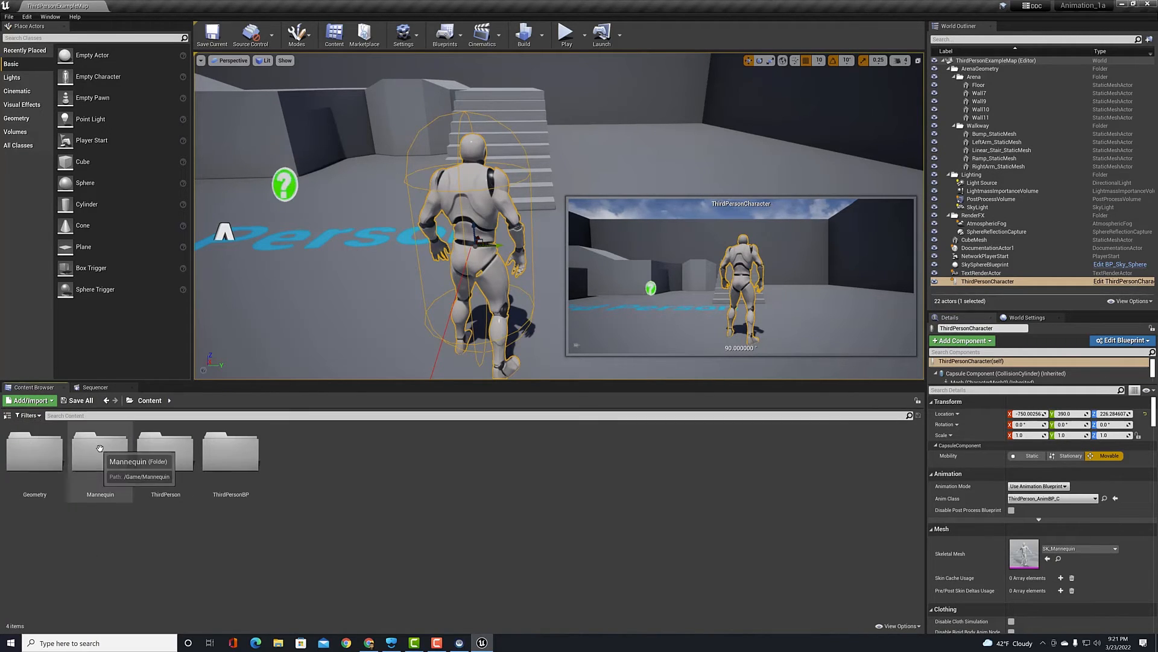
right_click(328, 467)
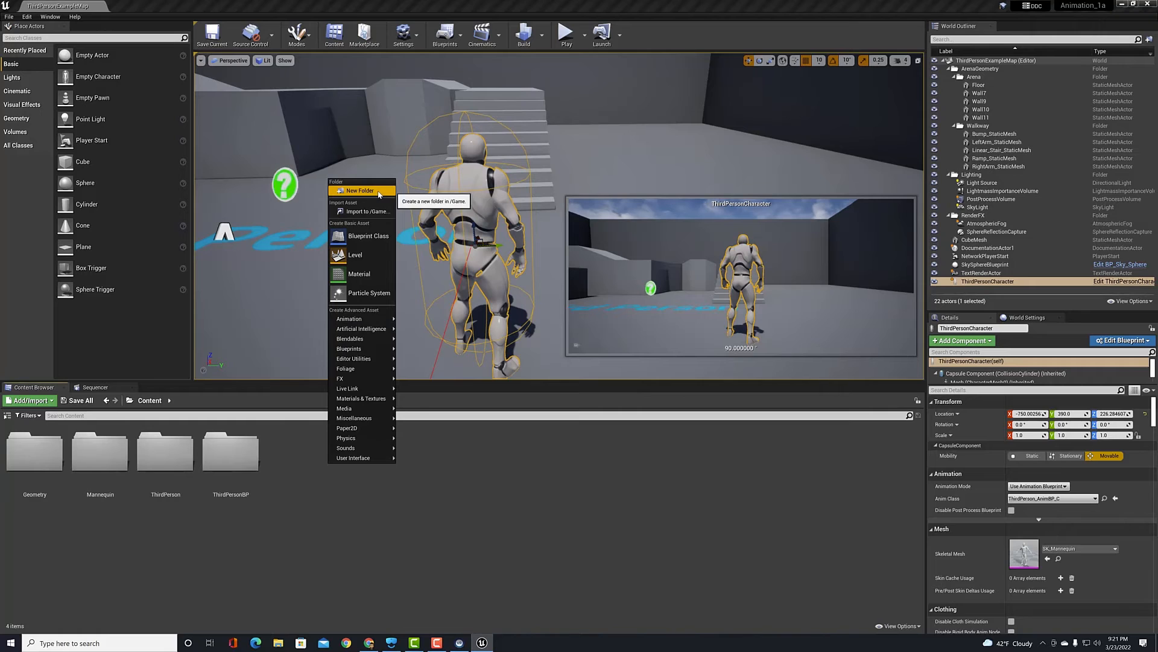
left_click(379, 192)
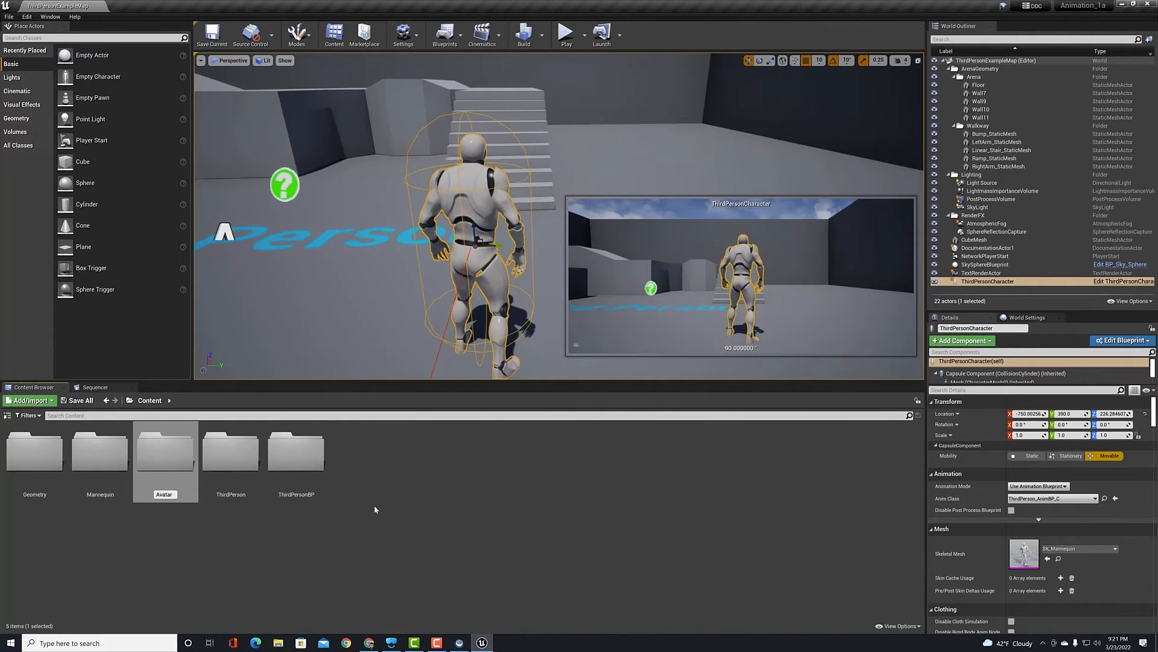
type("Avatar")
key("Return")
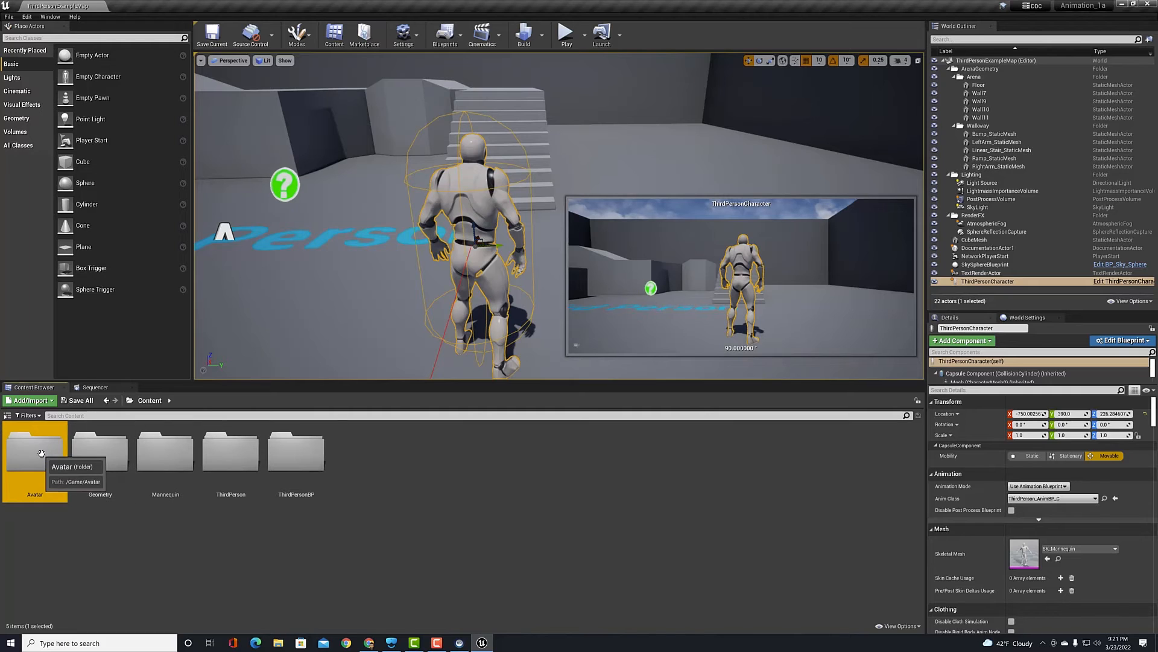
- Create two subfolders named Materials and Textures inside the Avatar folder
double_click(37, 452)
right_click(348, 468)
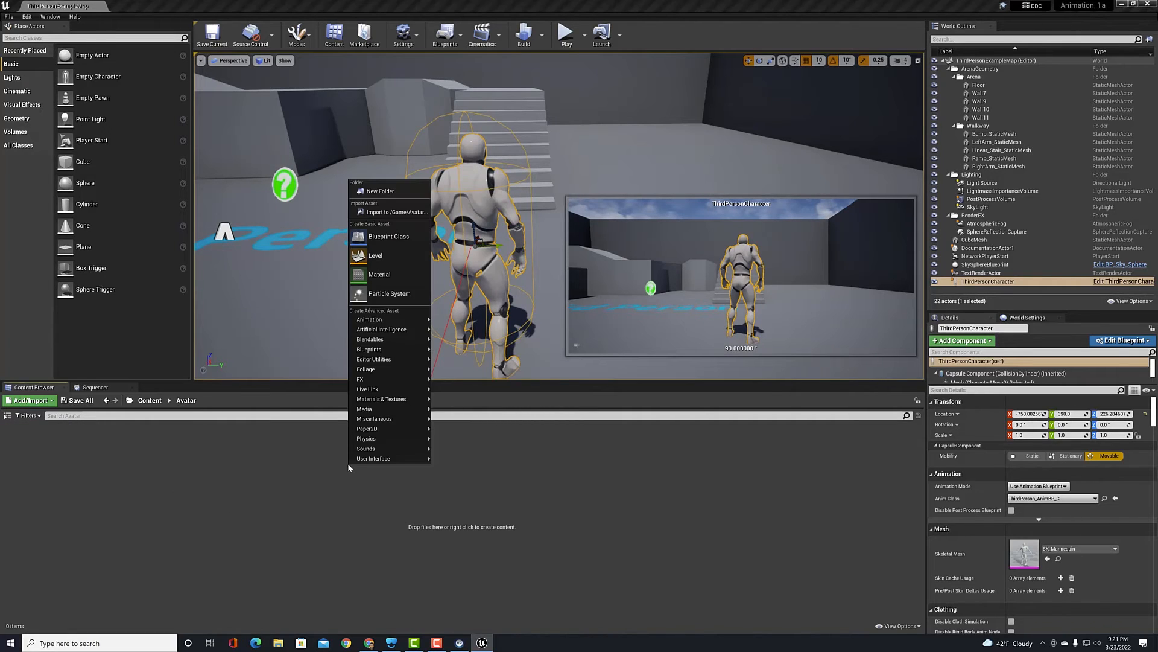
left_click(398, 192)
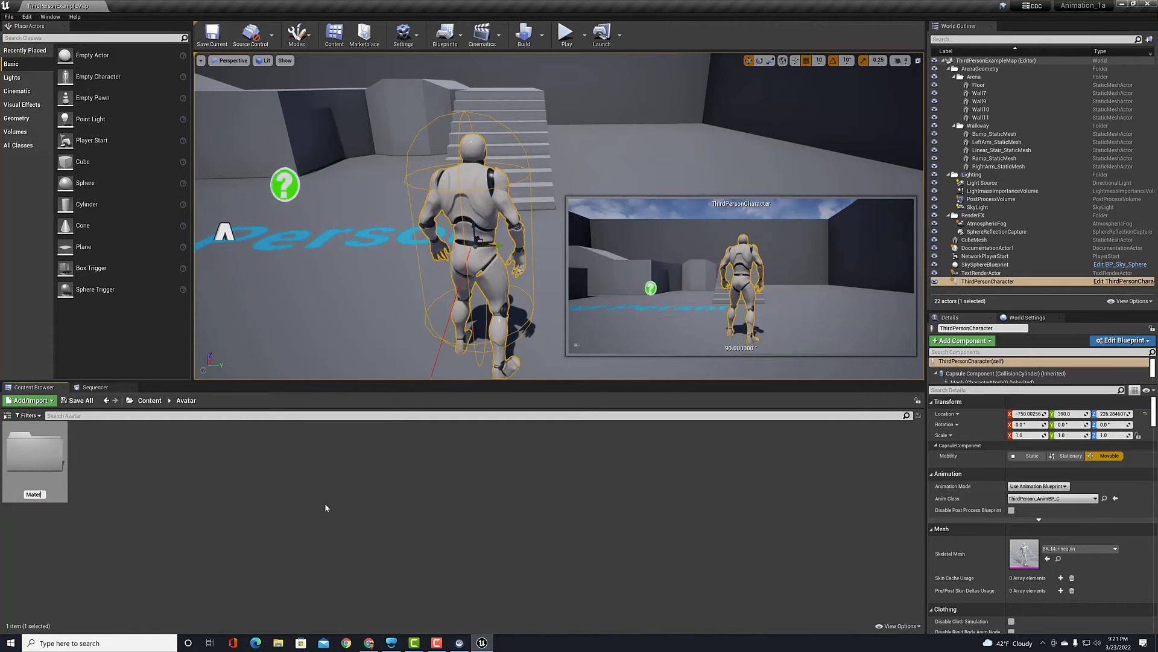
key("Return")
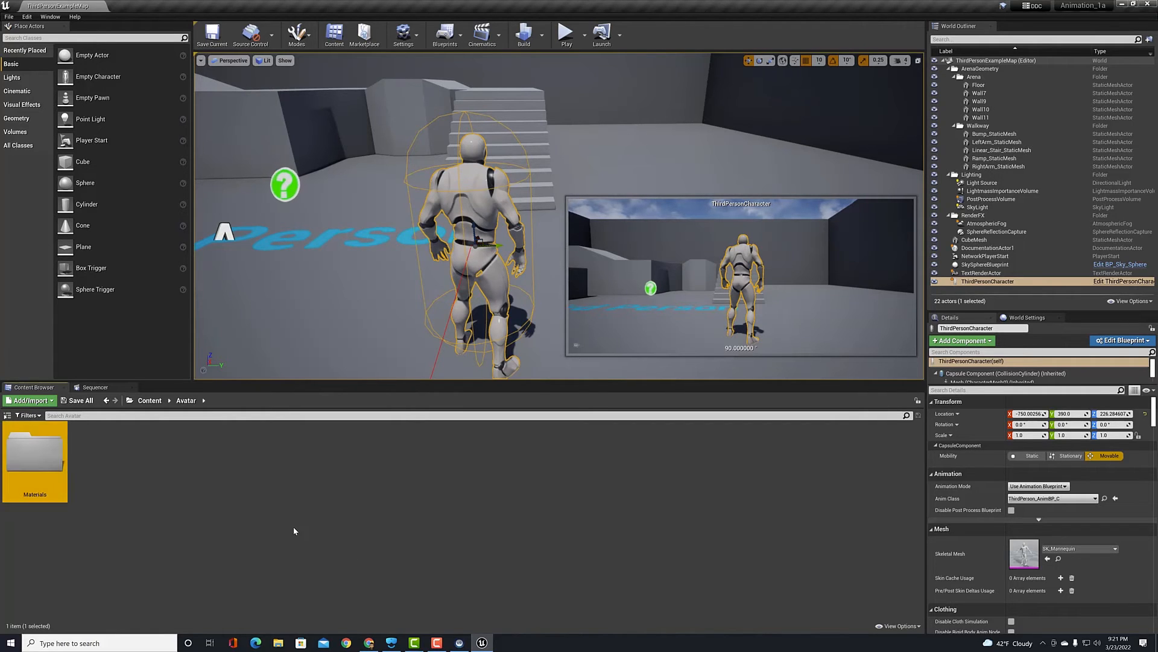
right_click(294, 530)
left_click(346, 255)
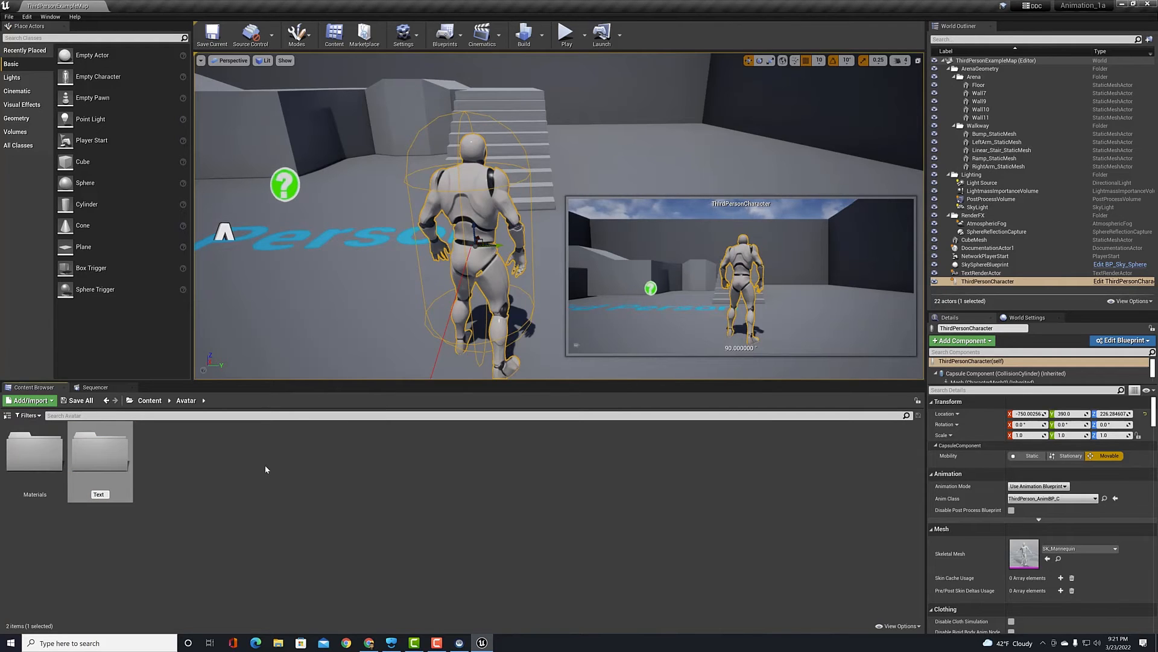
key("Return")
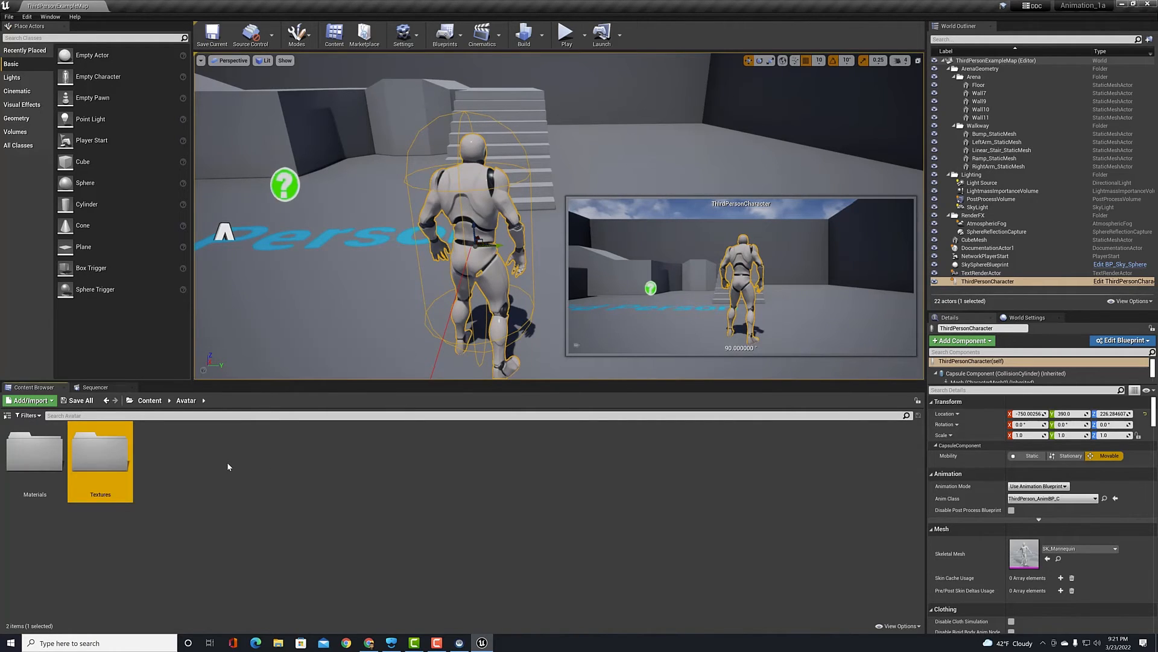
- Add a subfolder named Animation to the Avatar folder and clear the selection
right_click(228, 466)
left_click(265, 190)
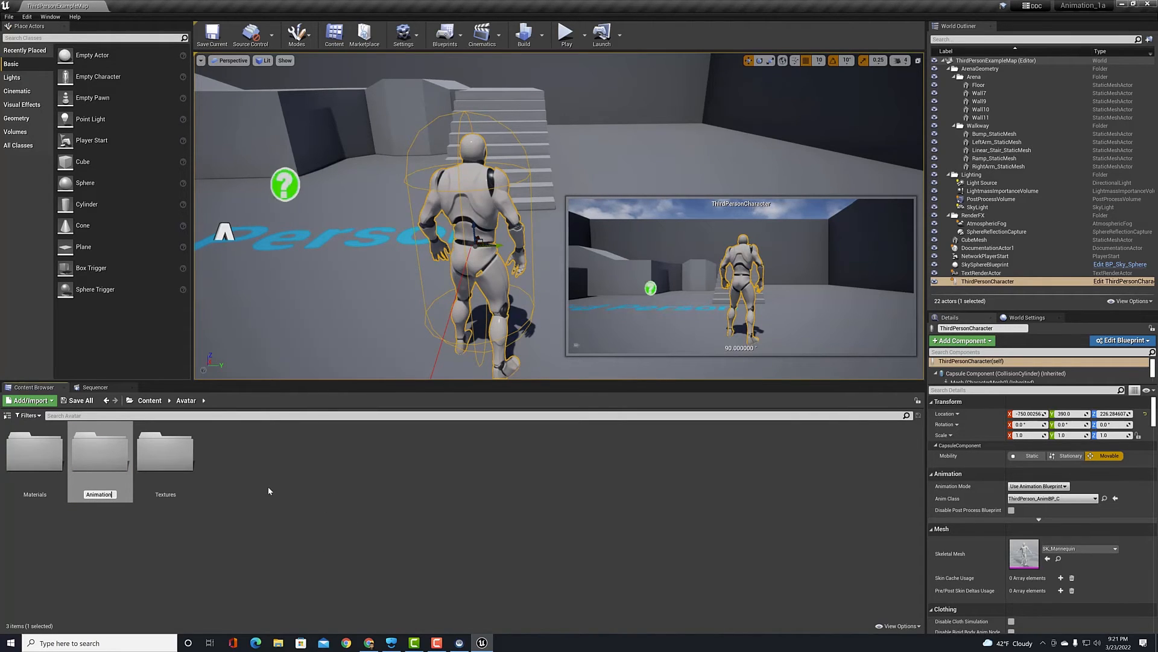
key("Return")
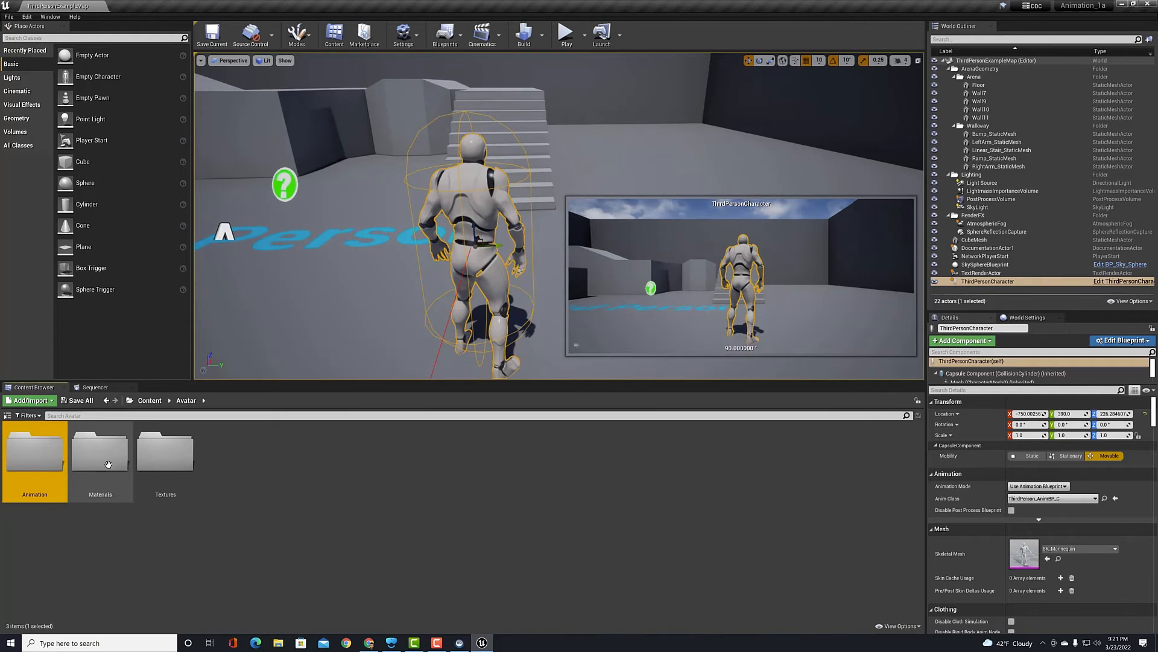
left_click(359, 547)
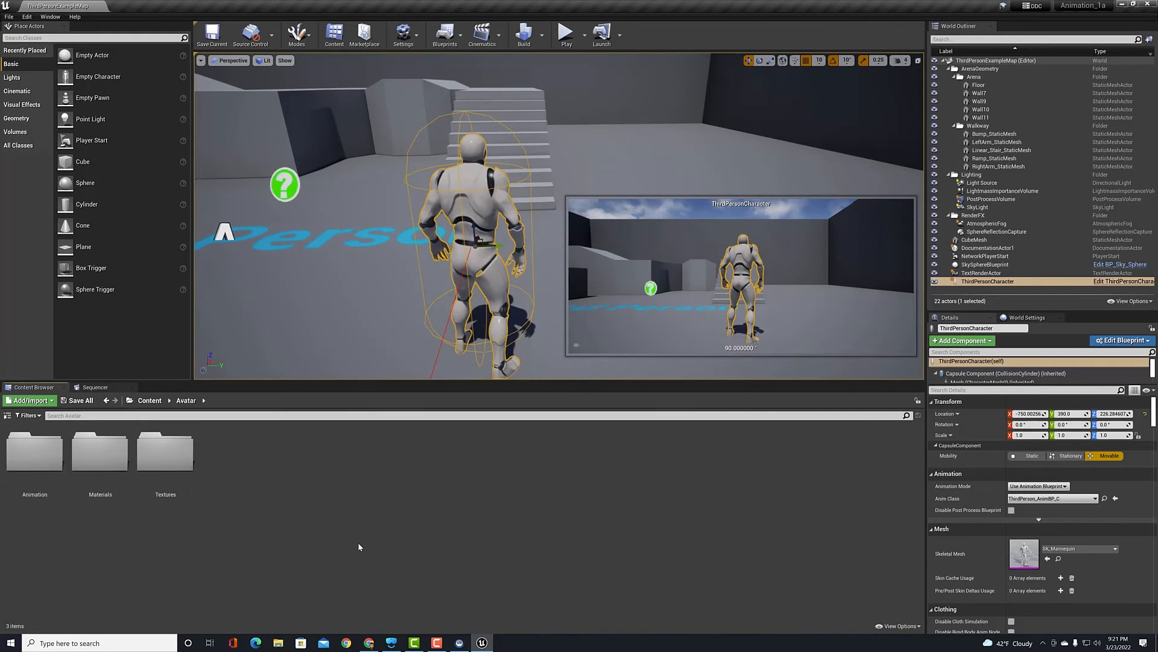
- Start importing an asset into the project's Avatar folder and browse to the Avatar folder on the Desktop
left_click(30, 400)
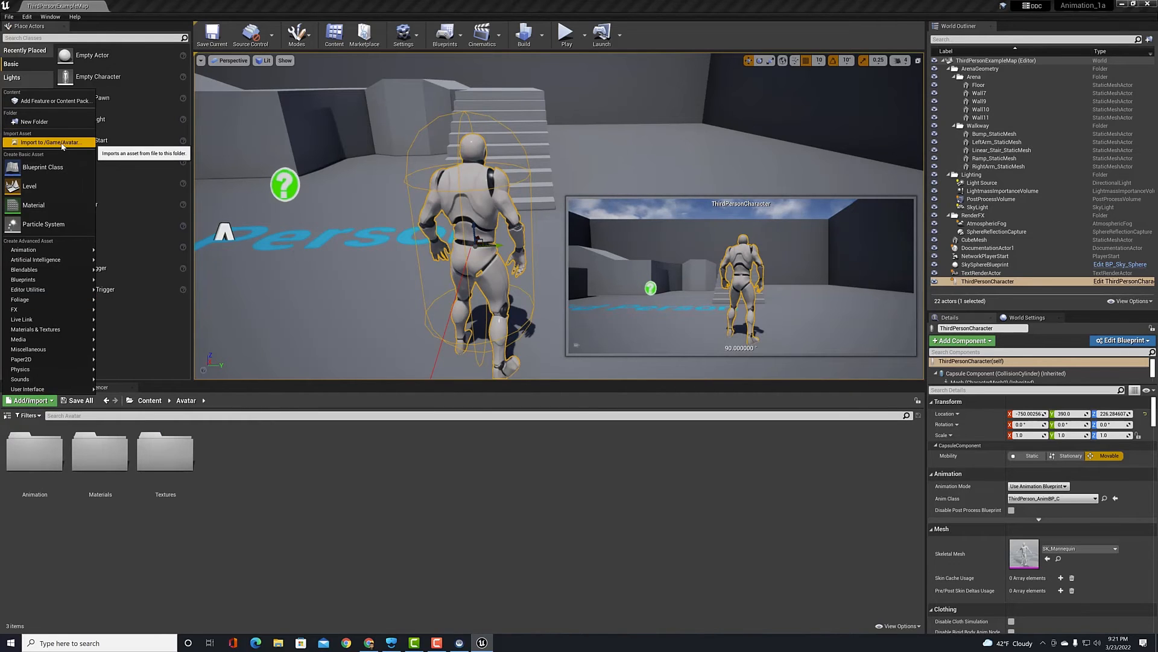
right_click(480, 497)
right_click(482, 499)
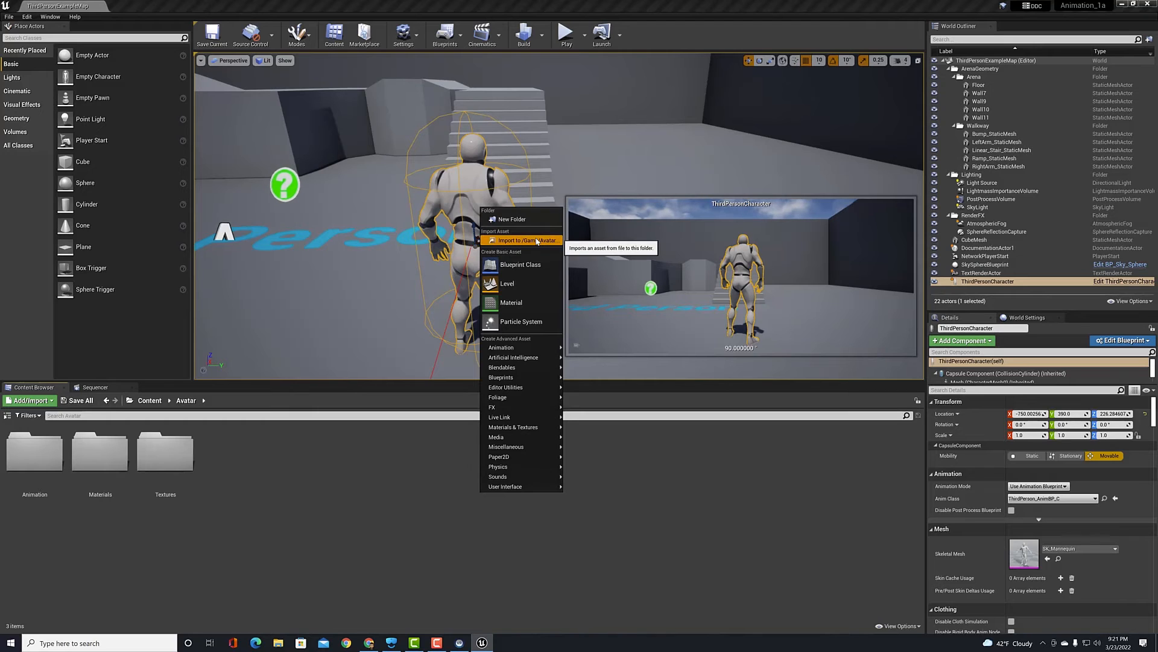
left_click(537, 241)
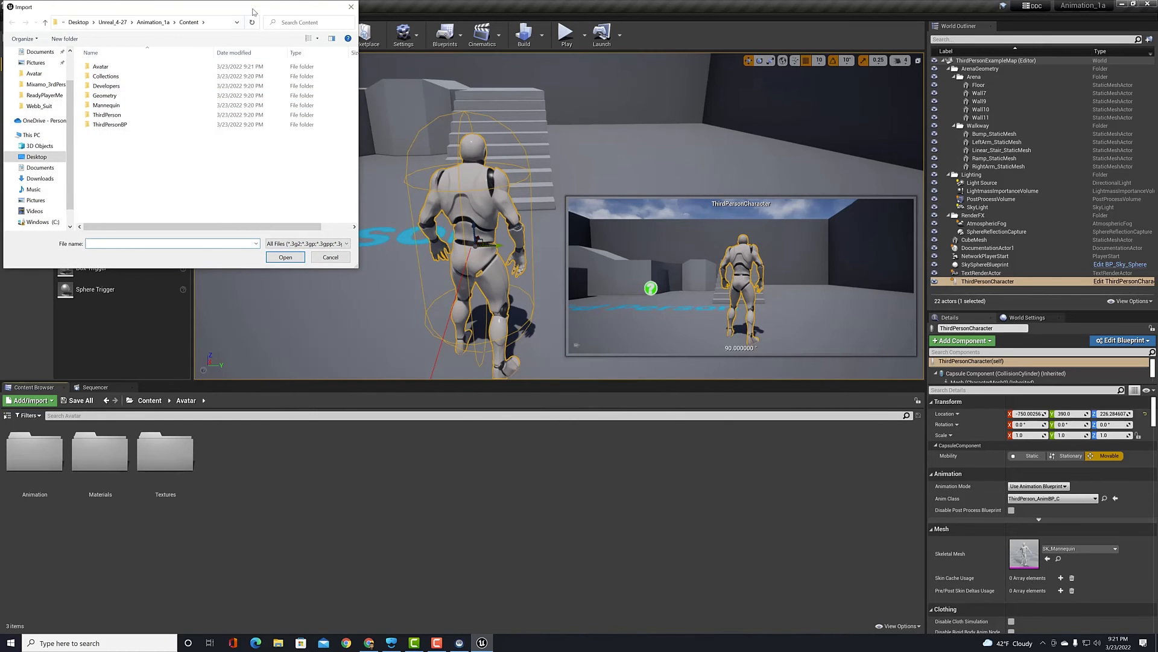
left_click_drag(252, 12, 611, 199)
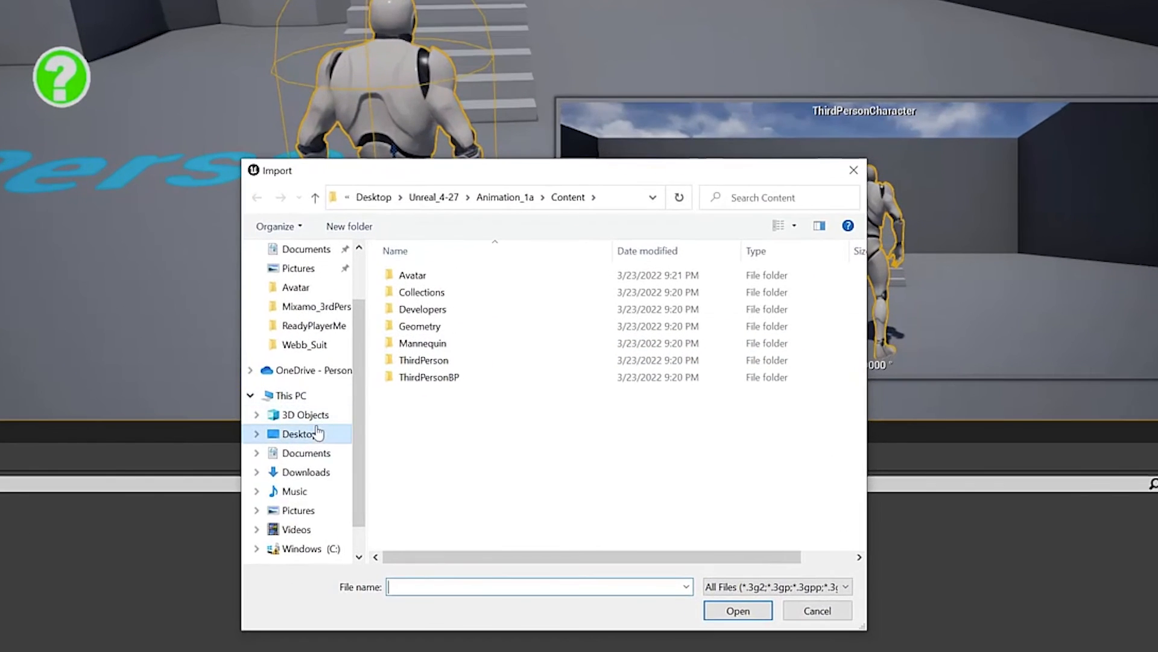
left_click(304, 434)
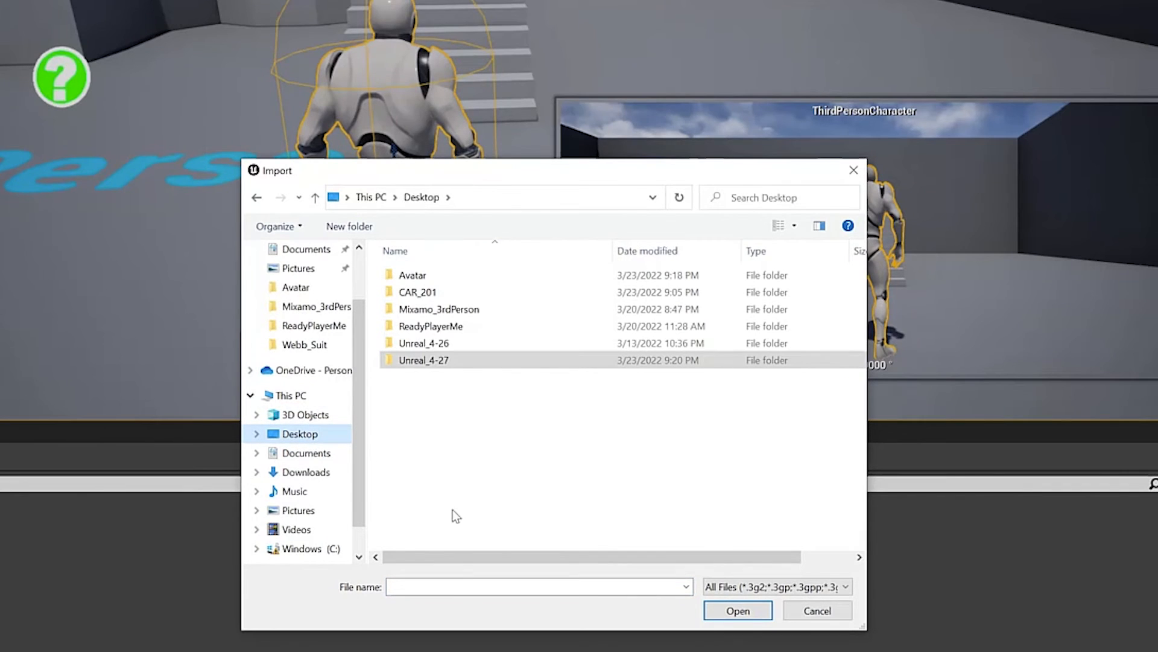
double_click(418, 277)
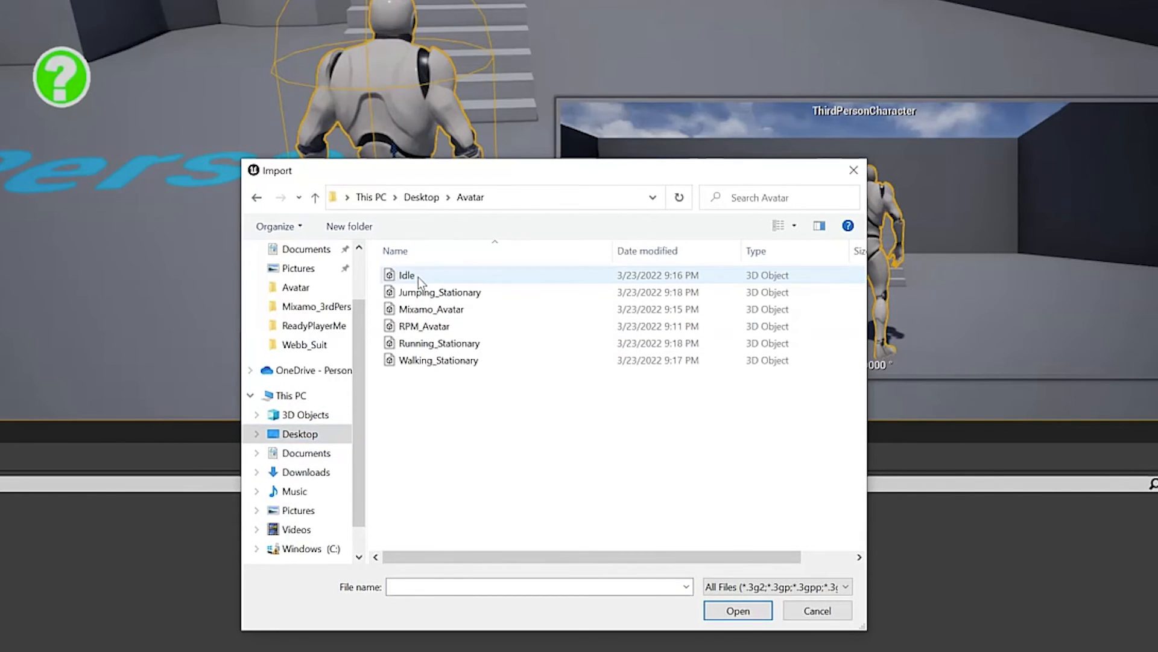
- Import Mixamo_Avatar as a skeletal mesh with Convert Scene Unit enabled, and close the message log
left_click(418, 310)
double_click(418, 310)
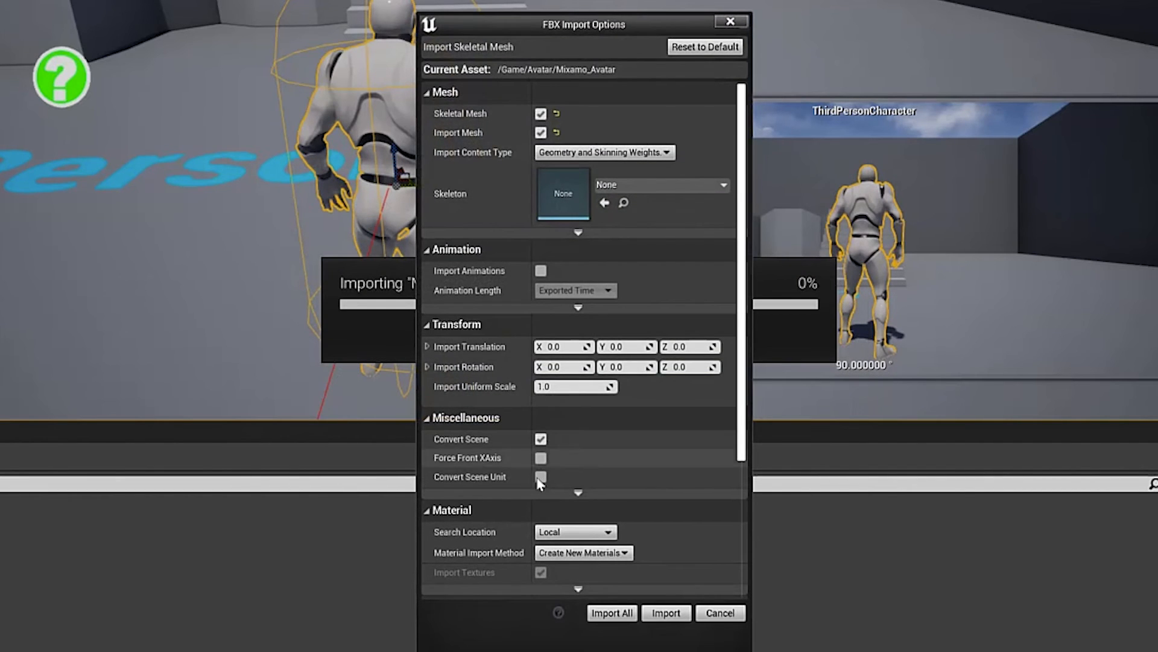
left_click(541, 476)
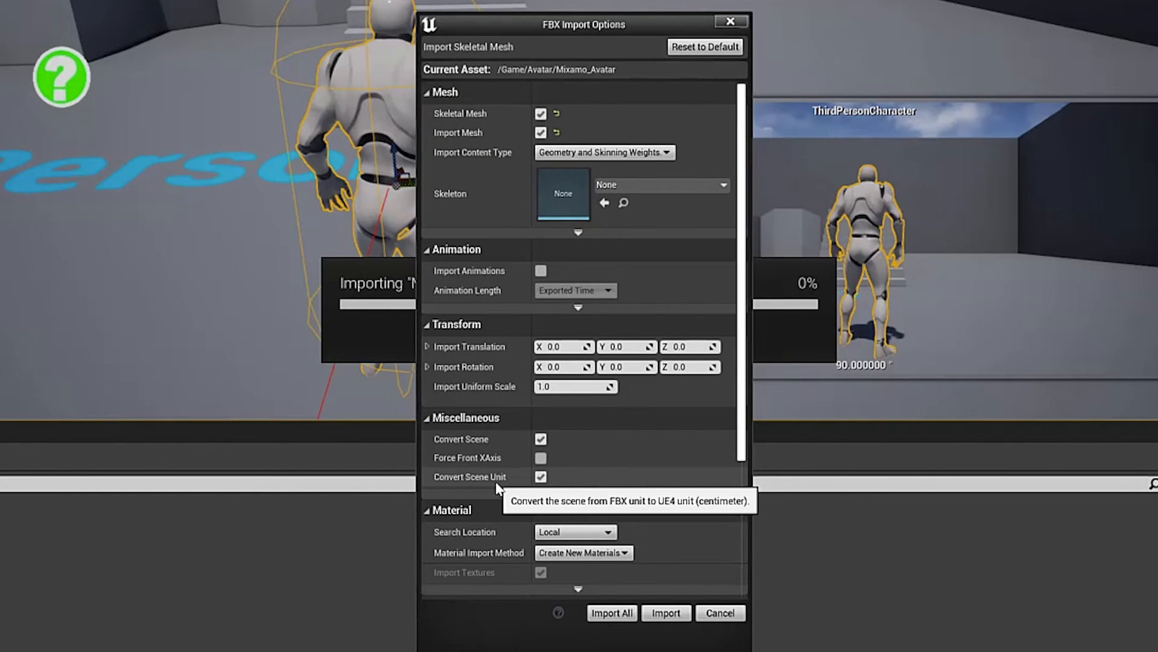
left_click(665, 613)
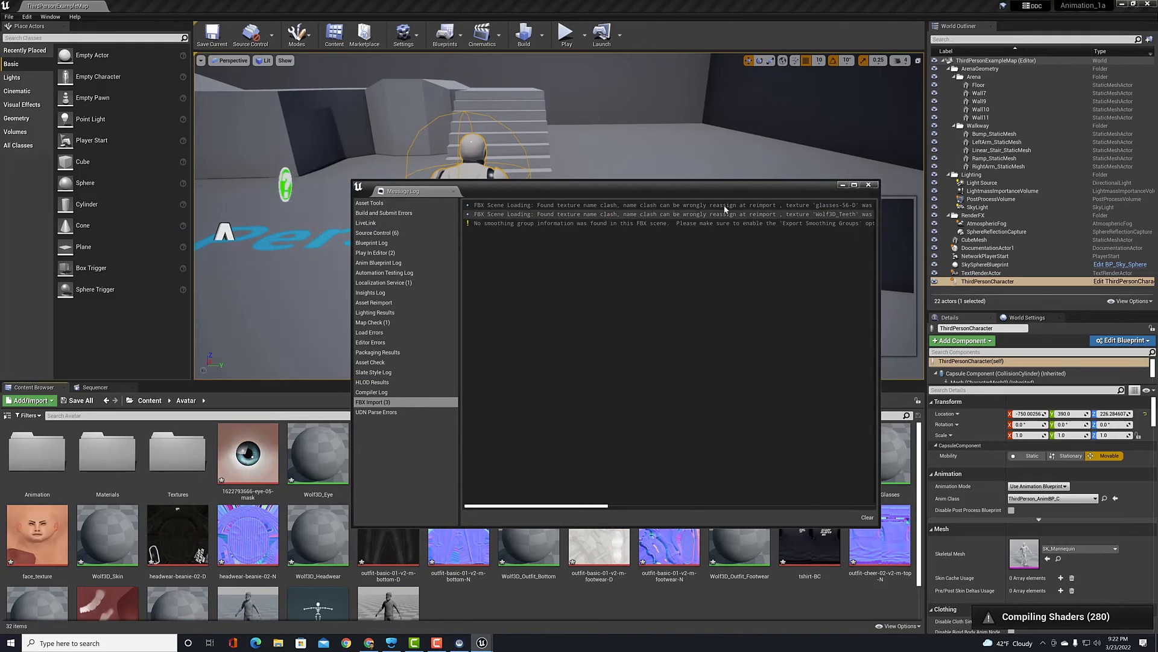
left_click(869, 185)
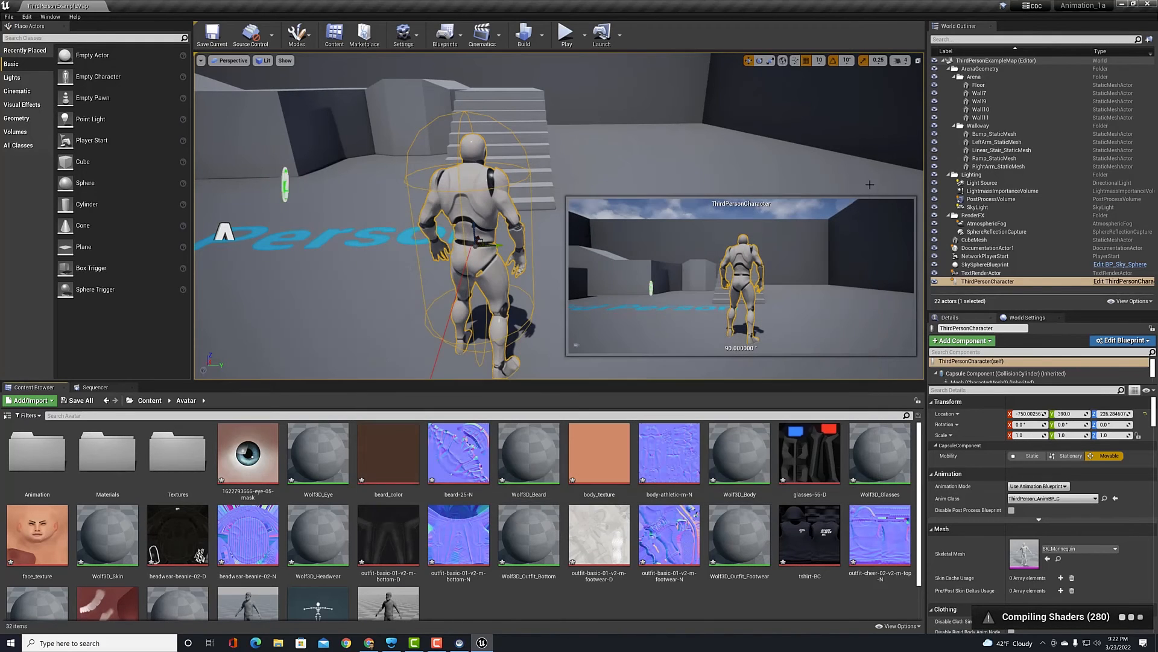
- Move all imported texture assets, from the eye mask through Wolf3D_Teeth_ncl1_1, into the Textures folder
left_click(263, 455)
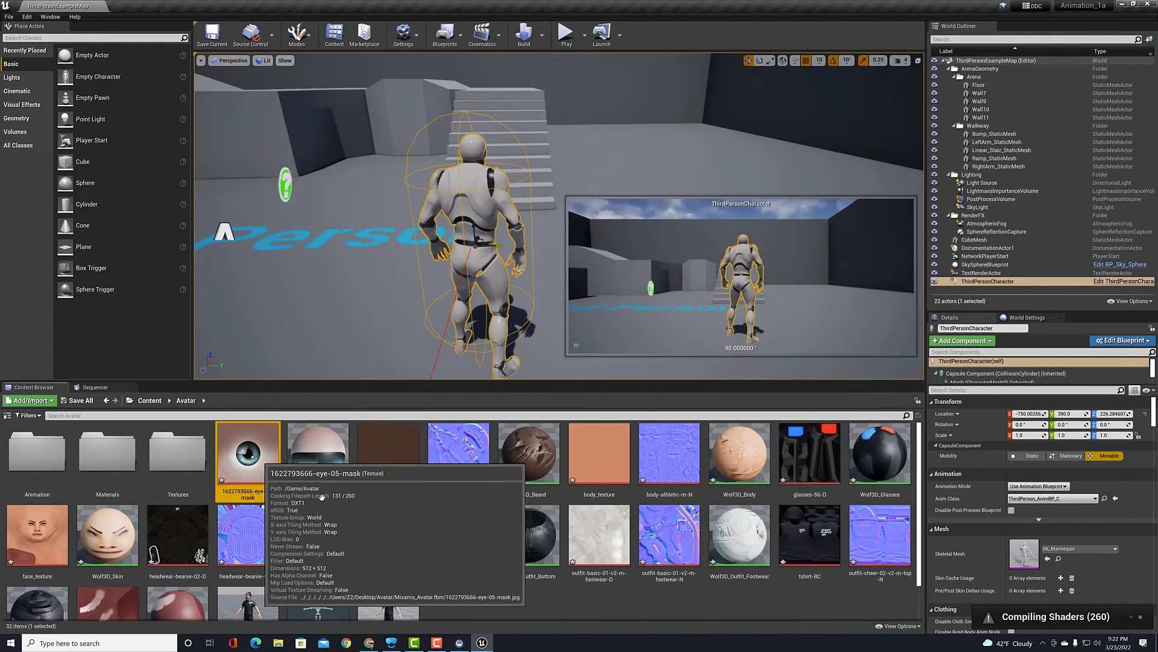
left_click(411, 460, "ctrl")
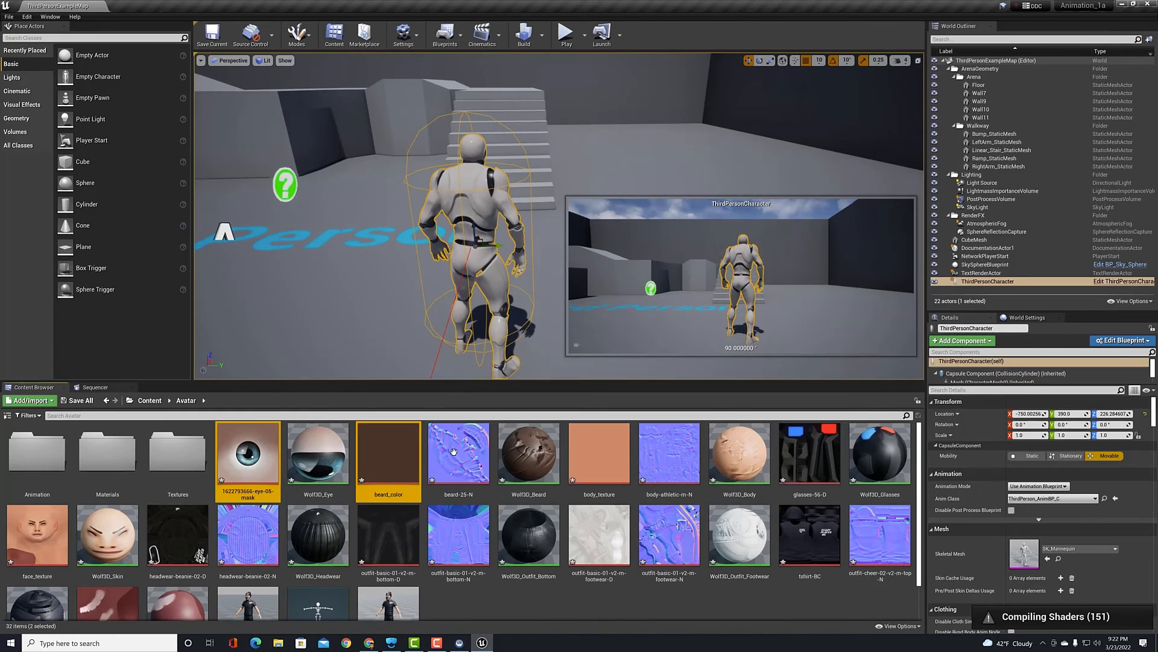
left_click(458, 455, "ctrl")
left_click(599, 455, "ctrl")
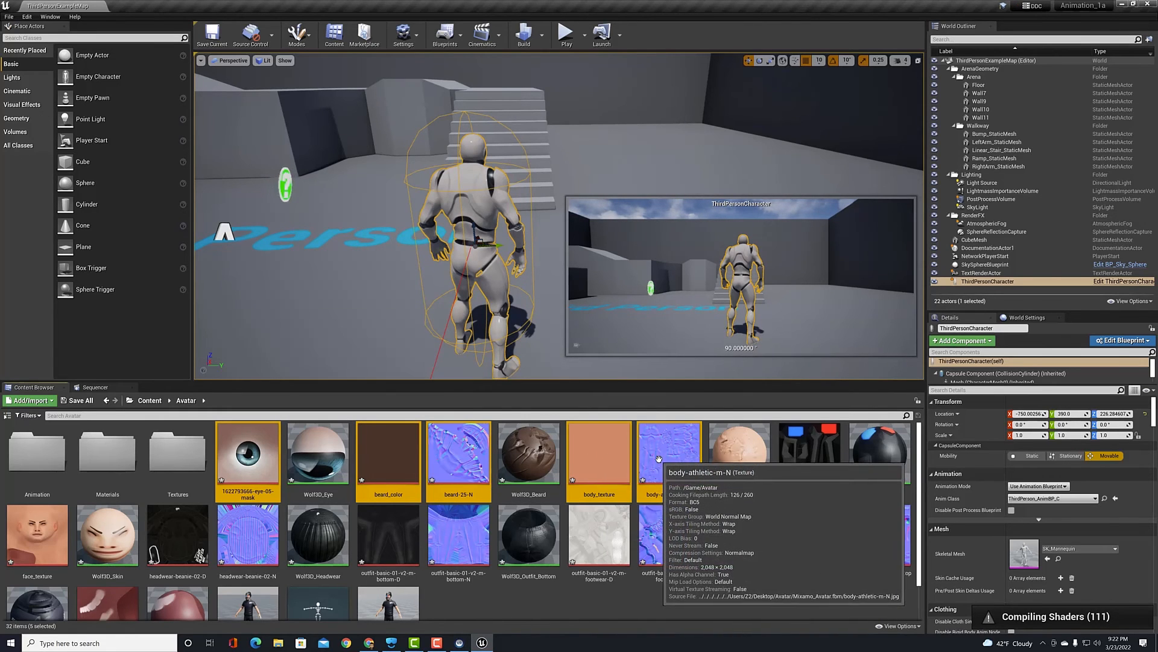
left_click(663, 455, "ctrl")
left_click(810, 453, "ctrl")
left_click(21, 533, "ctrl")
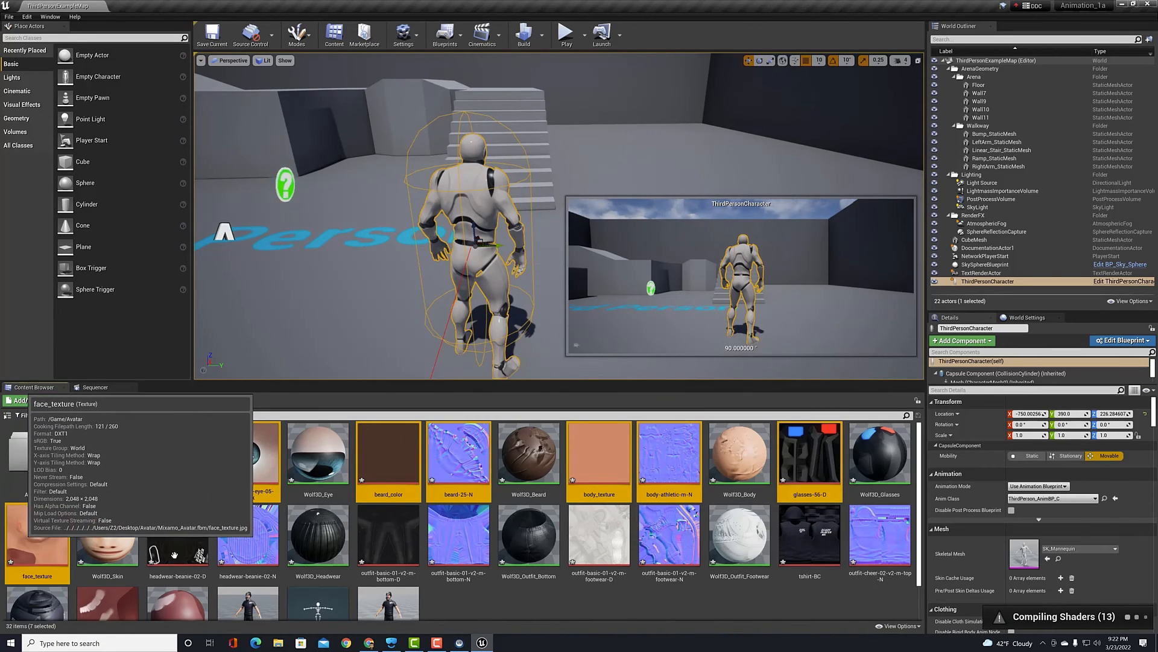
left_click(178, 534, "ctrl")
left_click(248, 533, "ctrl")
left_click(380, 548, "ctrl")
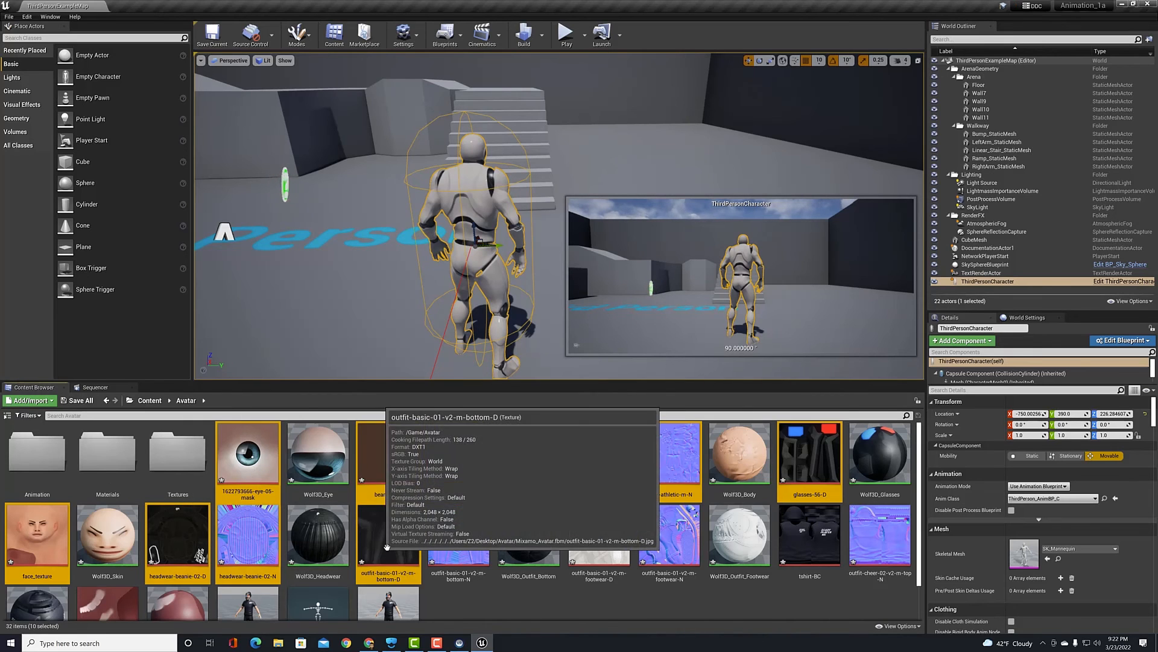
left_click(458, 540, "ctrl")
left_click(605, 546, "ctrl")
left_click(664, 543, "ctrl")
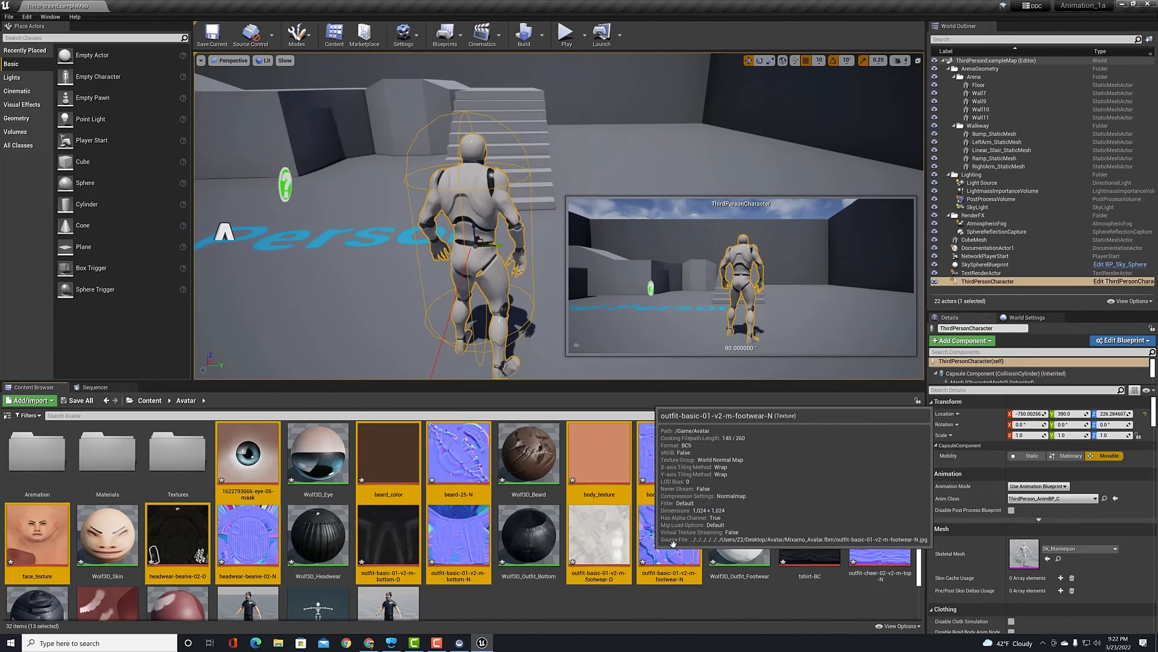
left_click(809, 543, "ctrl")
left_click(878, 543, "ctrl")
scroll(317, 561, "down", 1)
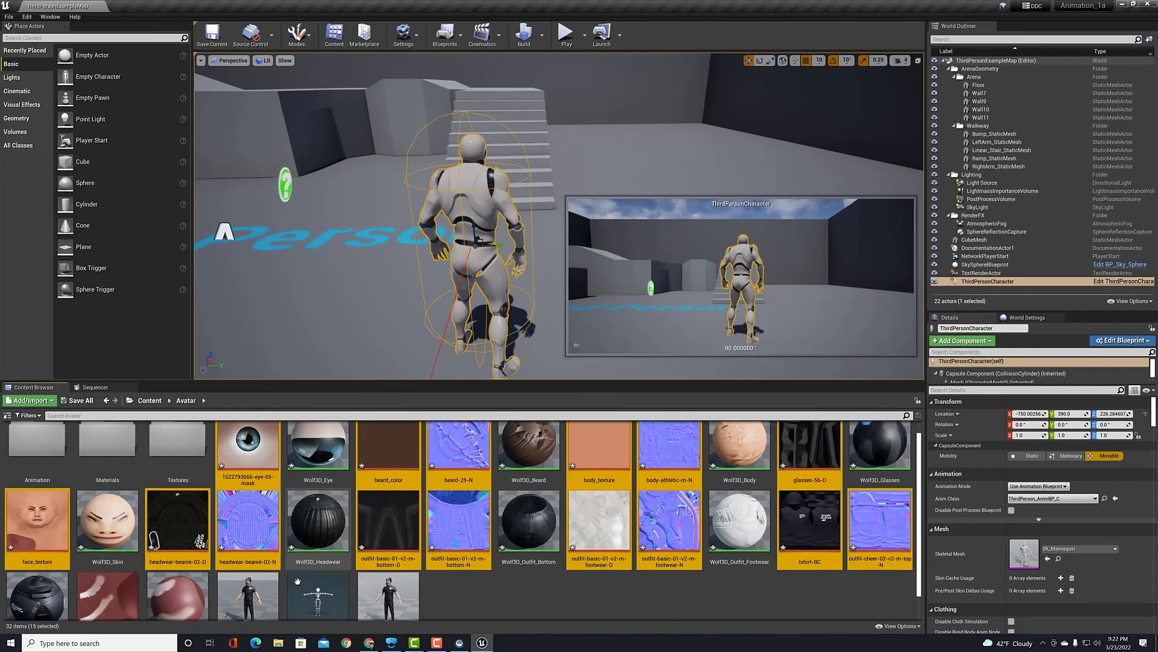
left_click(107, 573, "ctrl")
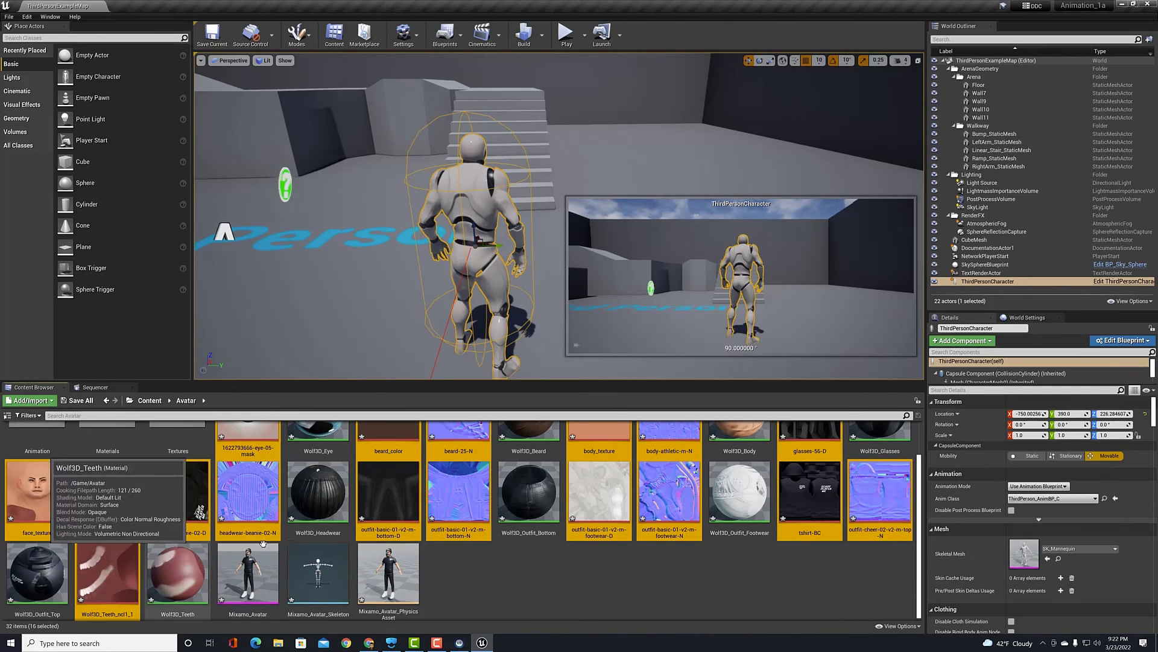
scroll(241, 482, "up", 1)
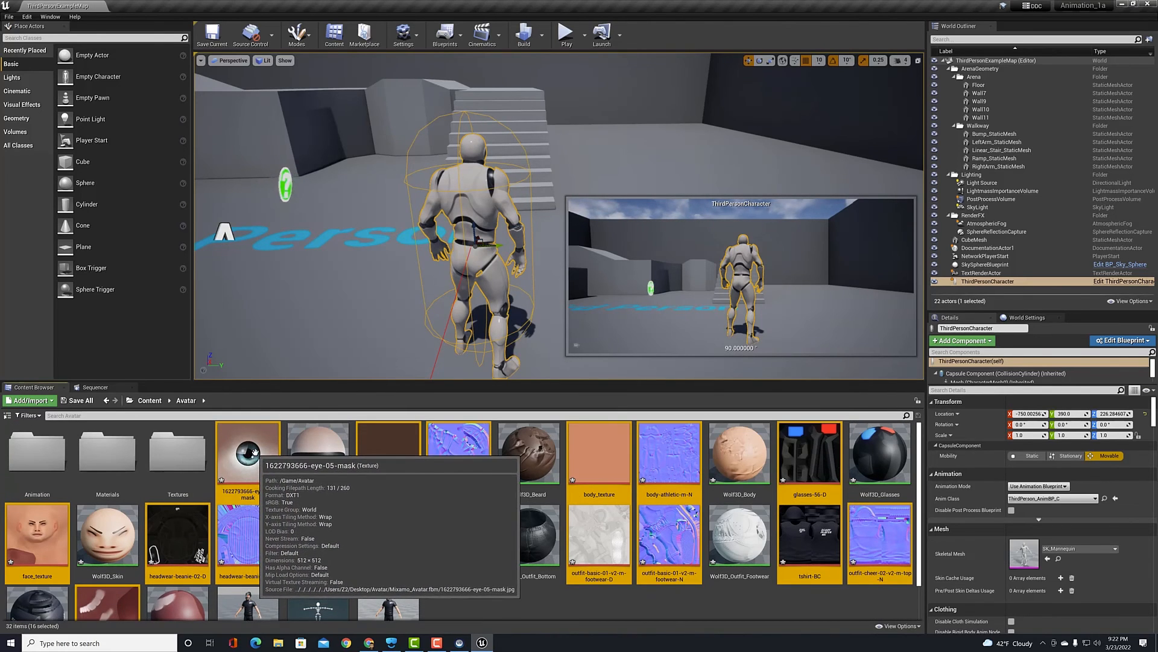
left_click_drag(247, 461, 184, 455)
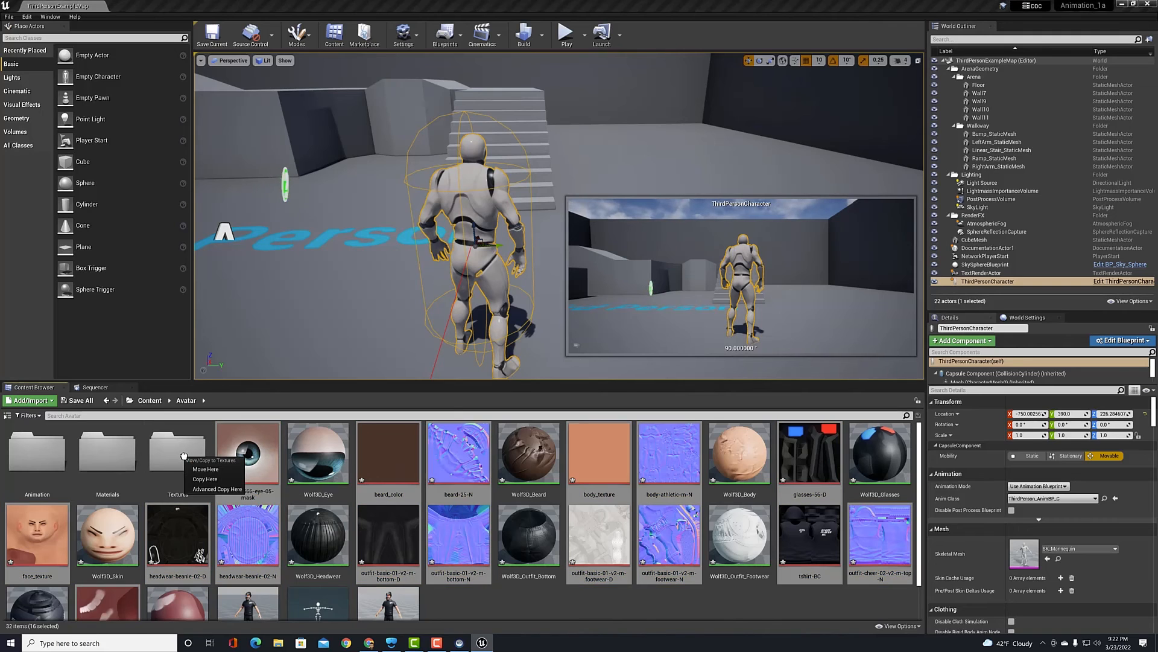
left_click(205, 469)
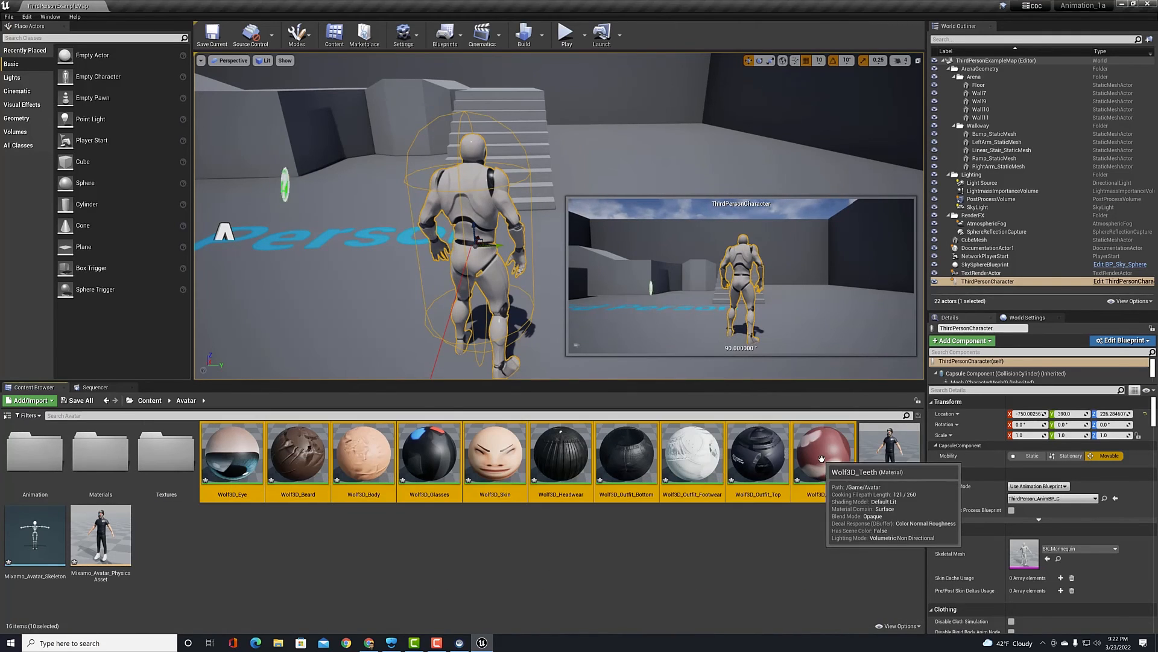
- Move all the Wolf3D materials, from Wolf3D_Eye through Wolf3D_Teeth, into the Materials folder
left_click_drag(822, 459, 104, 452)
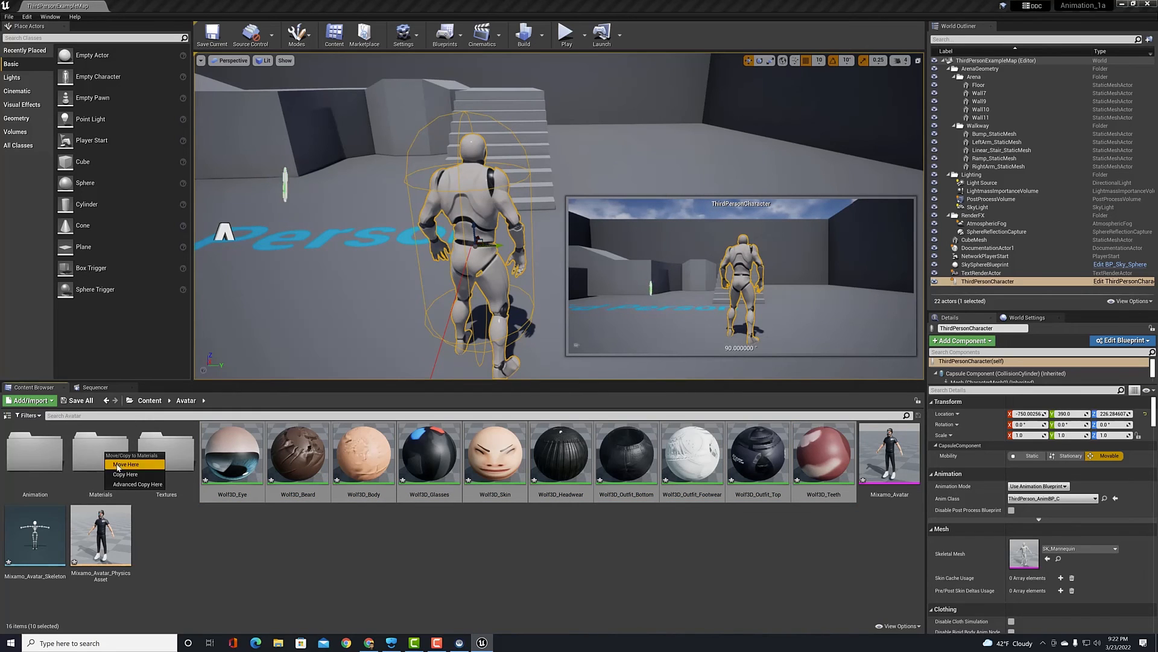
left_click(124, 464)
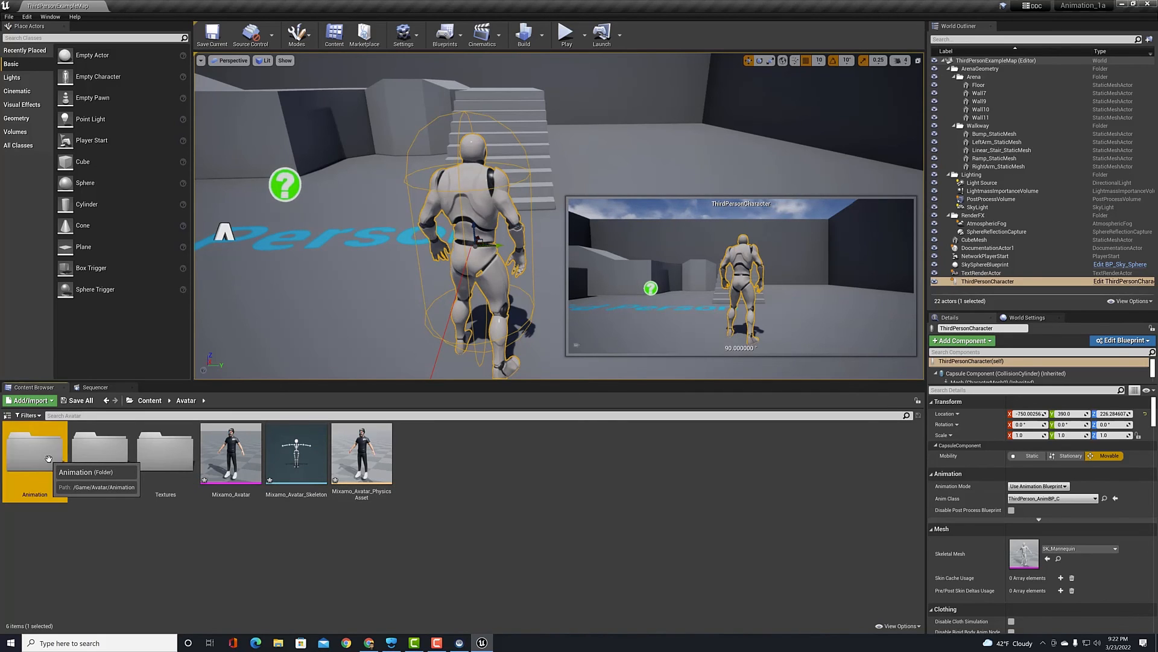
- In the Animation folder, start importing the Idle, Jumping_Stationary, Running_Stationary and Walking_Stationary files together
double_click(49, 459)
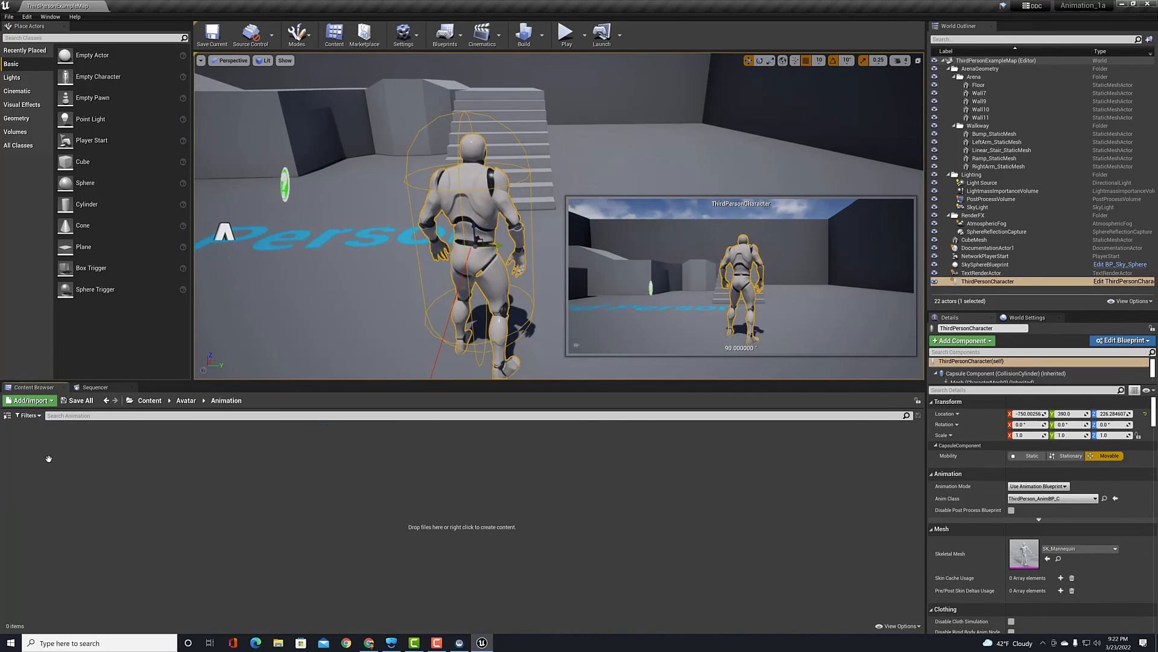
right_click(431, 464)
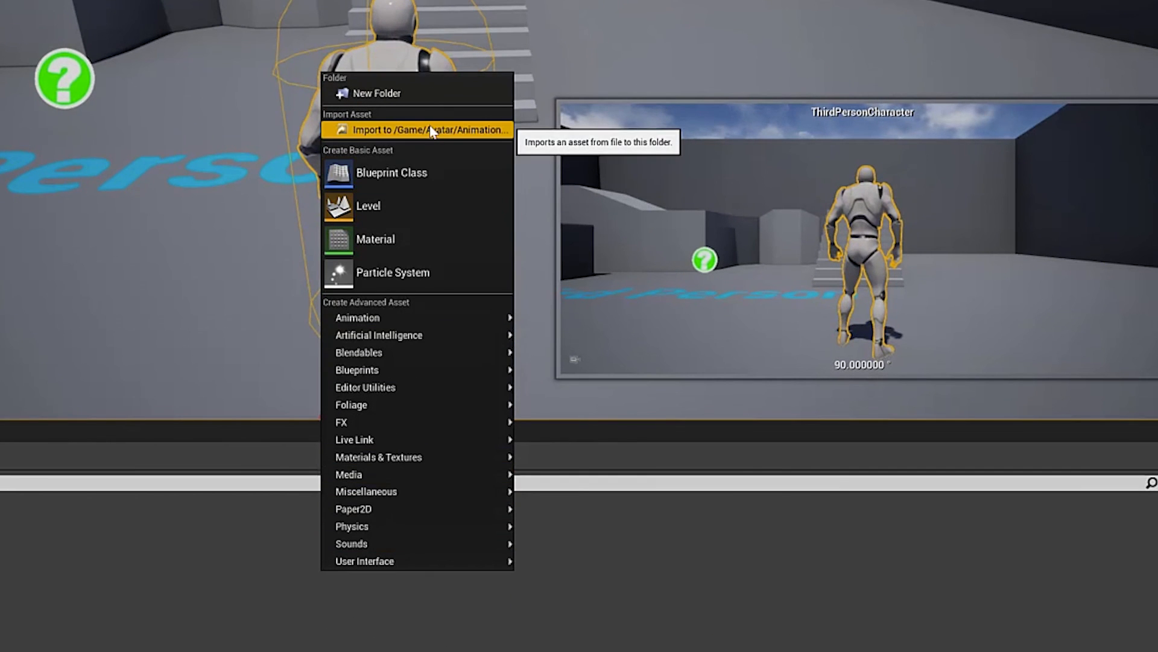
left_click(431, 129)
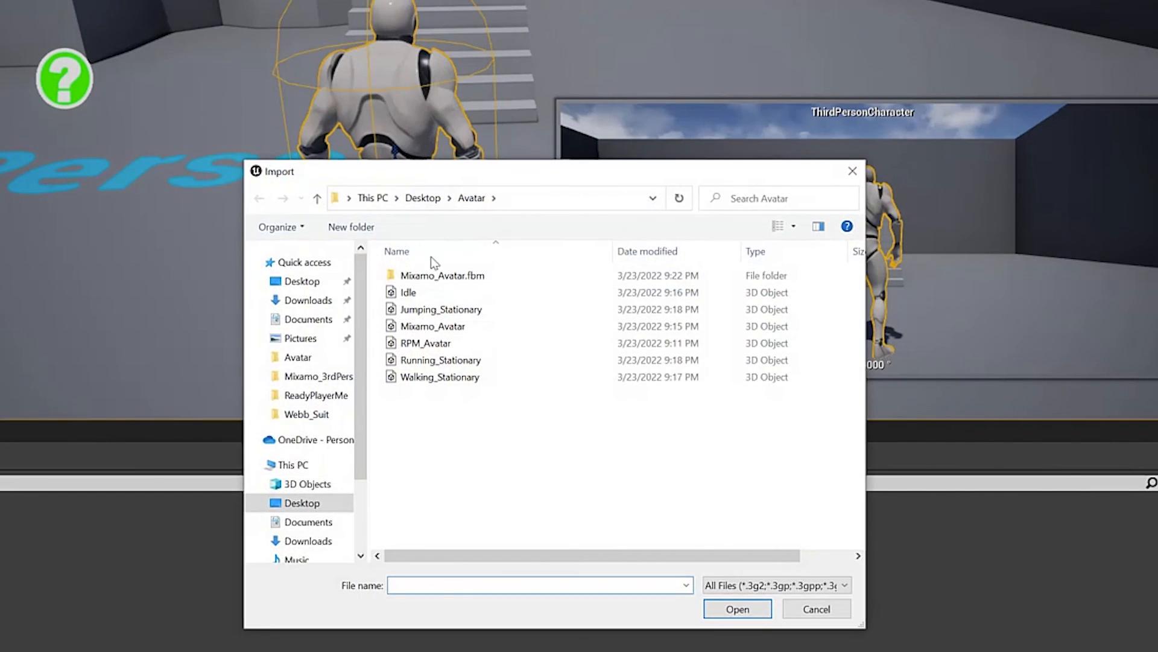
left_click(410, 293)
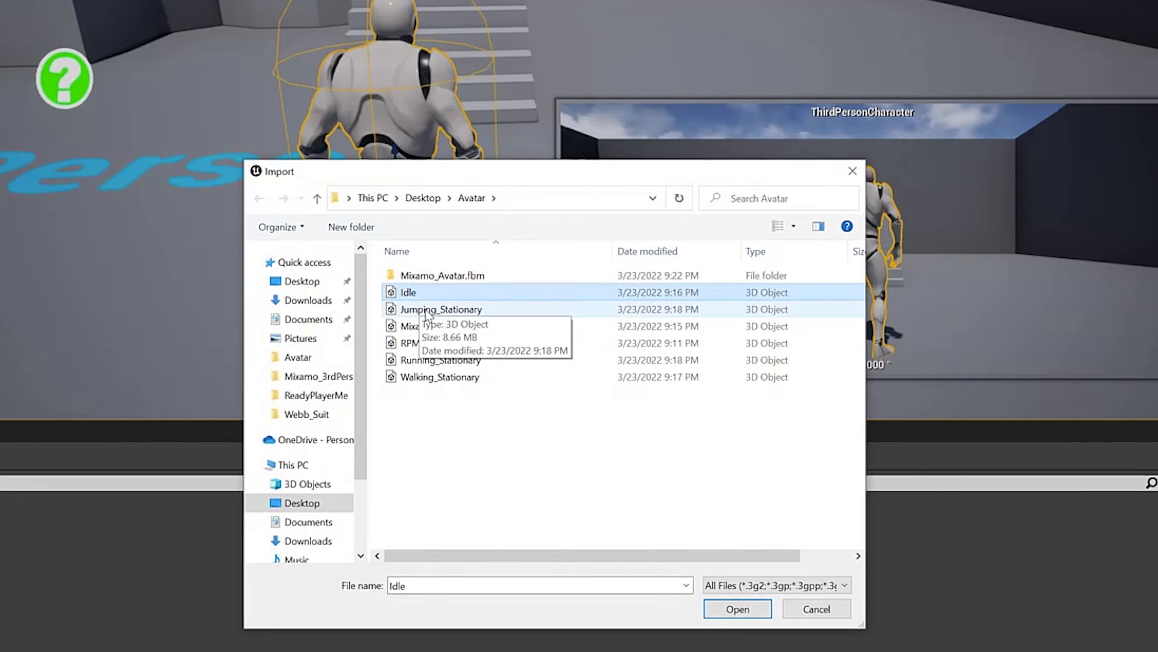
left_click(427, 310, "ctrl")
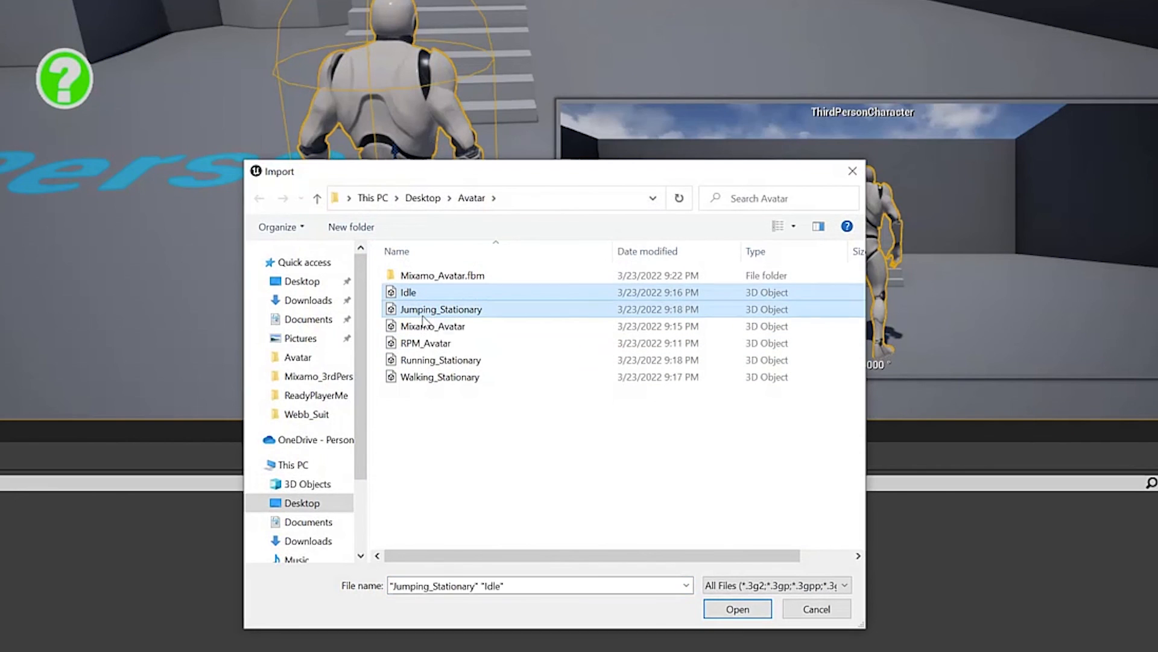
left_click(433, 362, "ctrl")
left_click(430, 378, "ctrl")
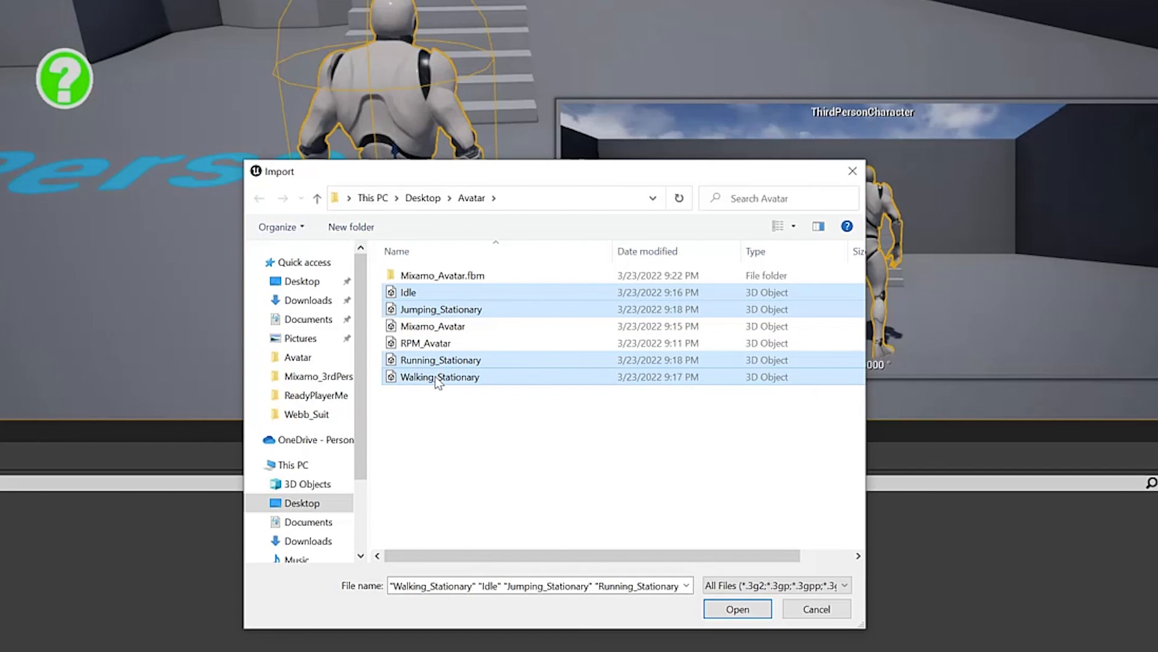
left_click(738, 610)
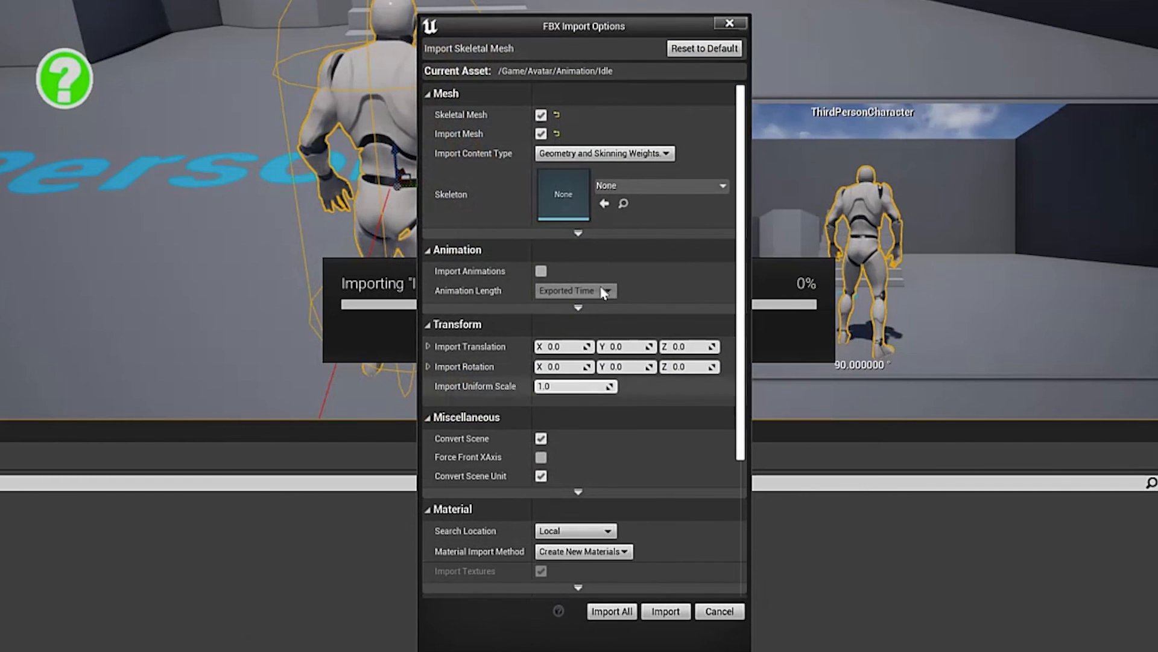
- Import the Idle animation without its mesh, using Mixamo_Avatar_Skeleton as the skeleton
left_click(541, 134)
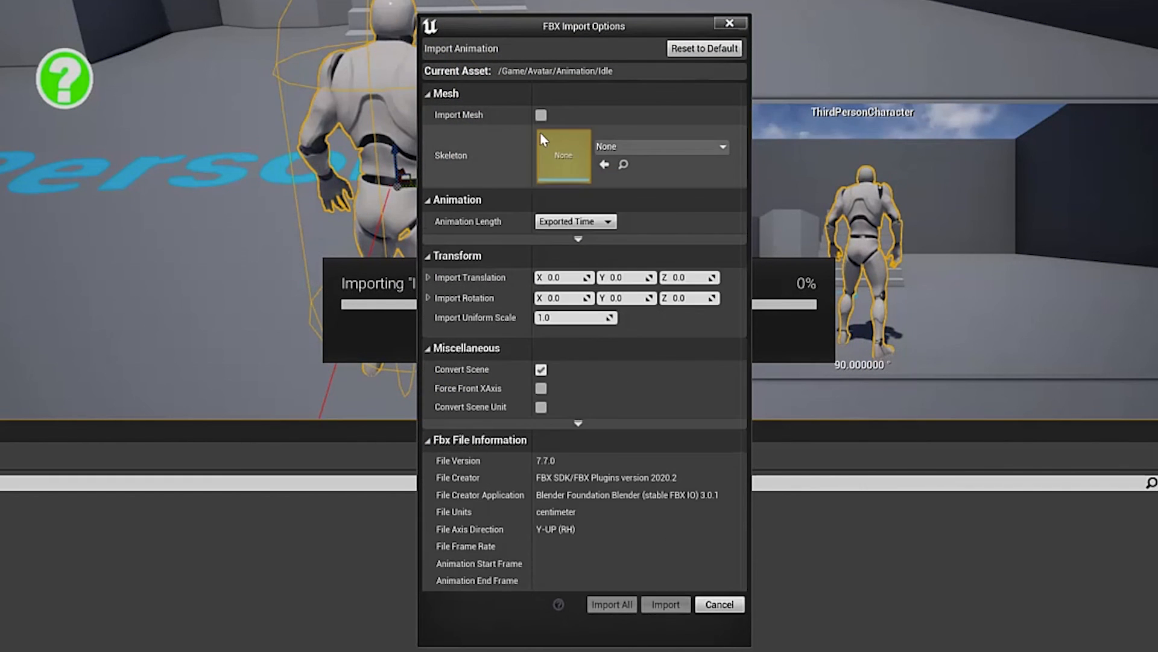
left_click(632, 149)
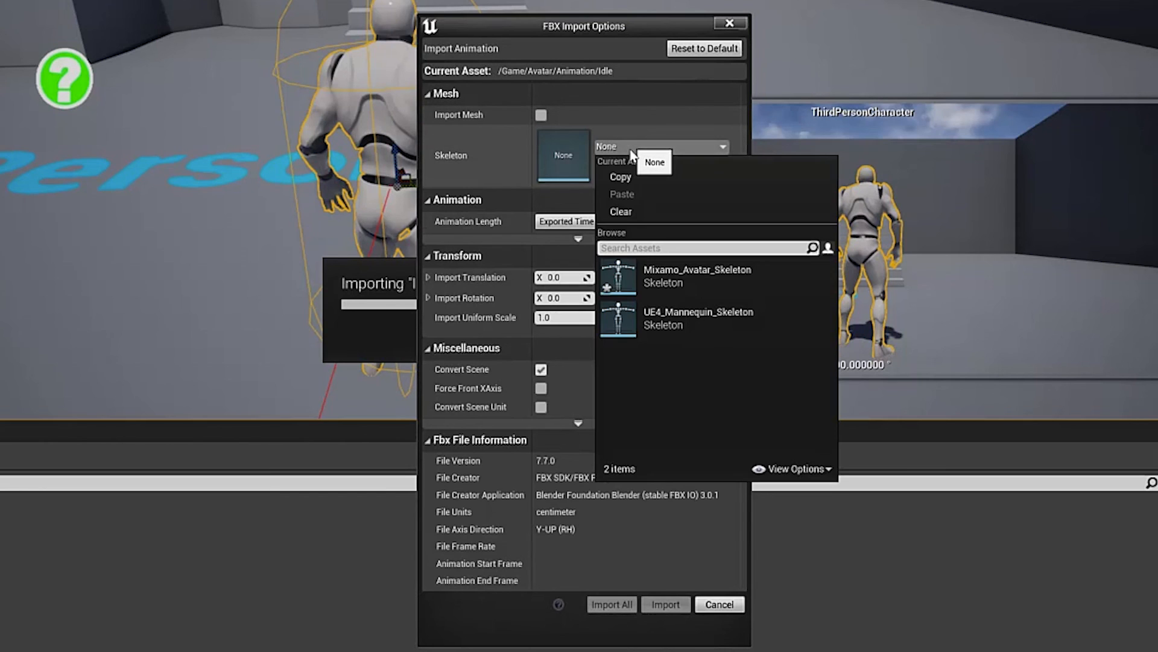
left_click(657, 277)
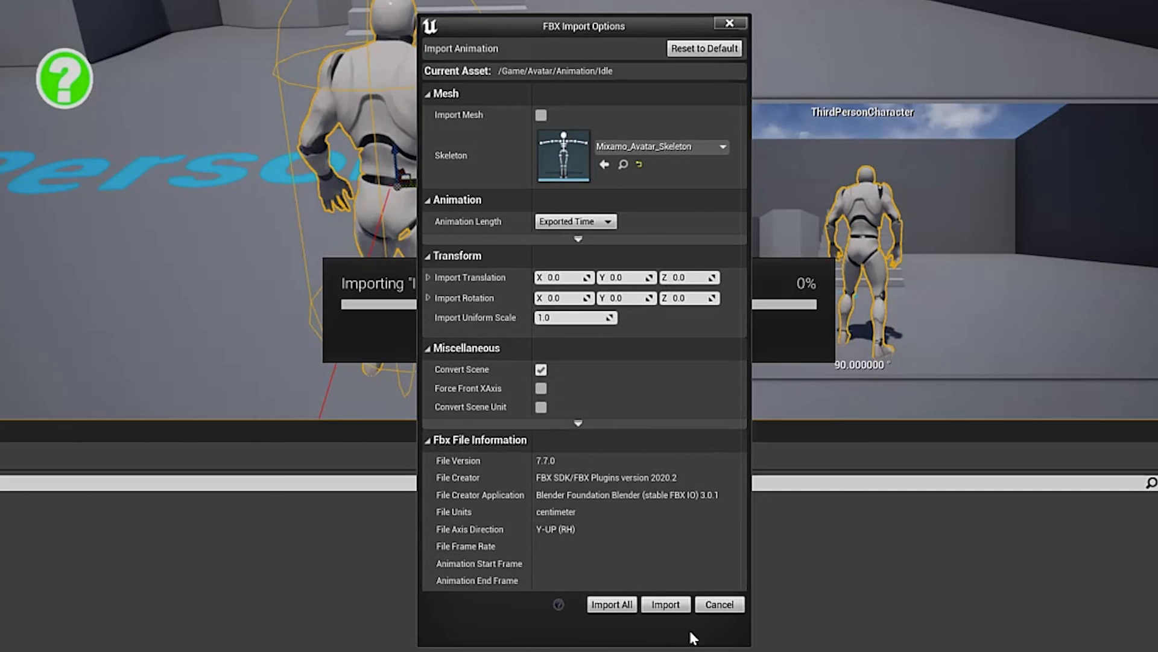
left_click(680, 612)
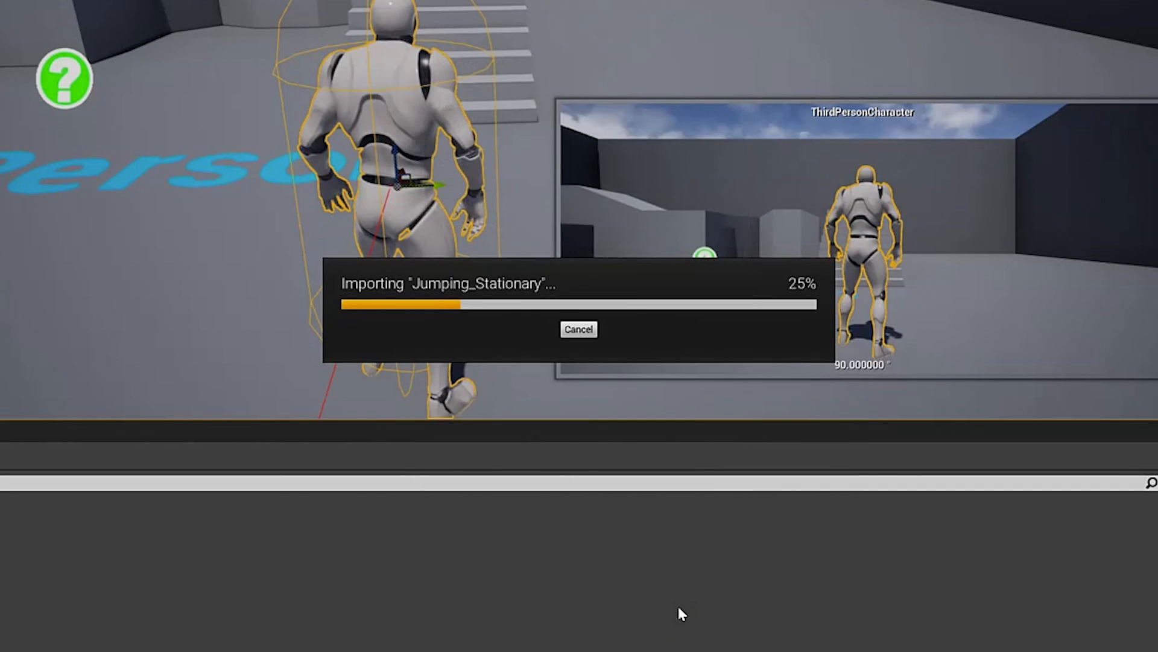
- Import the jumping, running and walking animations on Mixamo_Avatar_Skeleton as well, and close the message log
left_click(661, 146)
left_click(658, 266)
left_click(667, 604)
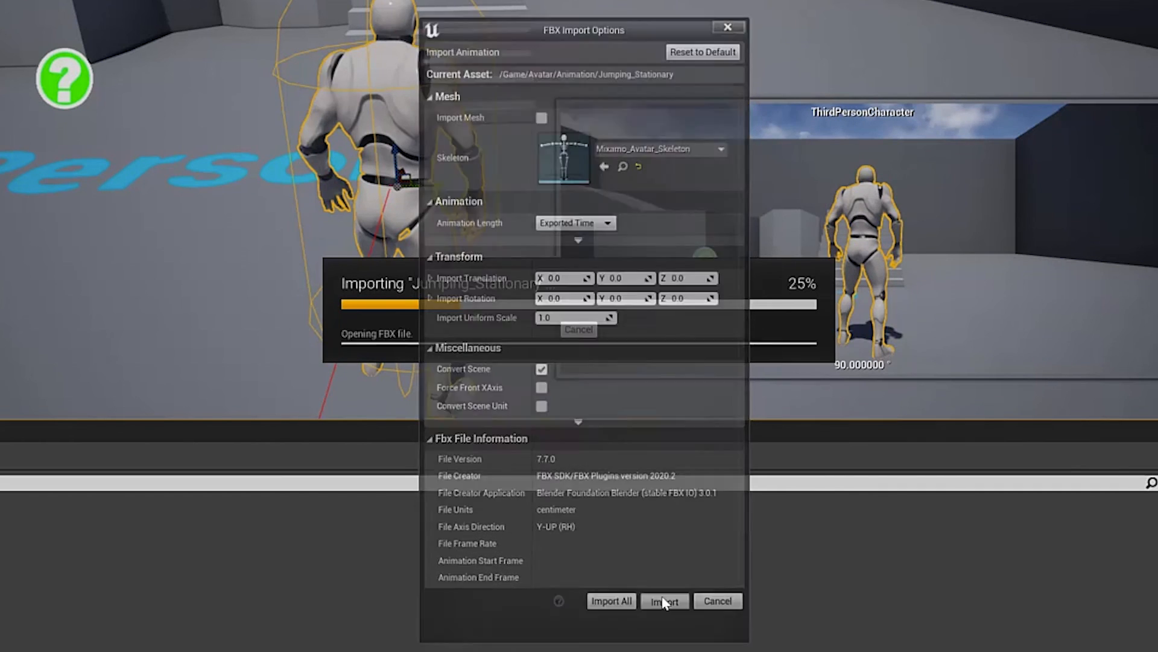
left_click(652, 148)
left_click(654, 279)
left_click(666, 605)
left_click(658, 148)
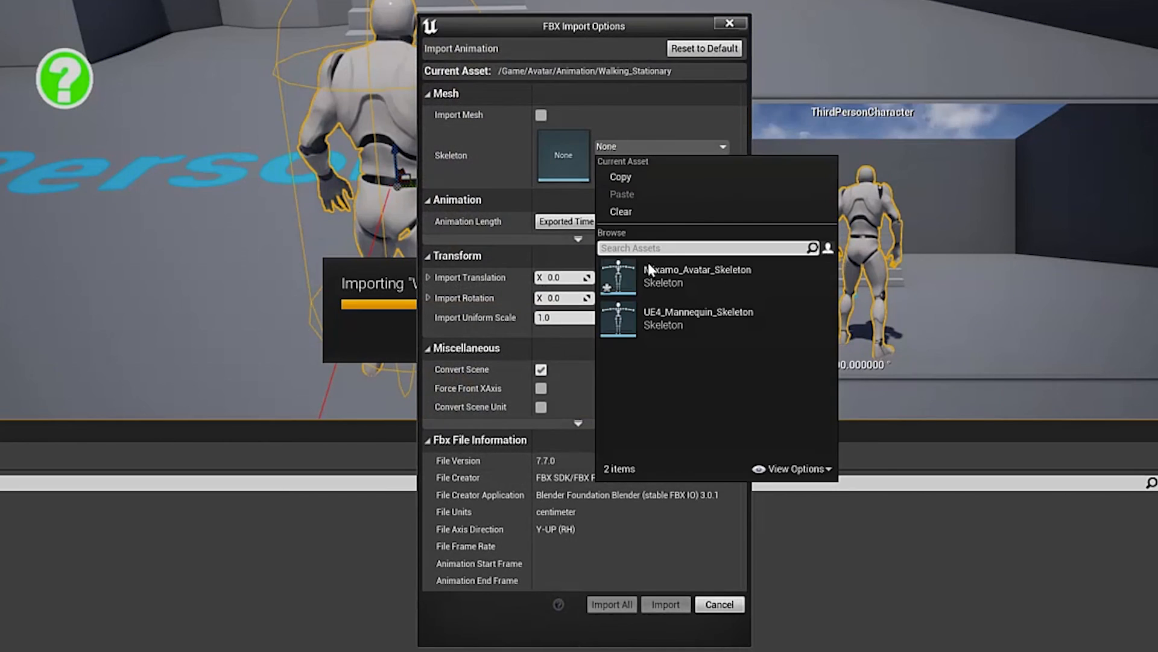
left_click(658, 269)
left_click(666, 603)
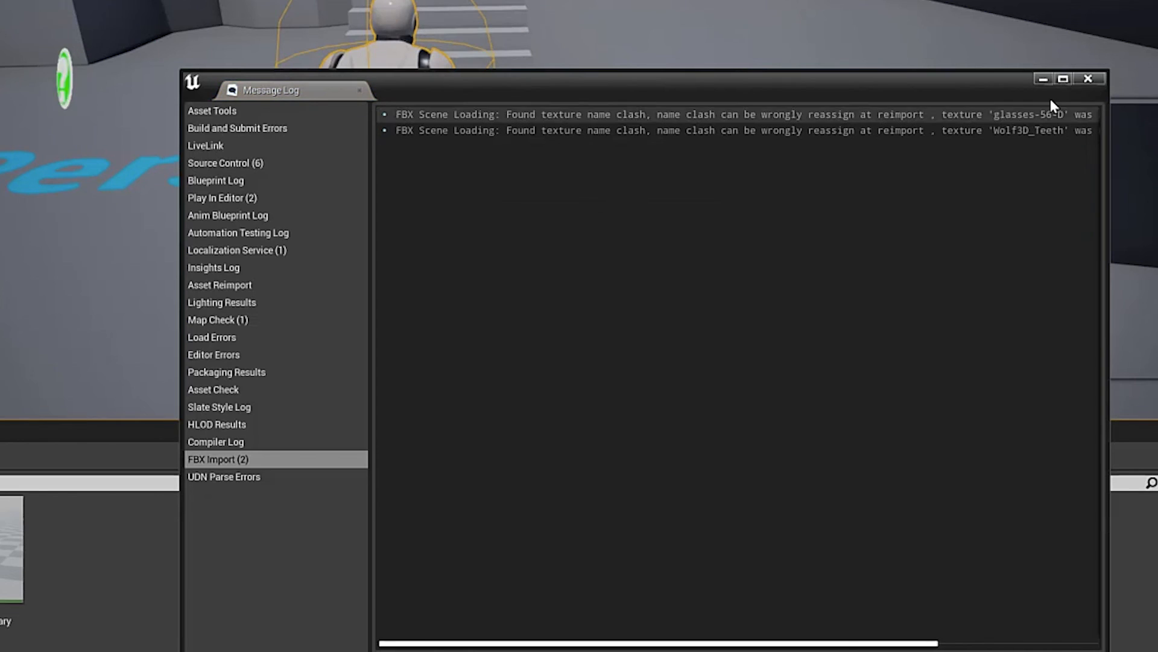
left_click(1089, 79)
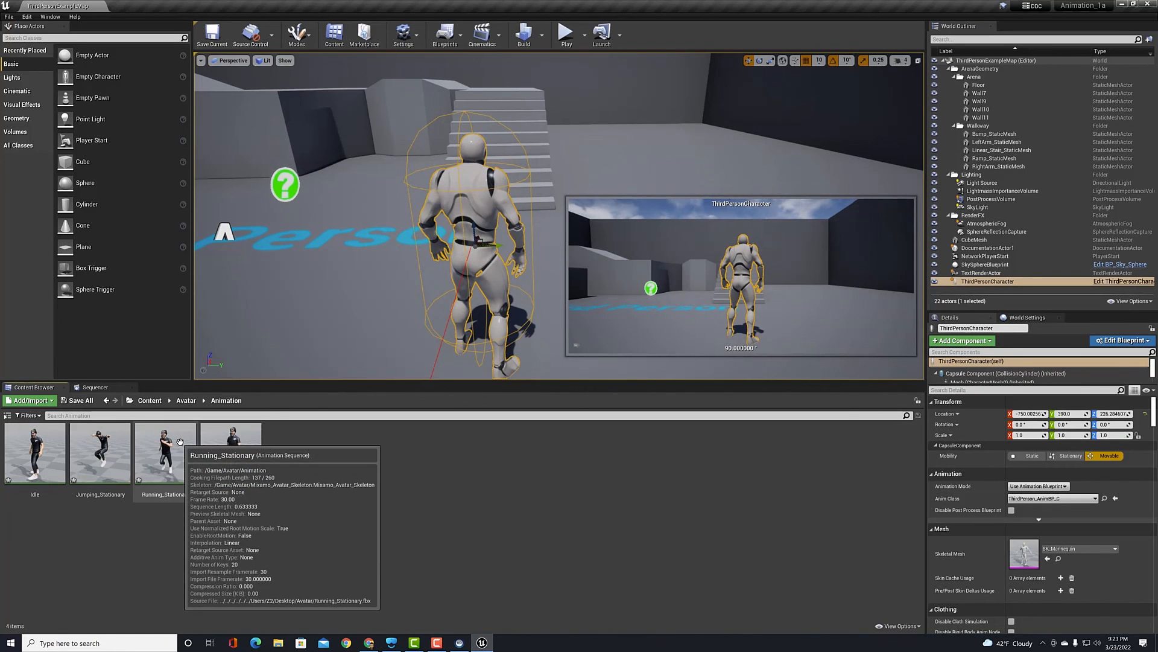
- Return to the Avatar folder and bring up the editor's file commands
left_click(187, 401)
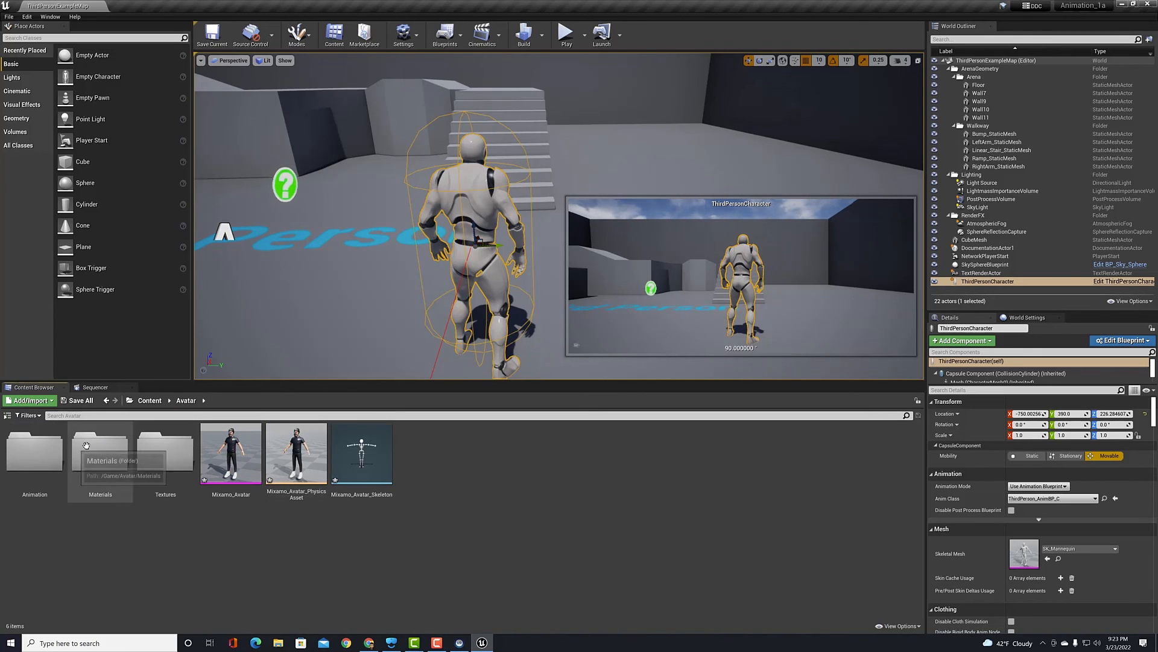
left_click(10, 17)
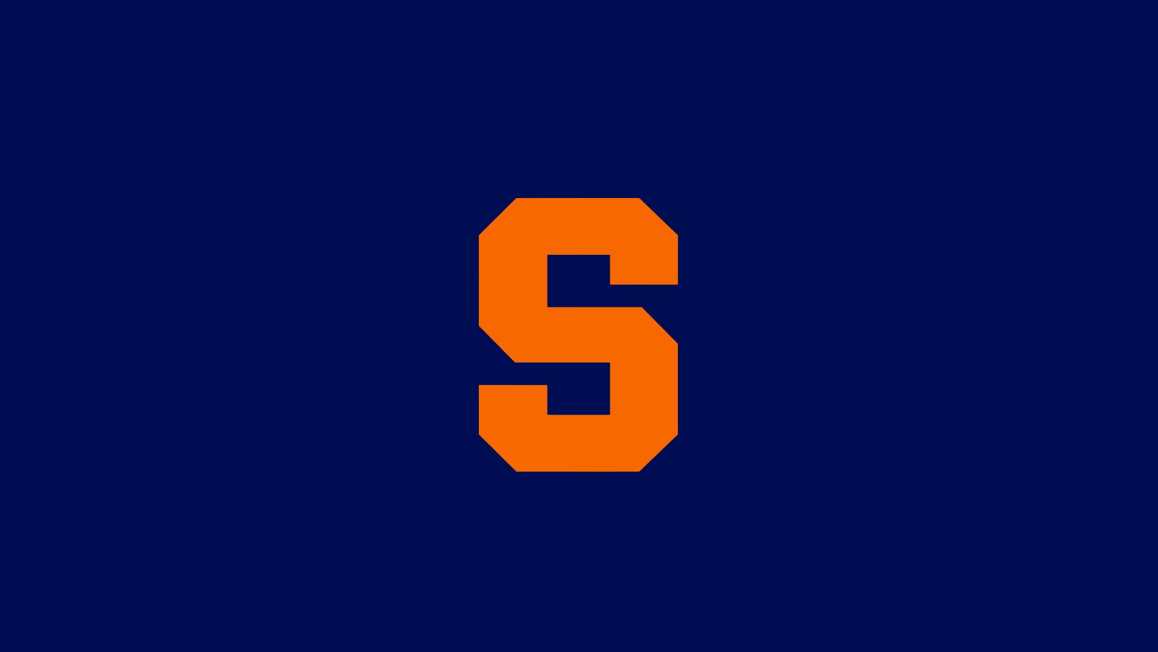